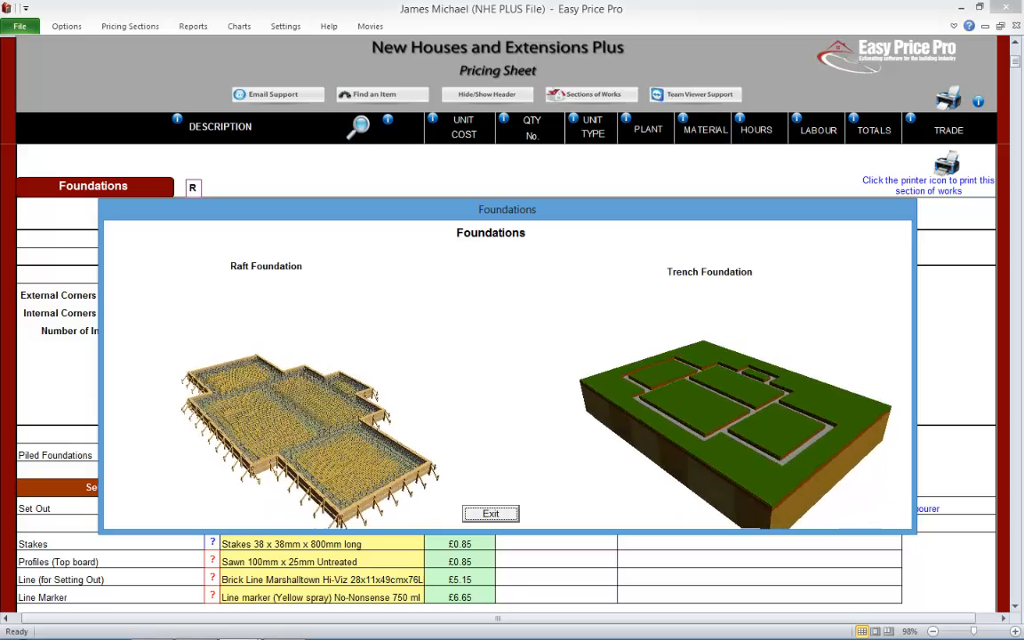
Step: Examine the help diagrams for raft, piled and trench foundations in the Foundations section
key("Return")
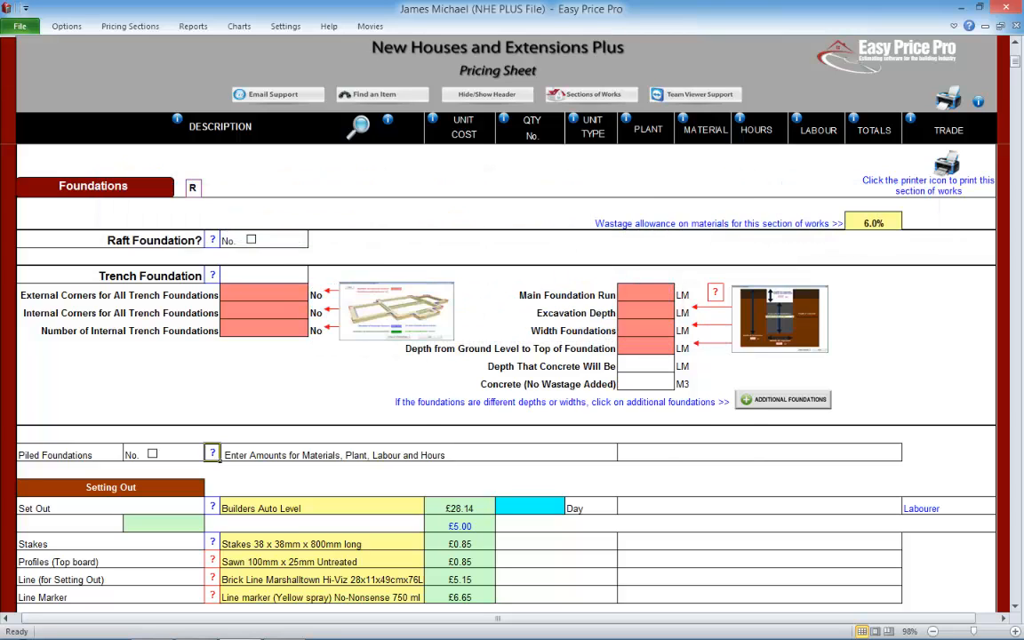
left_click(213, 240)
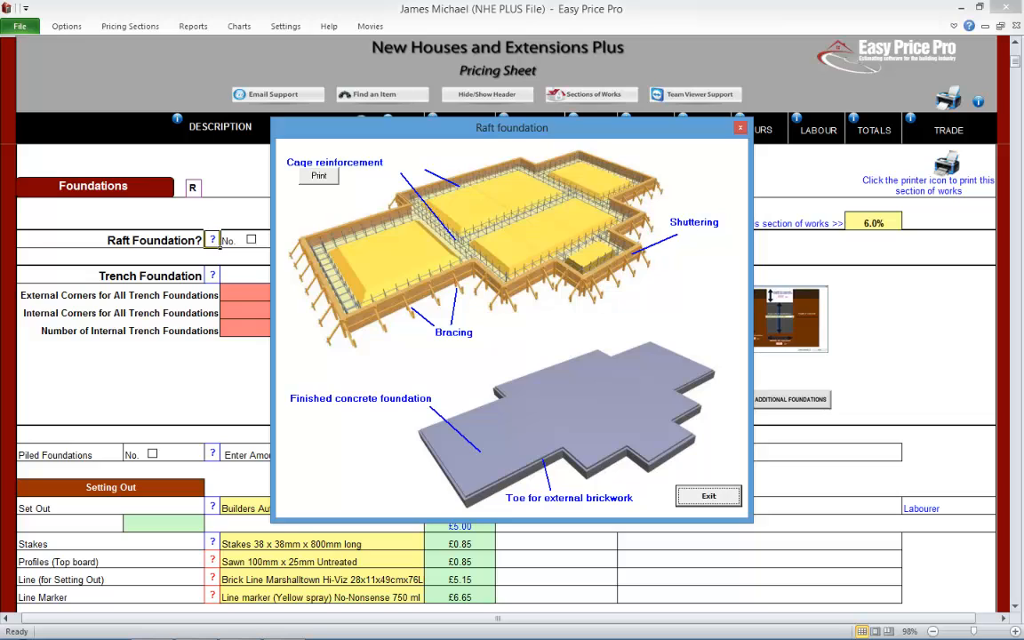
left_click(213, 453)
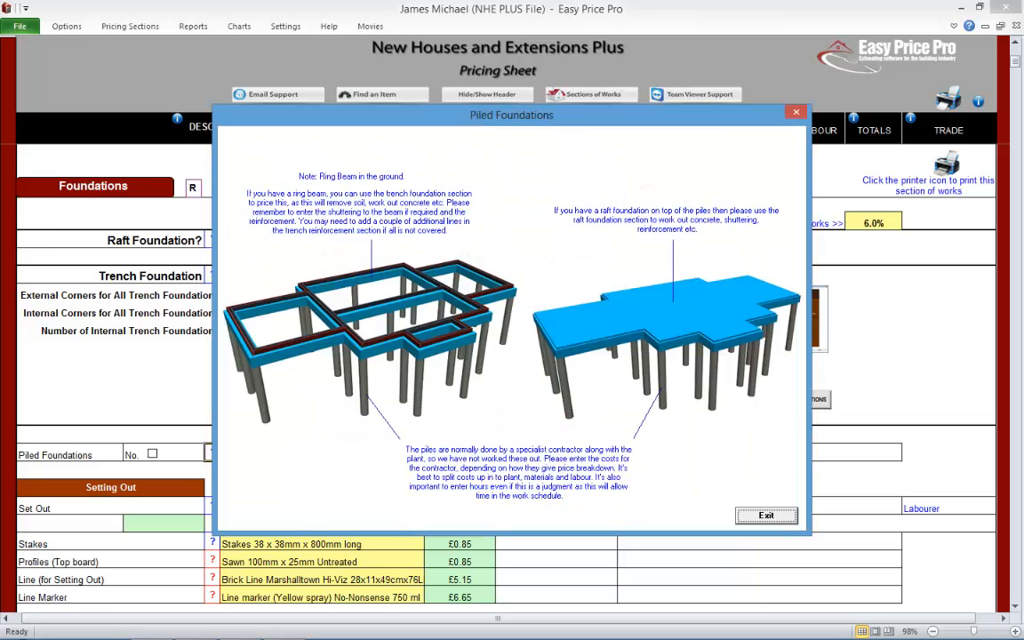
left_click(213, 276)
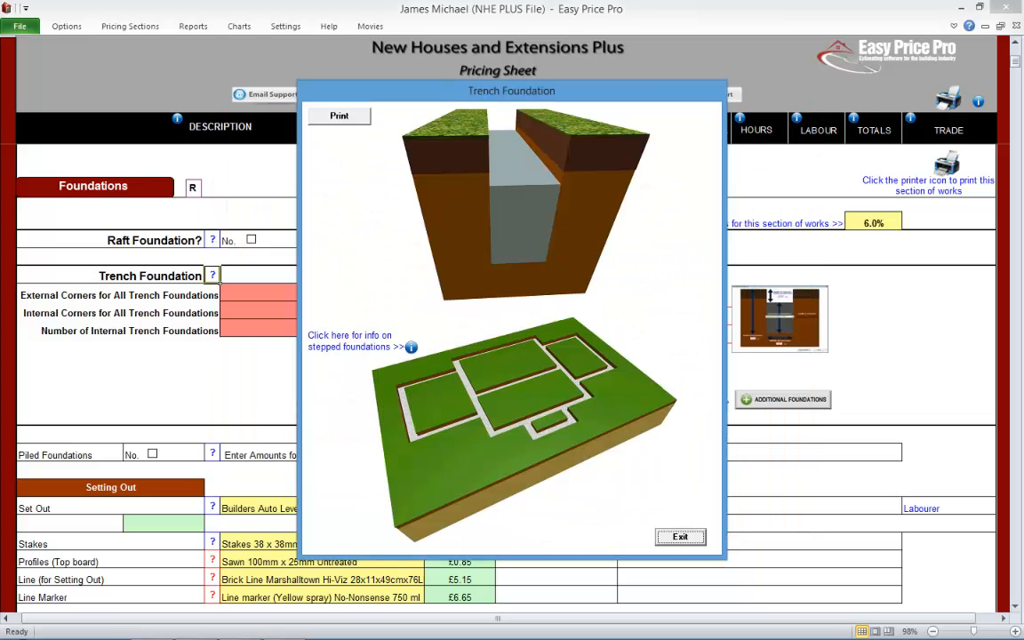
left_click(681, 537)
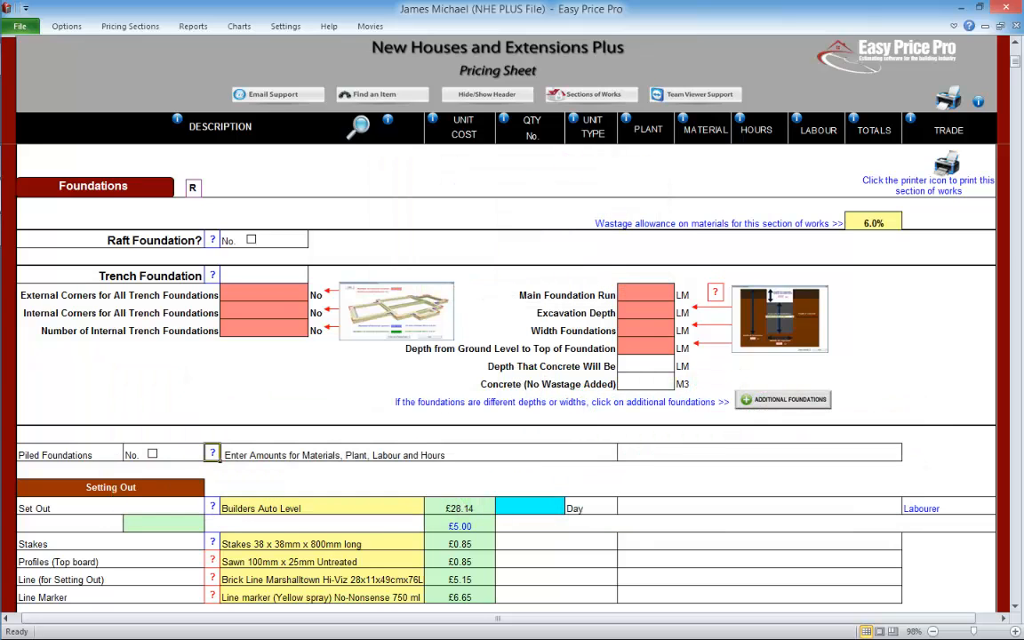
Step: Enable the raft foundation and give its slab a floor depth of 0.15 LM and a toe height of 225 mm
left_click(251, 239)
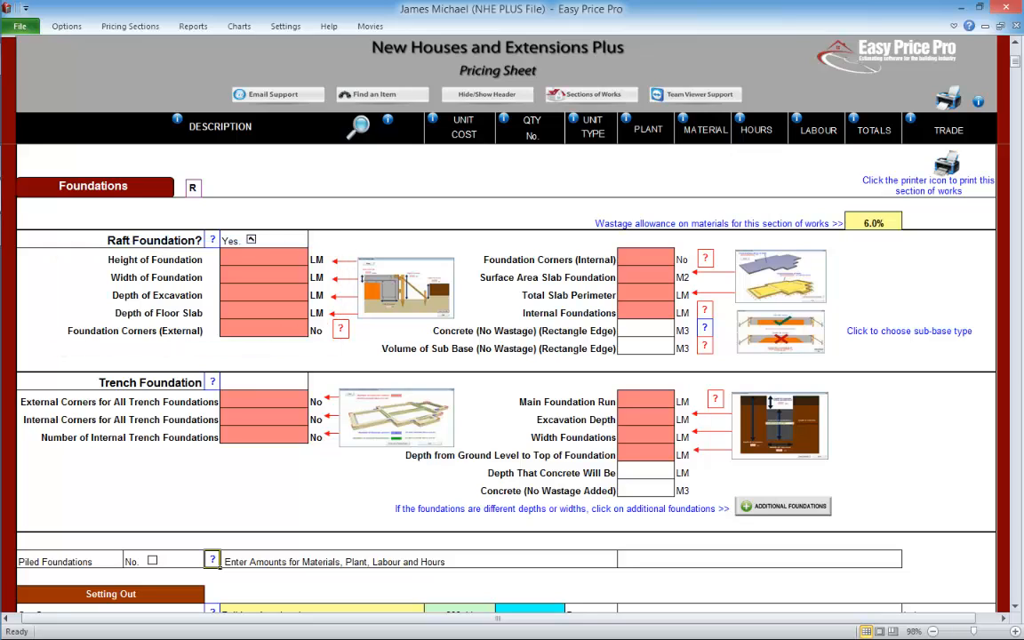
left_click(399, 281)
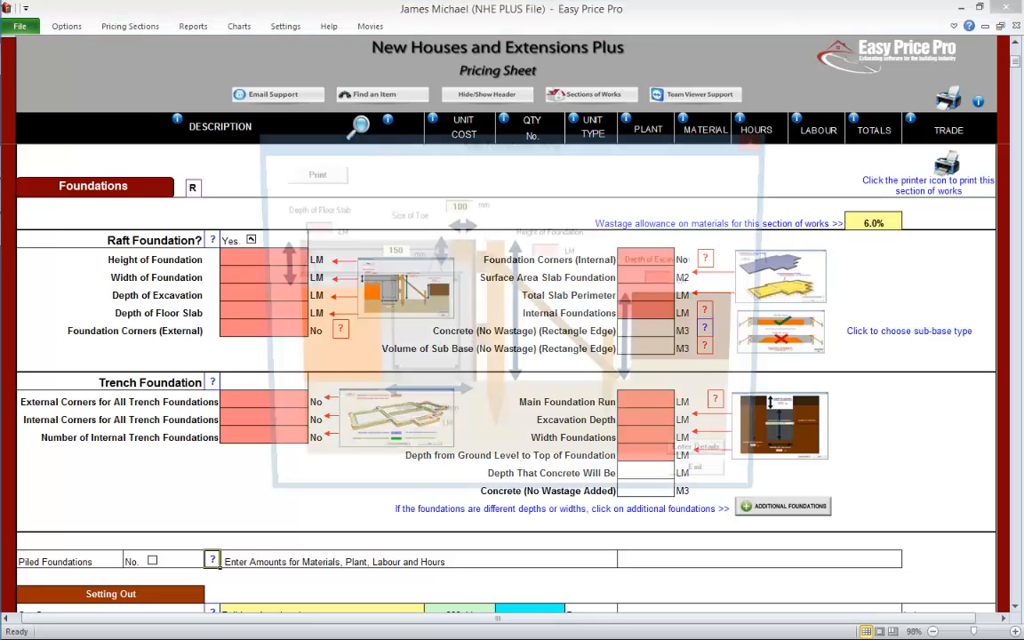
left_click(309, 228)
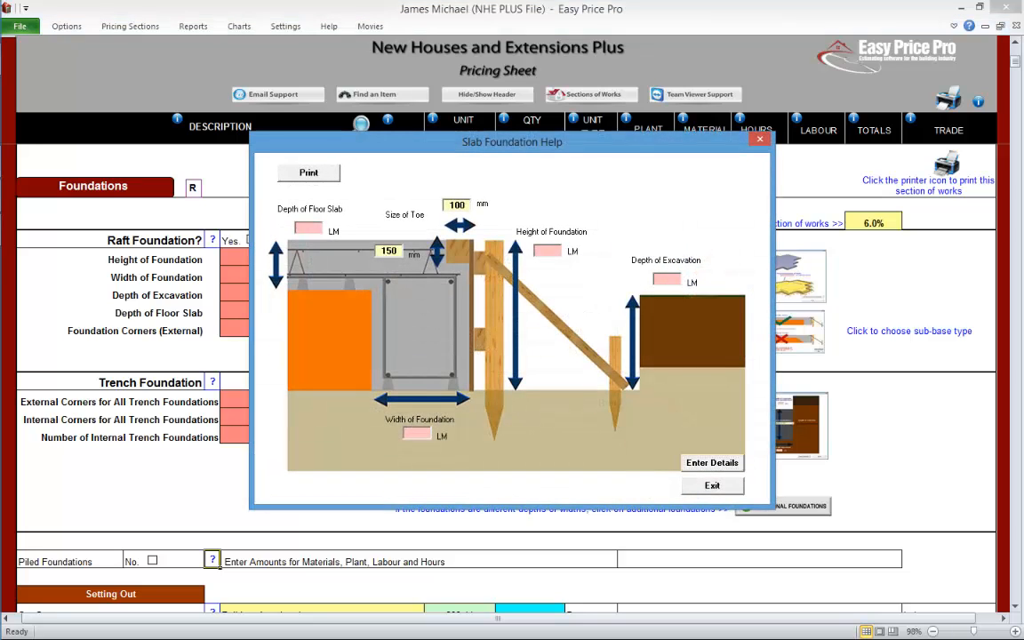
type("0.15")
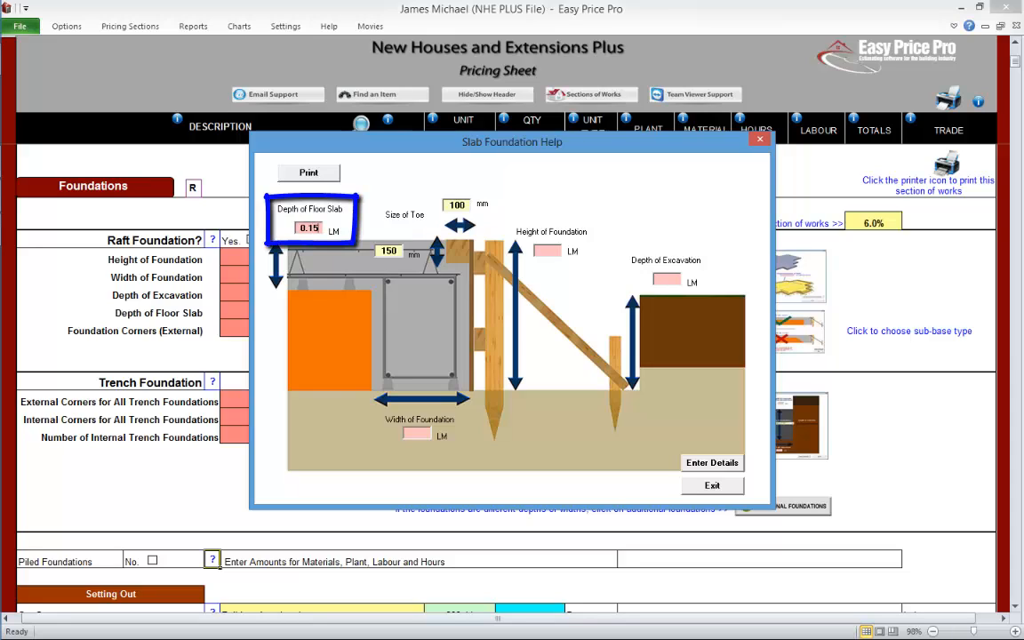
left_click(396, 252)
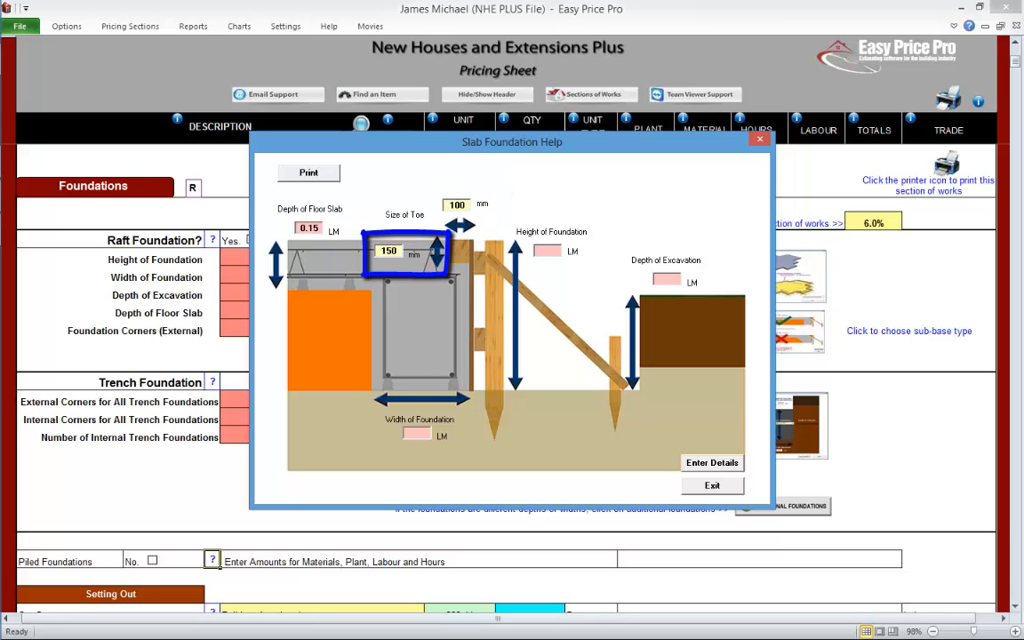
double_click(389, 251)
type("225")
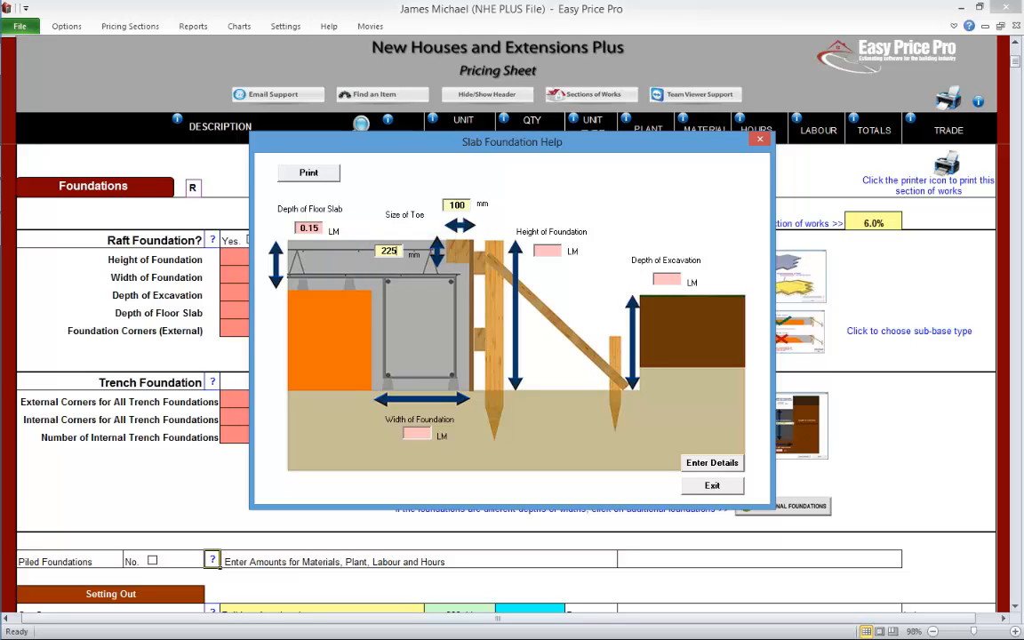
Step: Enter an excavation depth of 0.45, foundation width of 0.45 and foundation height of 0.6 LM for the raft on the pricing sheet
key("Tab")
key("Tab")
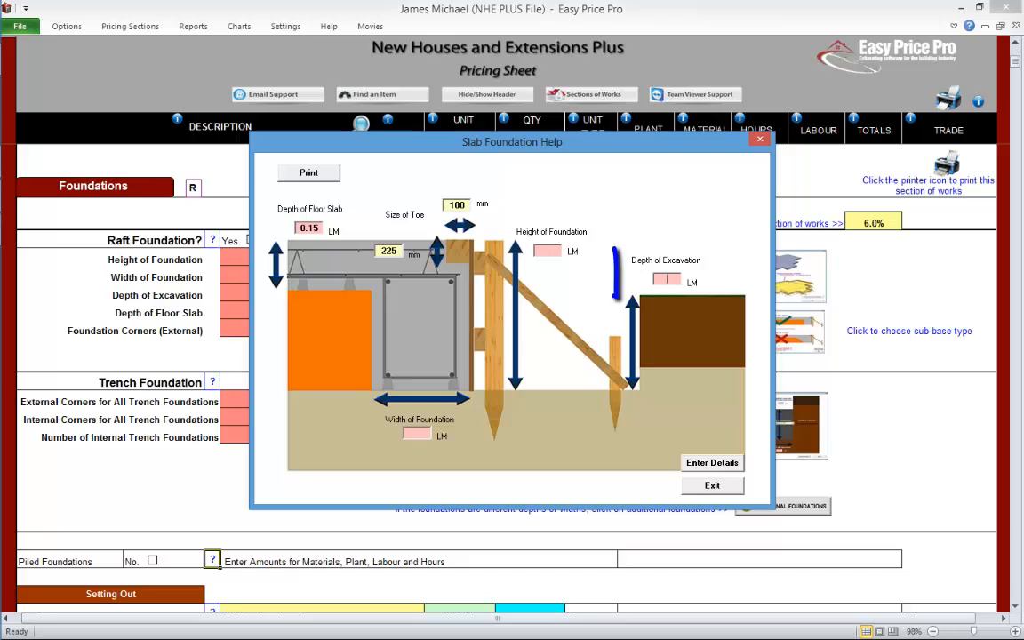
type("0.45")
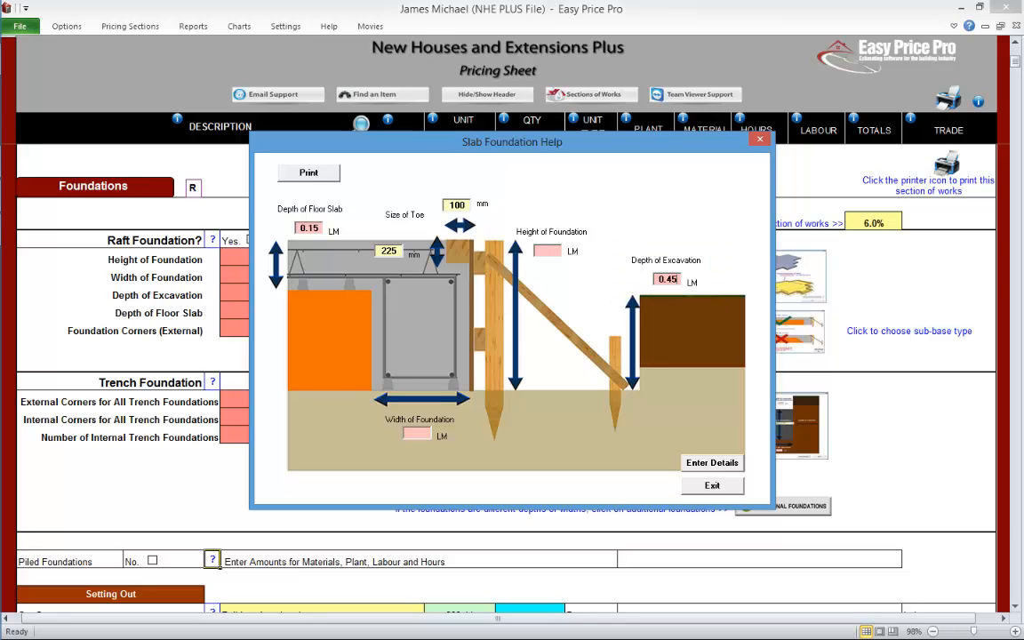
key("Tab")
type("0.45")
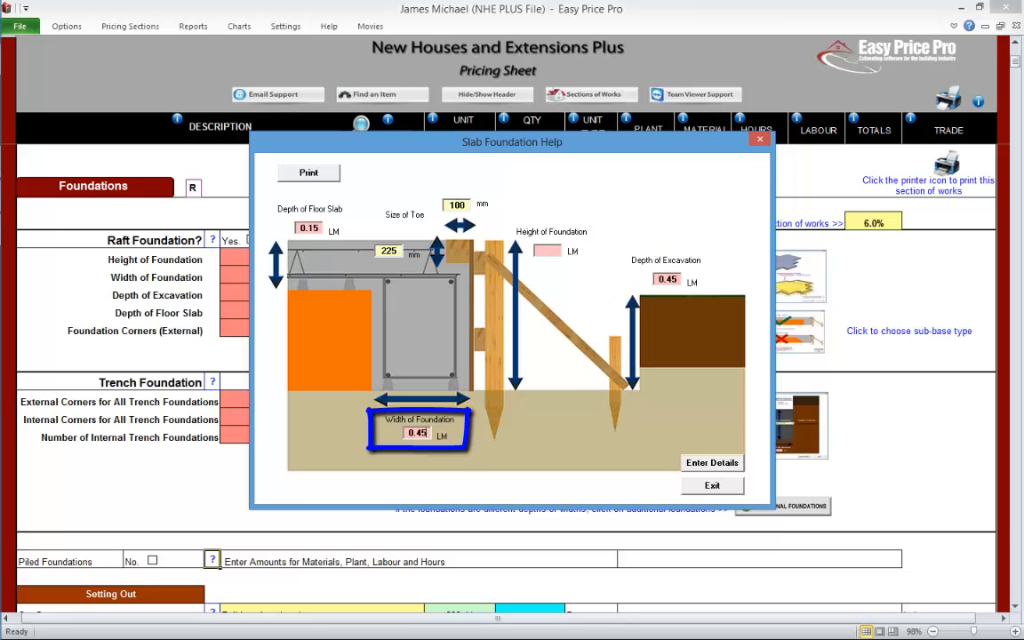
key("Tab")
type("0.")
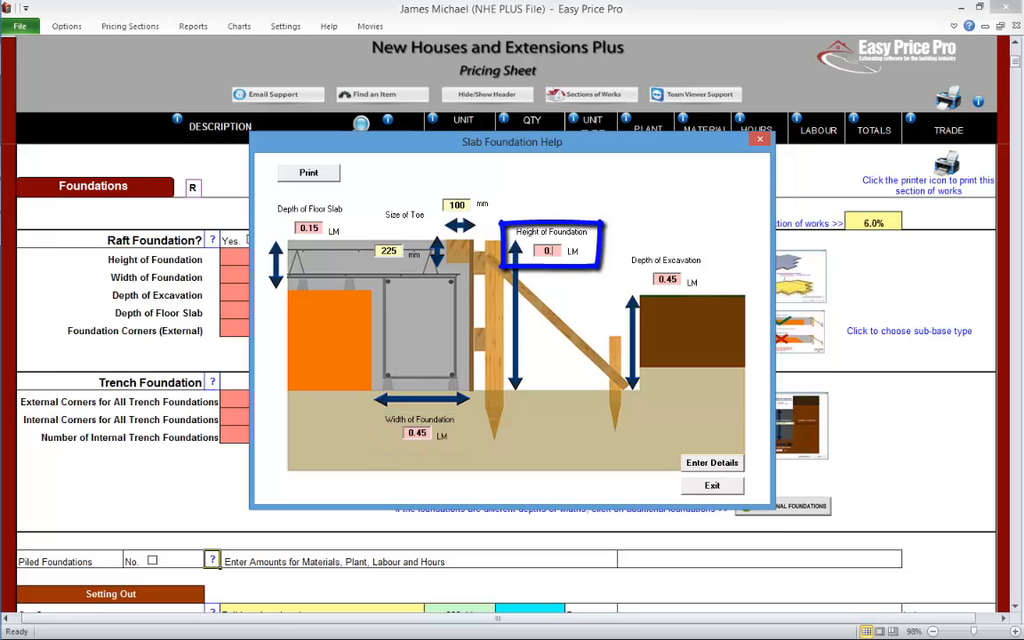
type("6")
key("Tab")
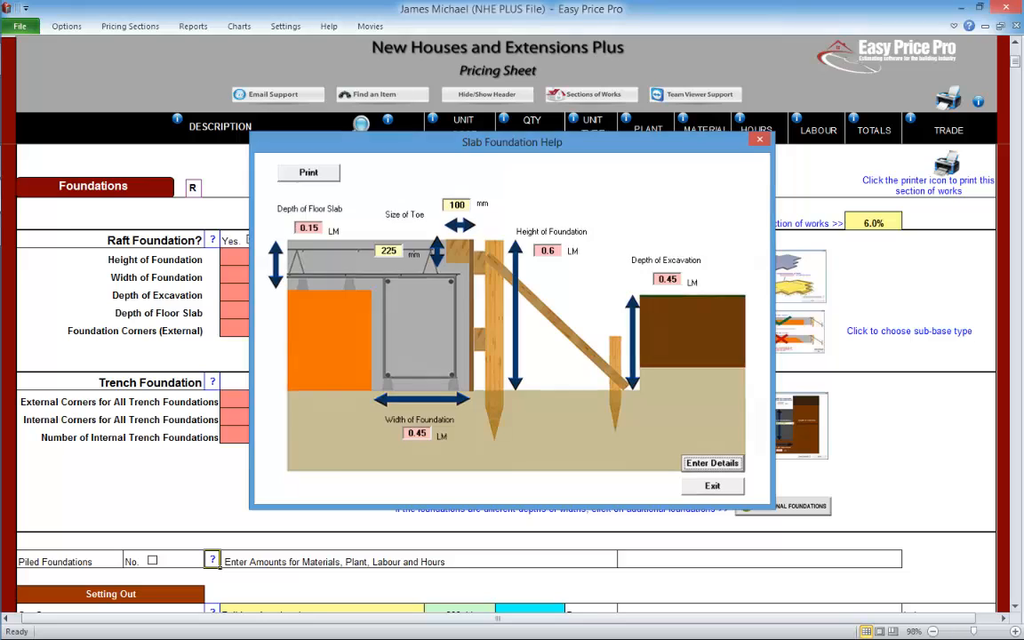
key("Return")
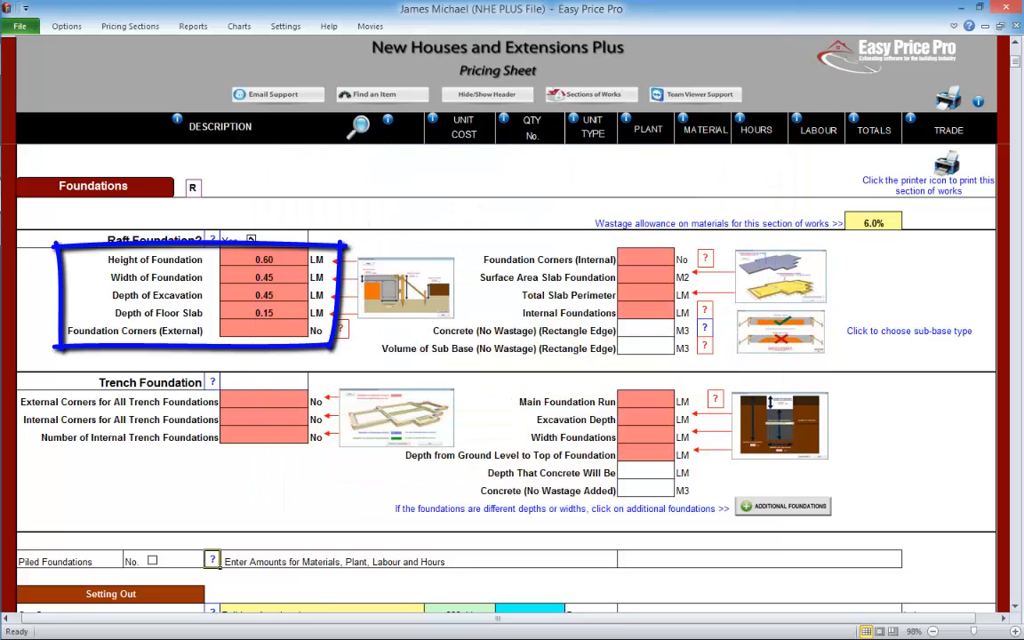
Step: Enter 8 external corners and 6 internal corners for the raft foundation
left_click(340, 329)
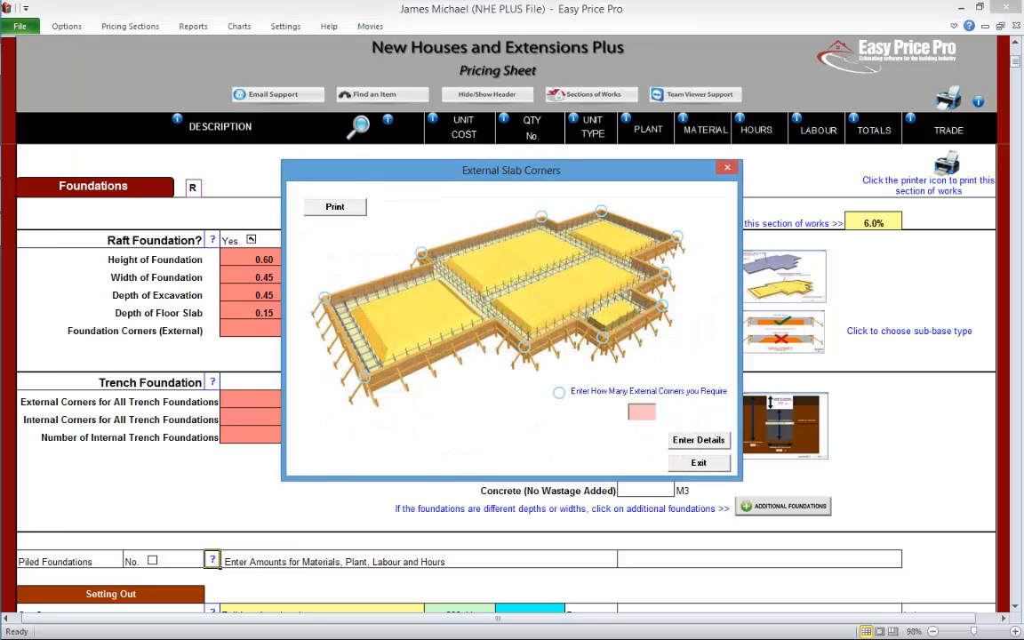
type("8")
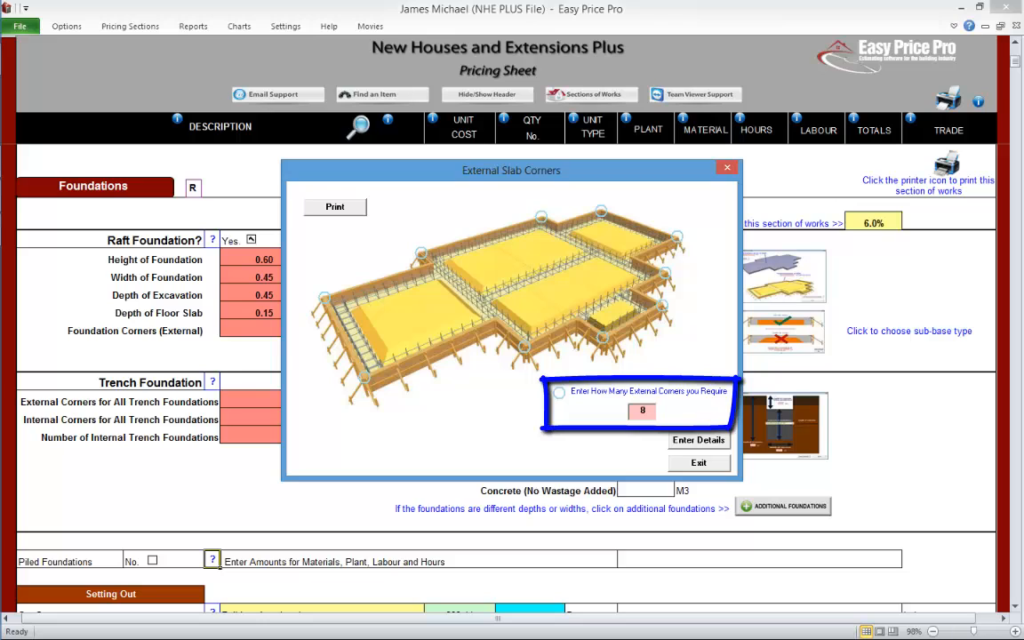
left_click(700, 440)
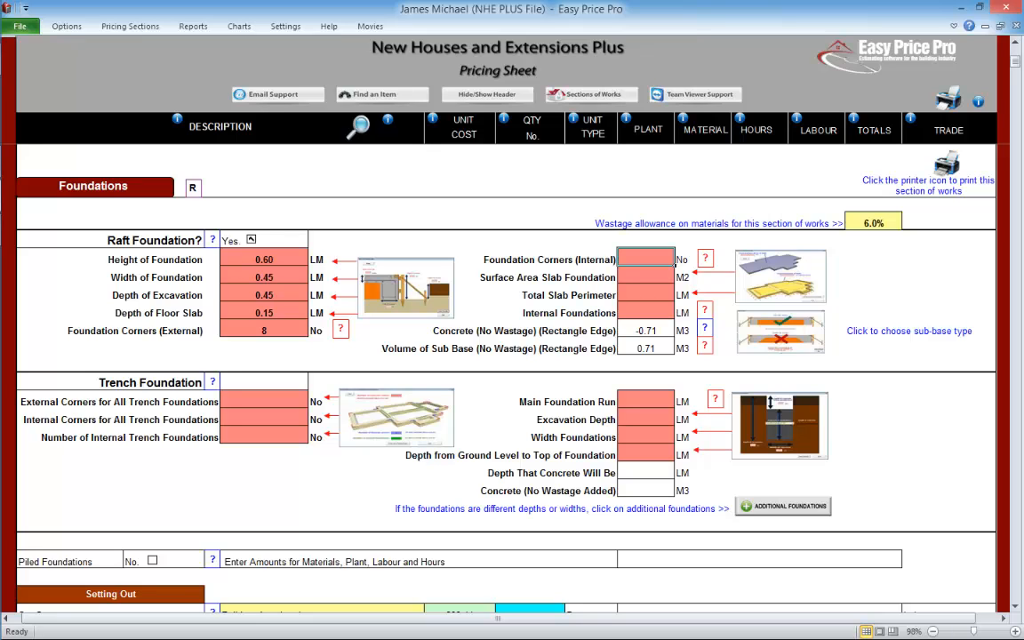
left_click(646, 259)
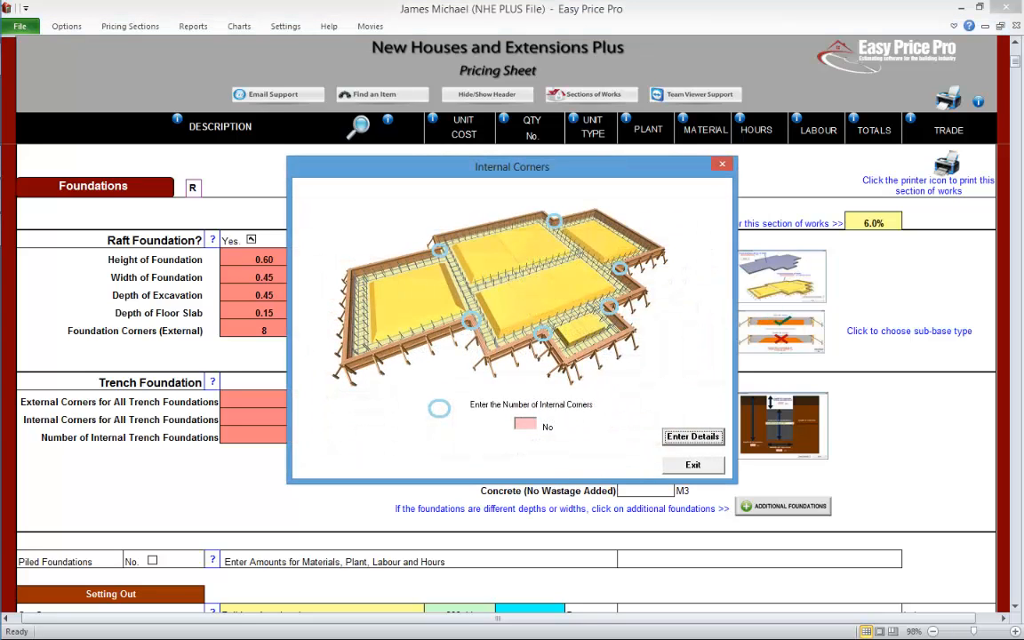
type("6")
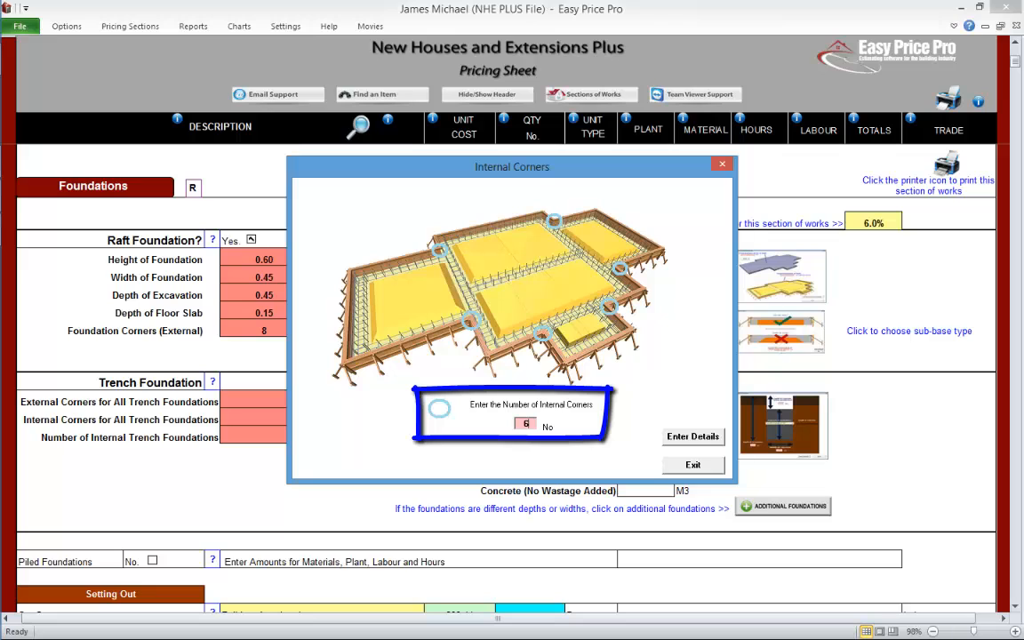
left_click(687, 436)
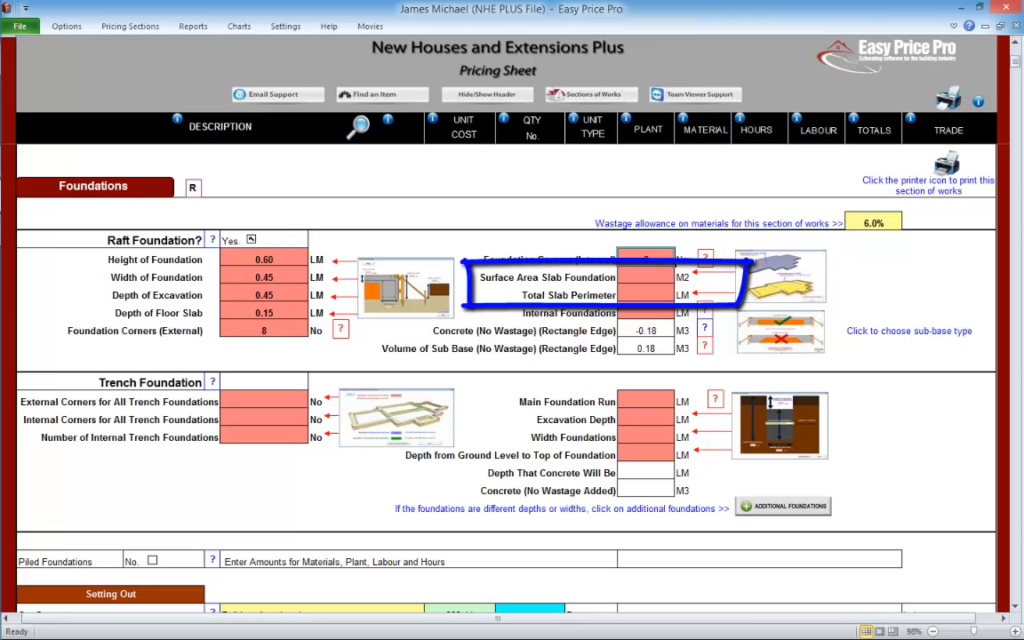
Step: Enter a raft foundation total surface area of 121.04 M2 and a total perimeter of 56 LM
left_click(765, 276)
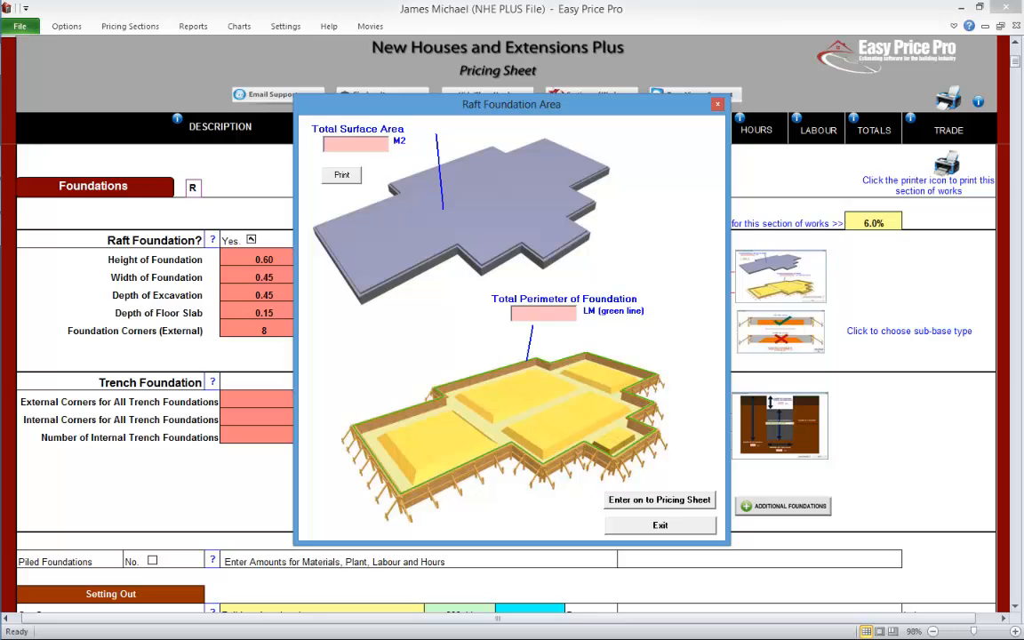
type("121.04")
type("56")
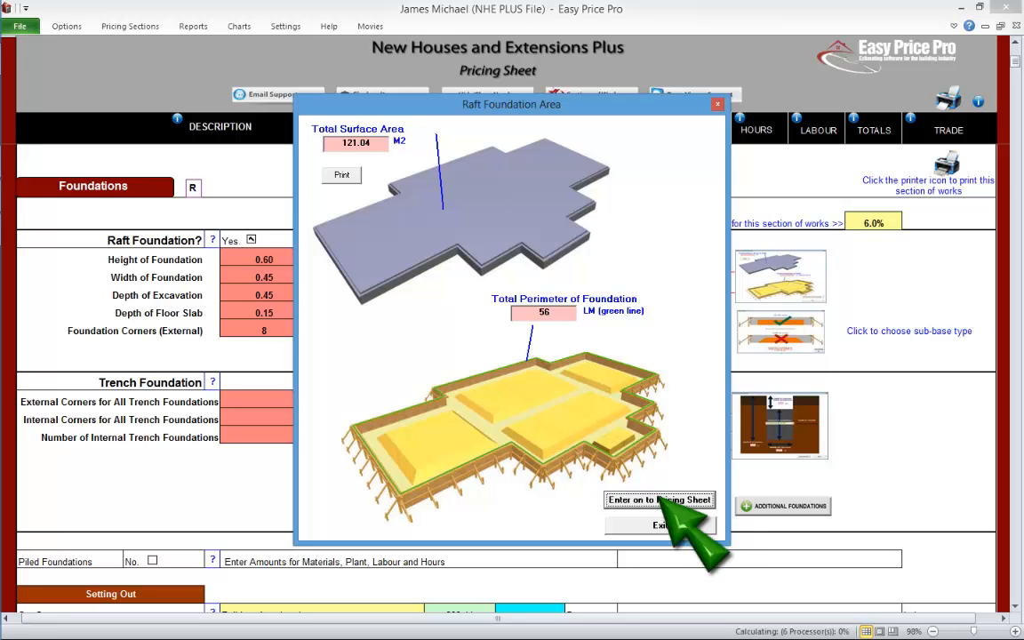
left_click(659, 499)
Step: Enter 21.5 LM as the raft's total internal foundations
left_click(707, 308)
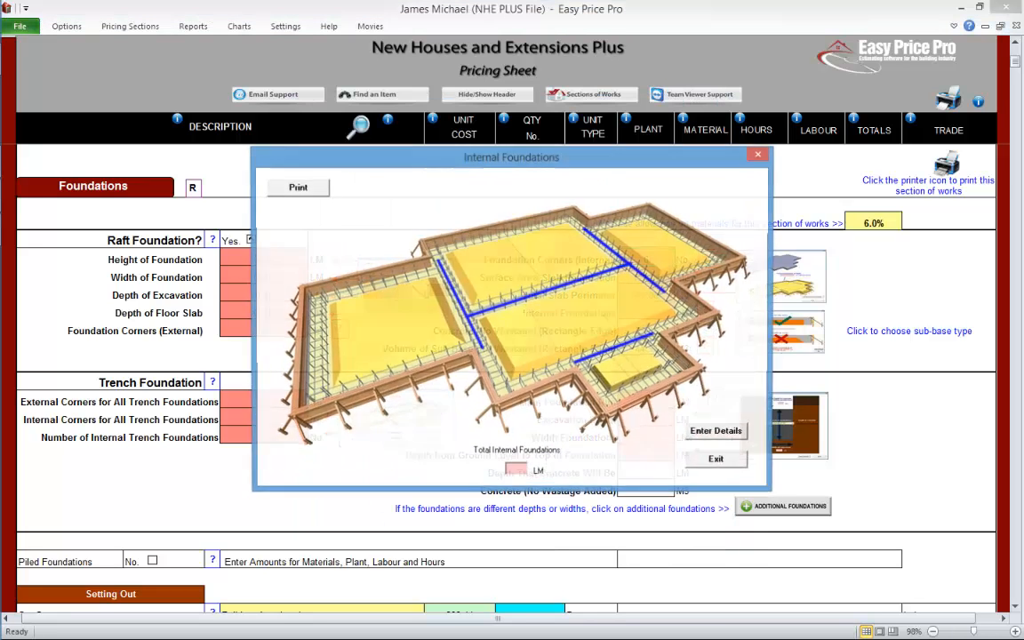
type("21.5")
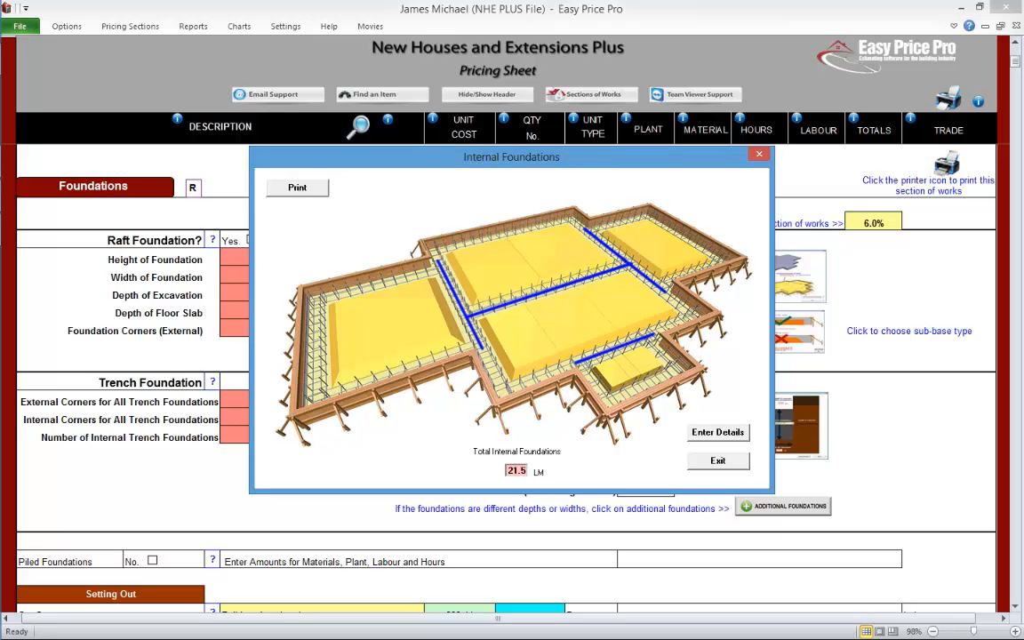
left_click(715, 432)
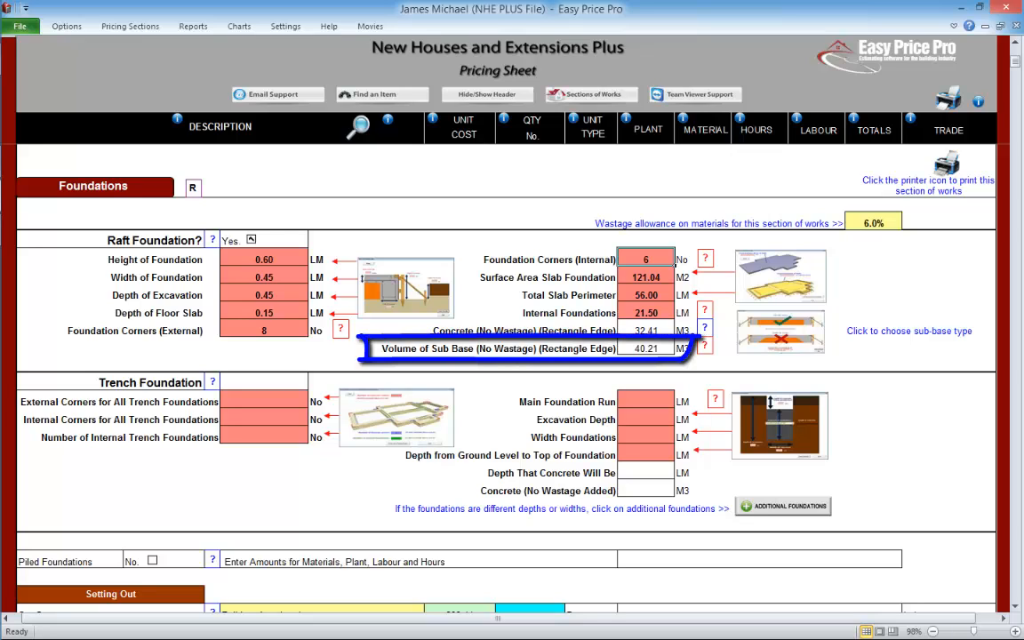
Step: Review the sub-base volume diagram and change the raft foundation's sub-base type to bevelled edge
left_click(705, 349)
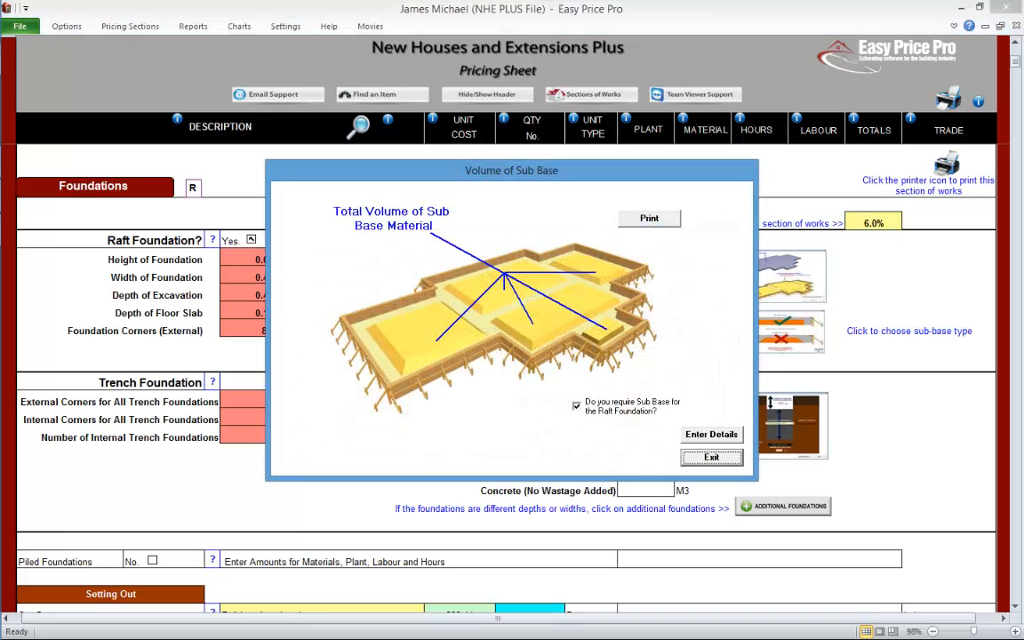
left_click(711, 457)
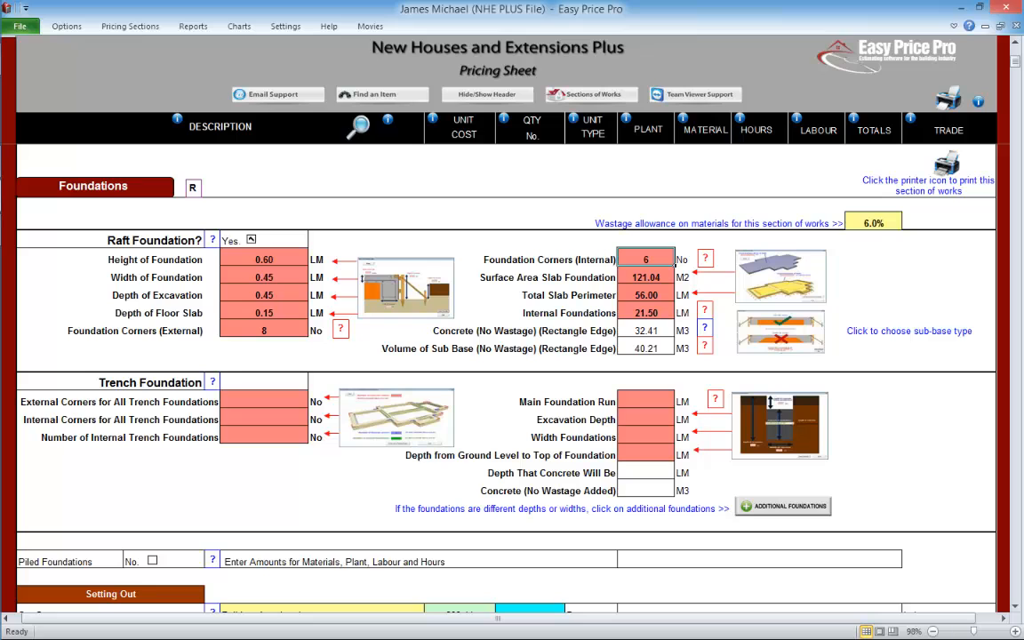
left_click(760, 336)
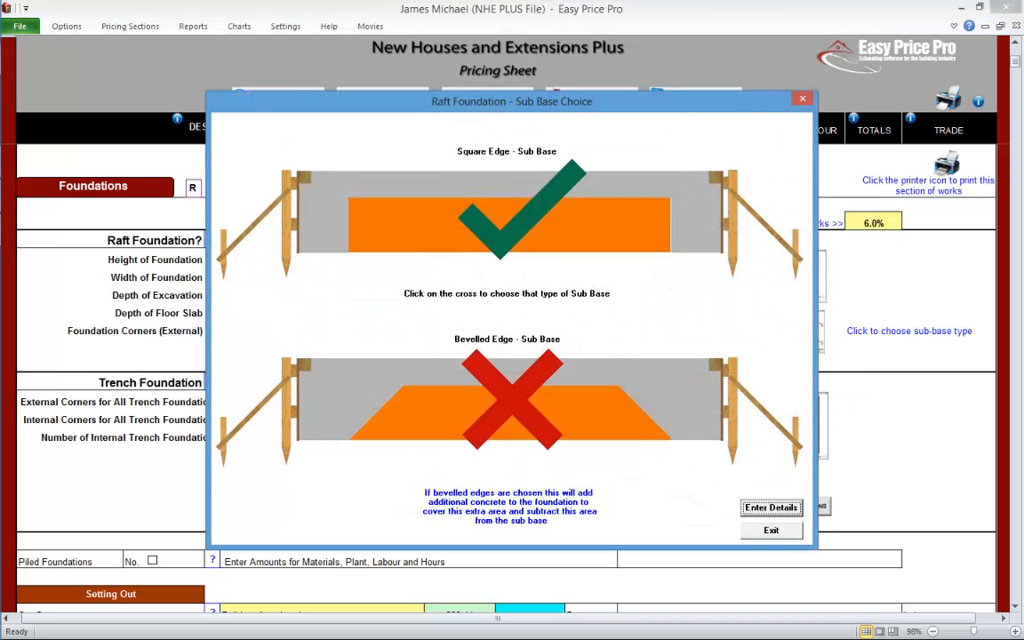
left_click(508, 398)
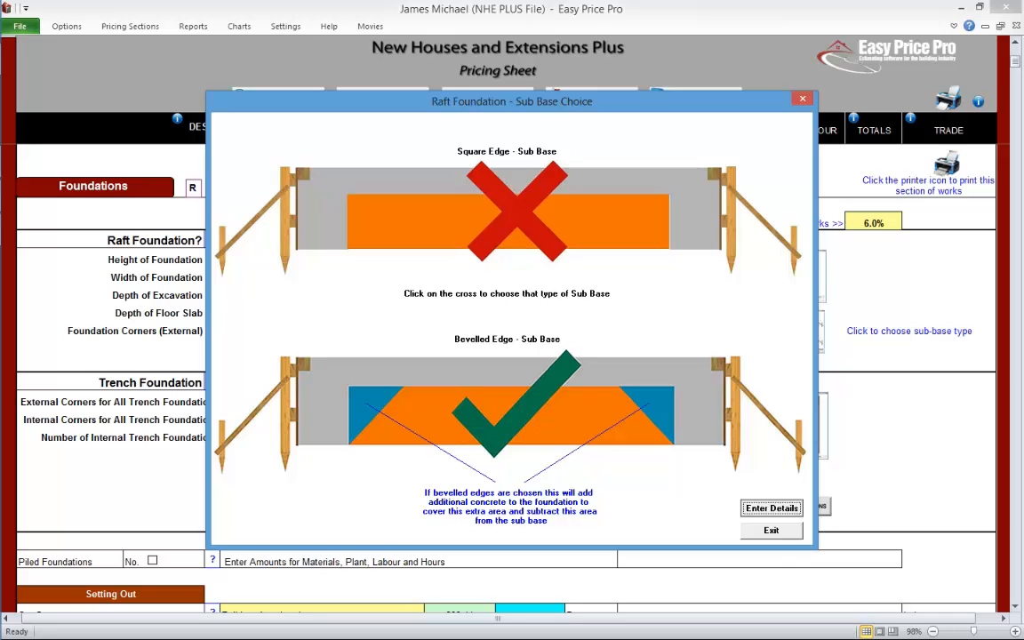
left_click(771, 507)
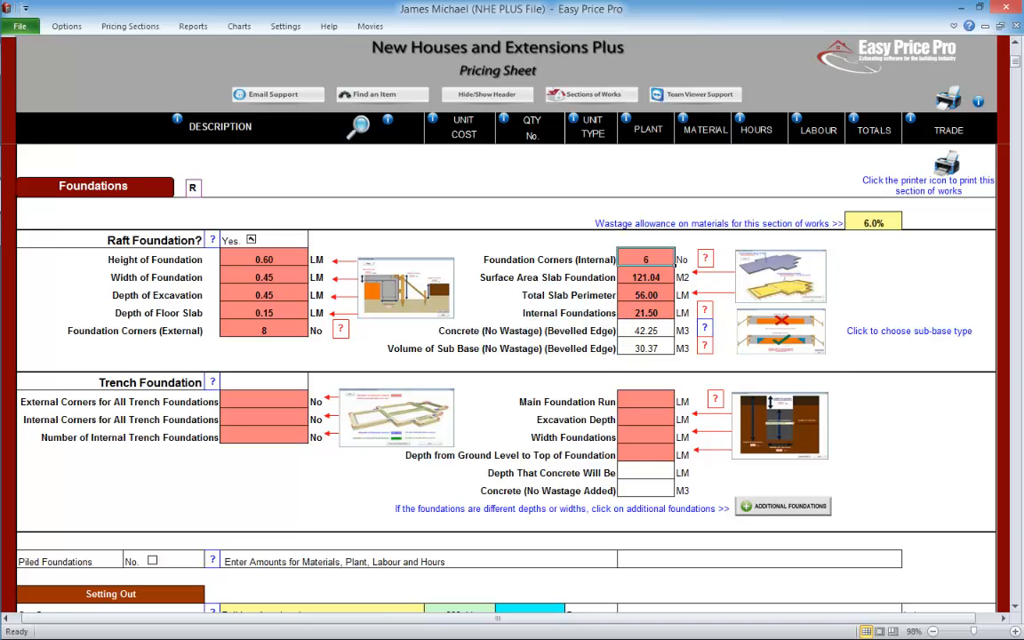
Step: Switch the raft foundation's sub-base type back to square edge
left_click(787, 338)
left_click(512, 211)
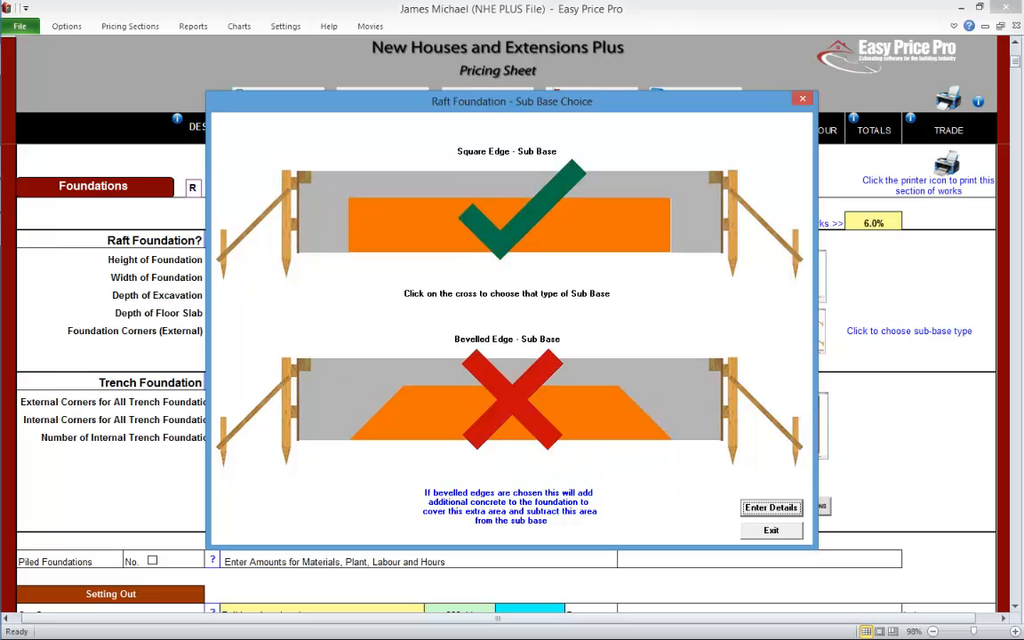
left_click(771, 507)
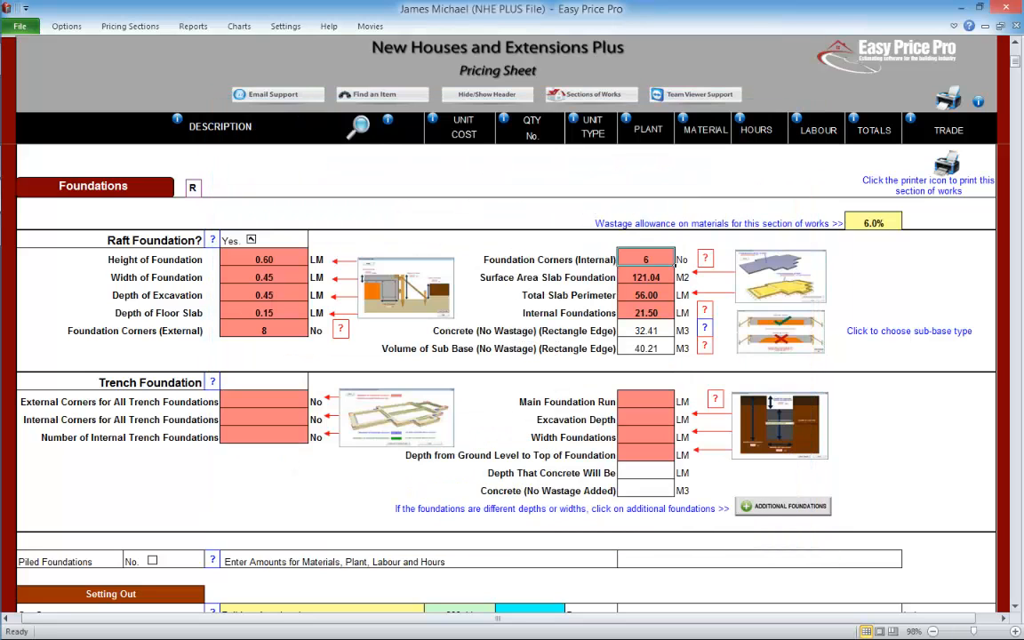
Step: Enter 1 day for the Builders Auto Level under Setting Out and allow 16 labour hours for the set out
scroll(1014, 608, "down", 4)
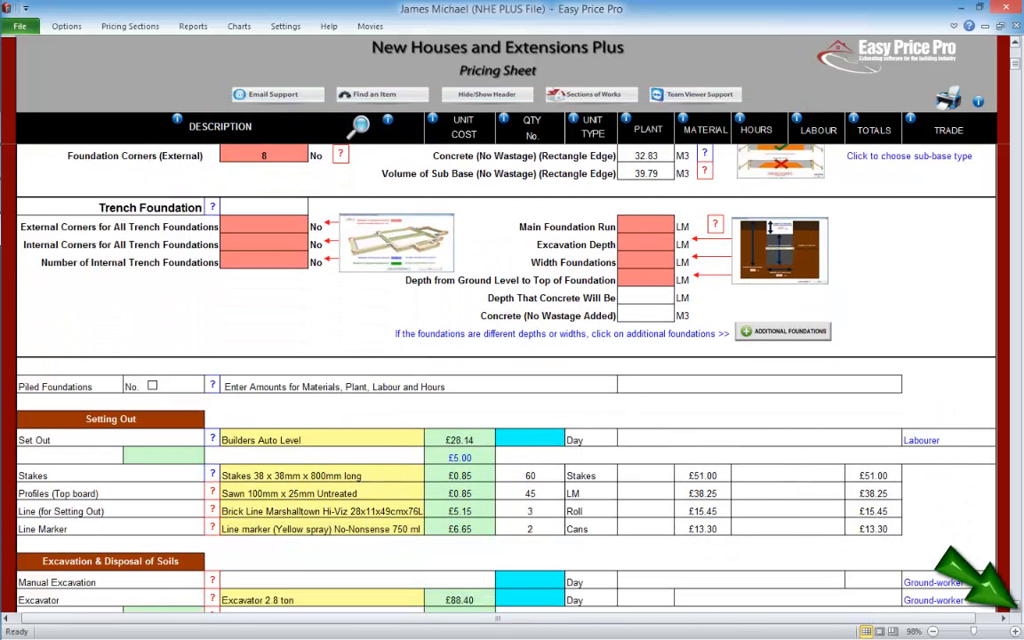
scroll(1012, 607, "down", 4)
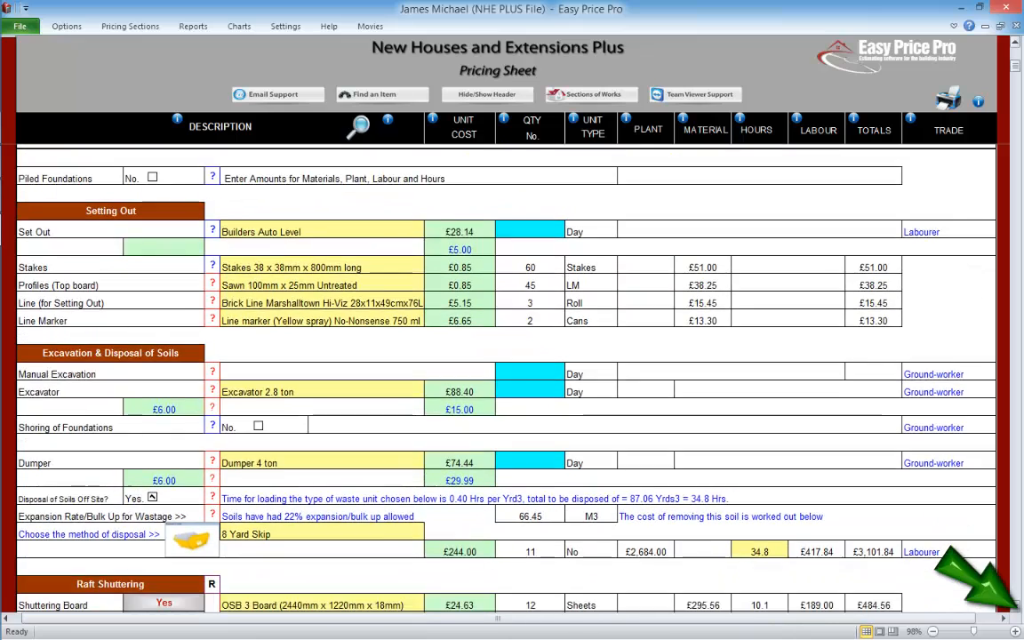
scroll(1013, 608, "down", 2)
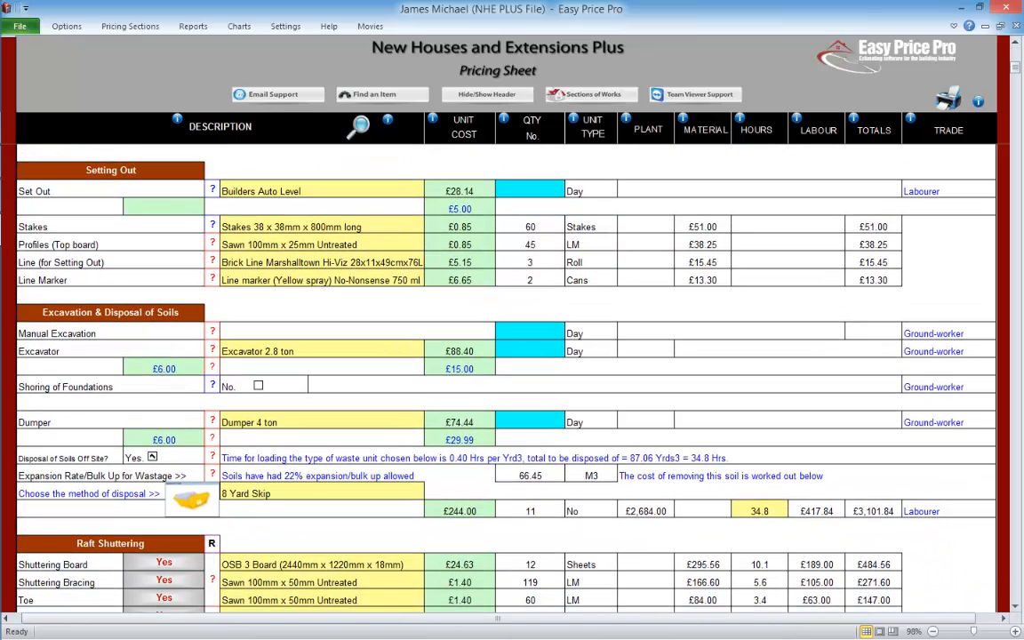
left_click(562, 192)
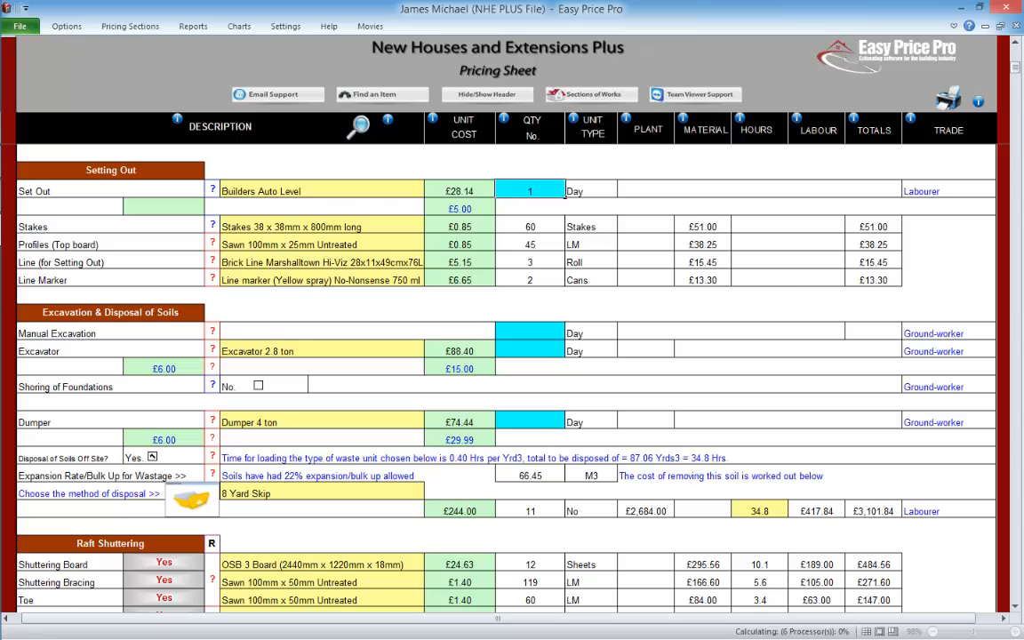
type("1")
key("Return")
left_click(786, 196)
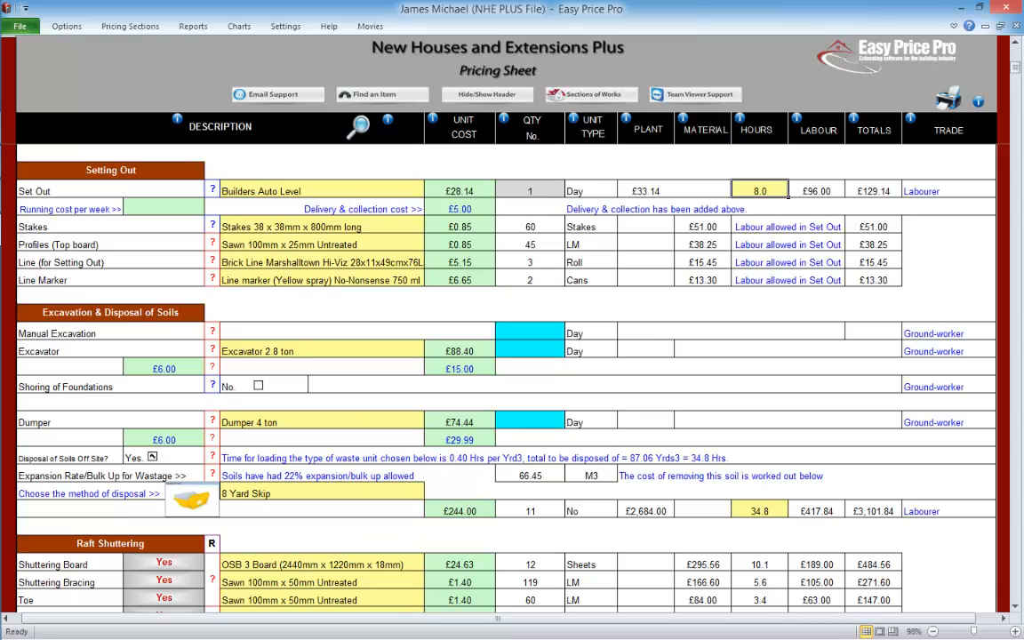
type("16")
key("Return")
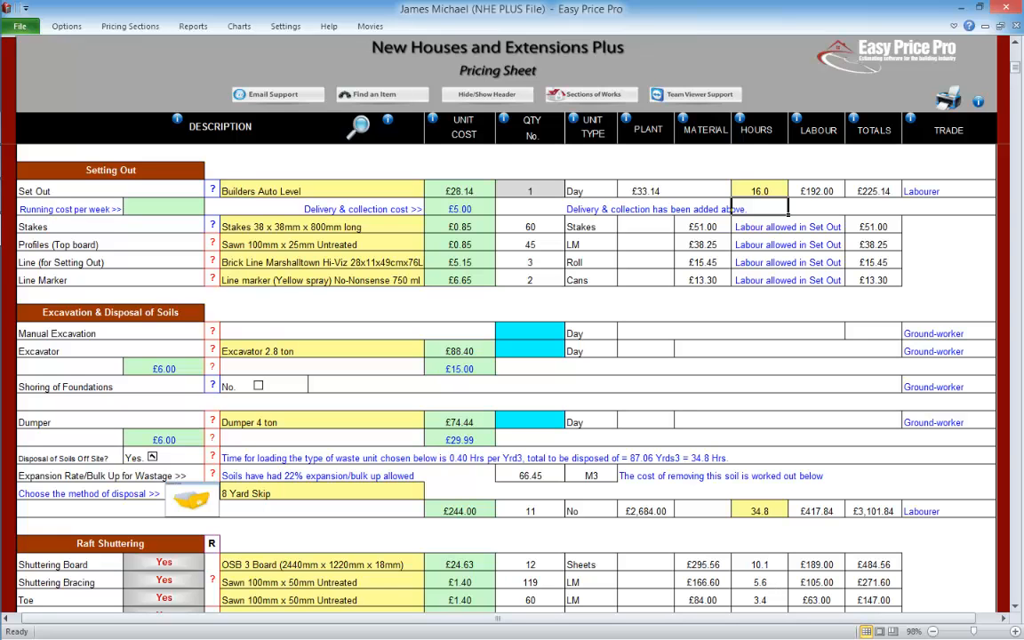
Step: Review the setting-out help for the stakes and top board profiles, and check the profile material choices
left_click(213, 226)
left_click(722, 506)
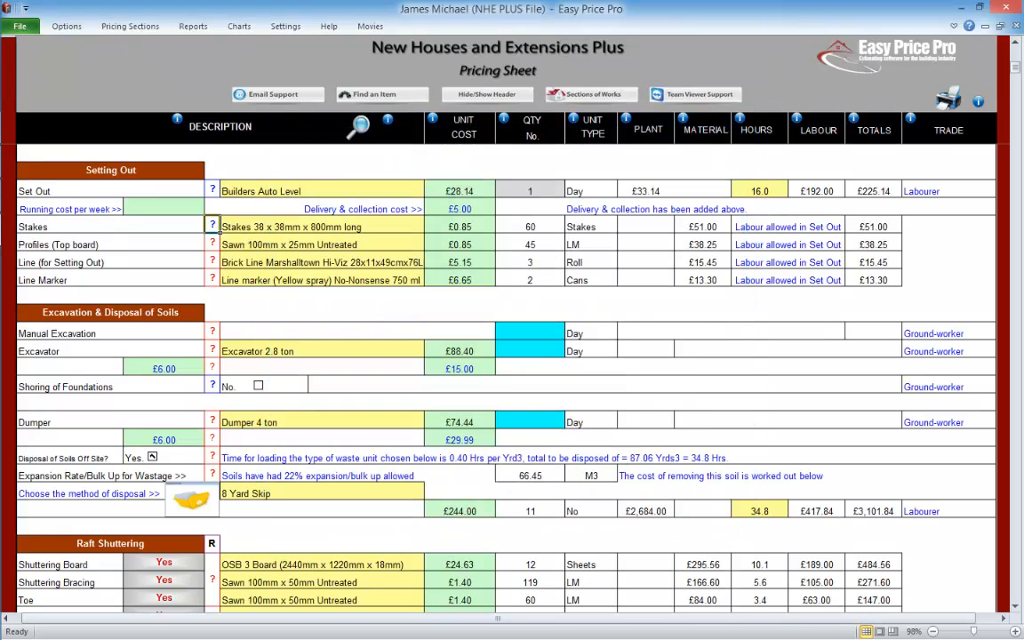
left_click(212, 244)
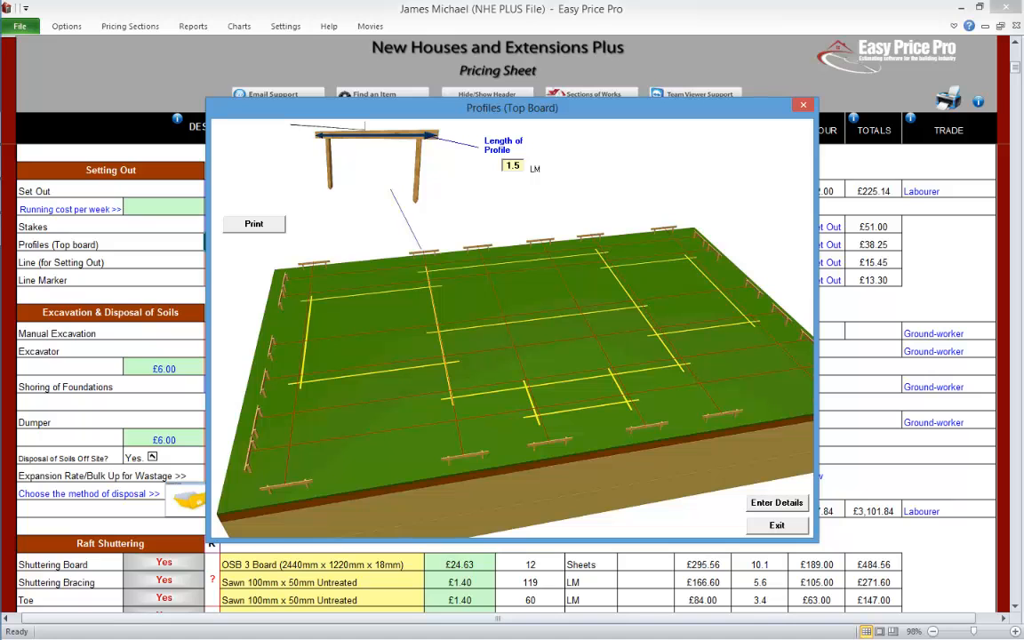
left_click(777, 525)
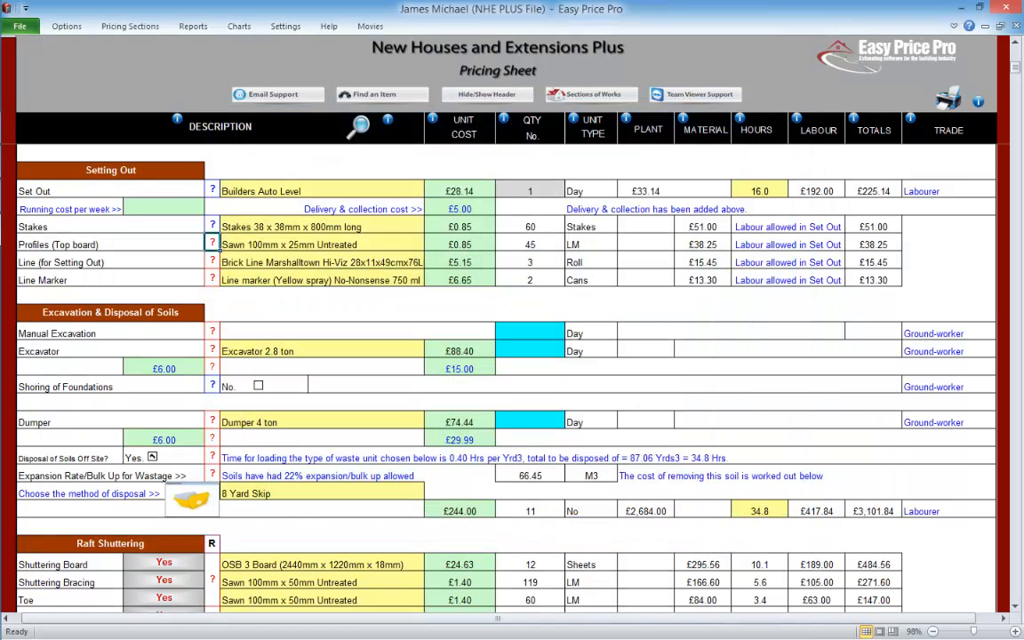
left_click(322, 244)
left_click(430, 245)
left_click(431, 245)
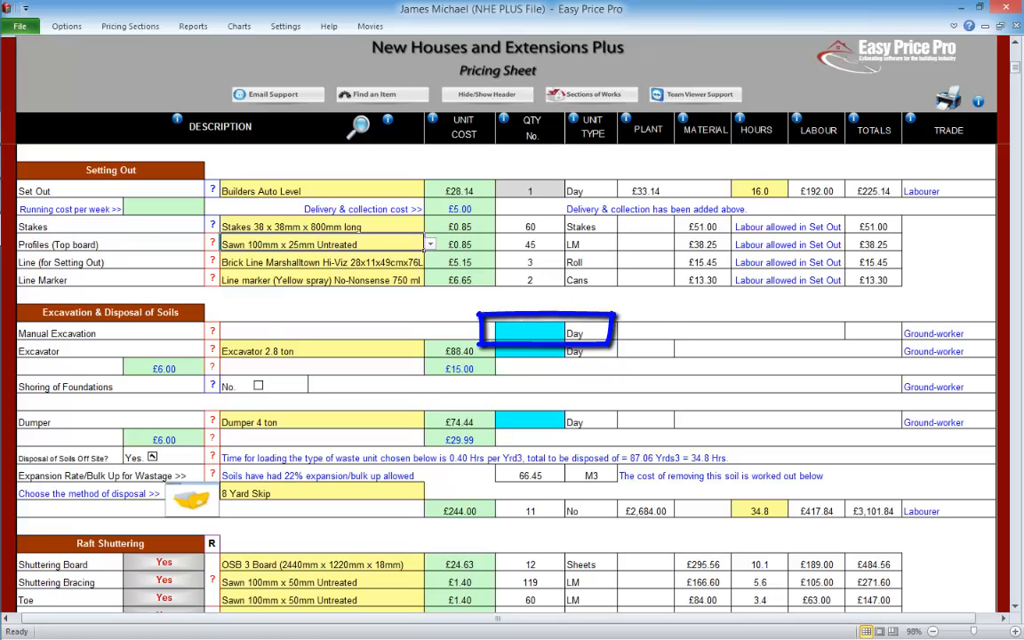
Step: Enter 2 days for the excavator and change the machine to Excavator 3.5 ton
left_click(562, 352)
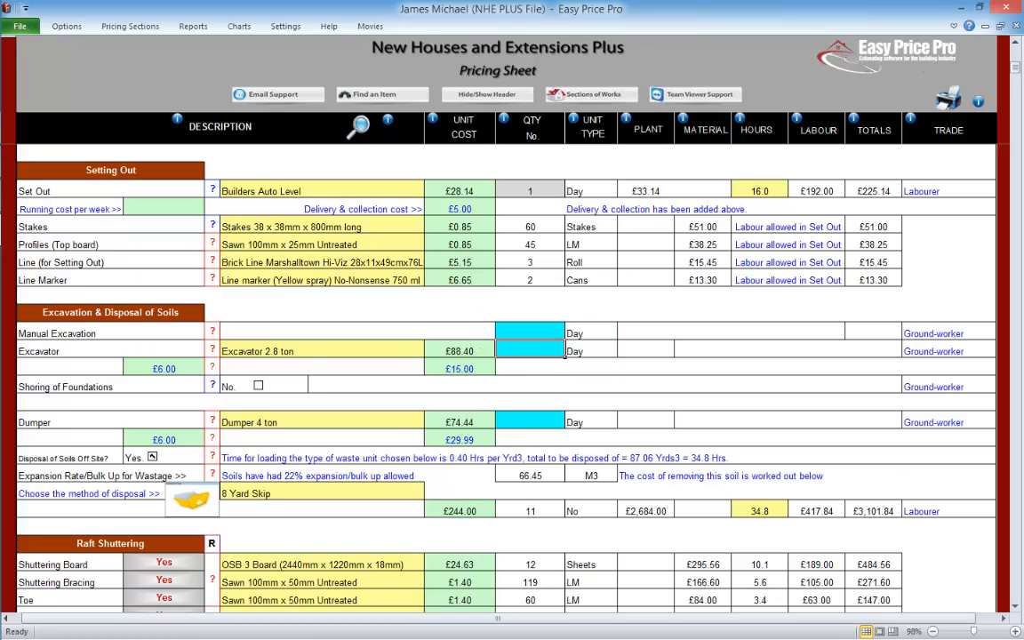
type("2")
key("Return")
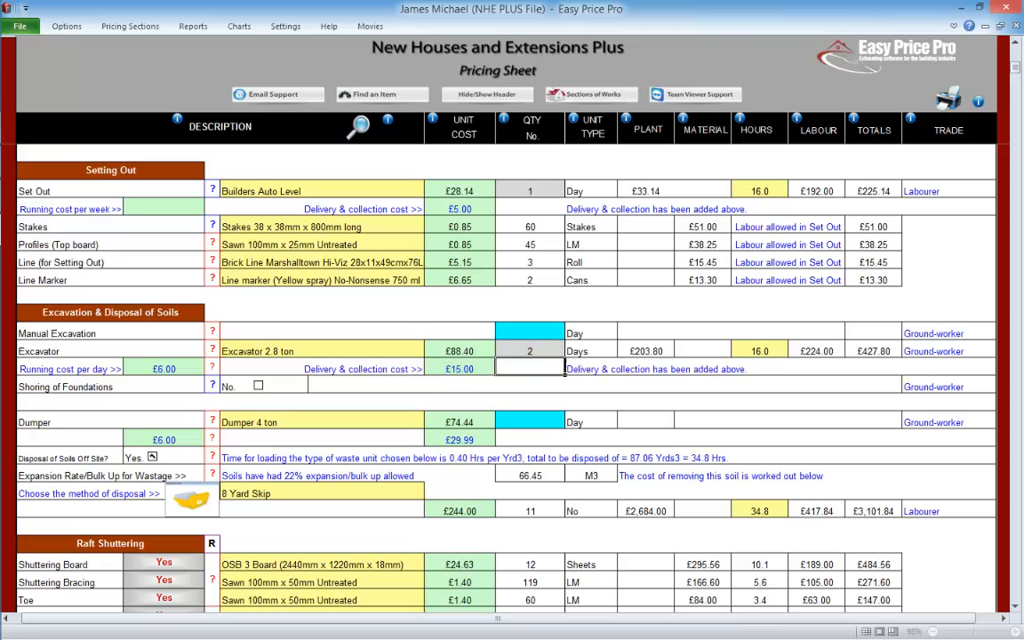
left_click(391, 351)
left_click(431, 350)
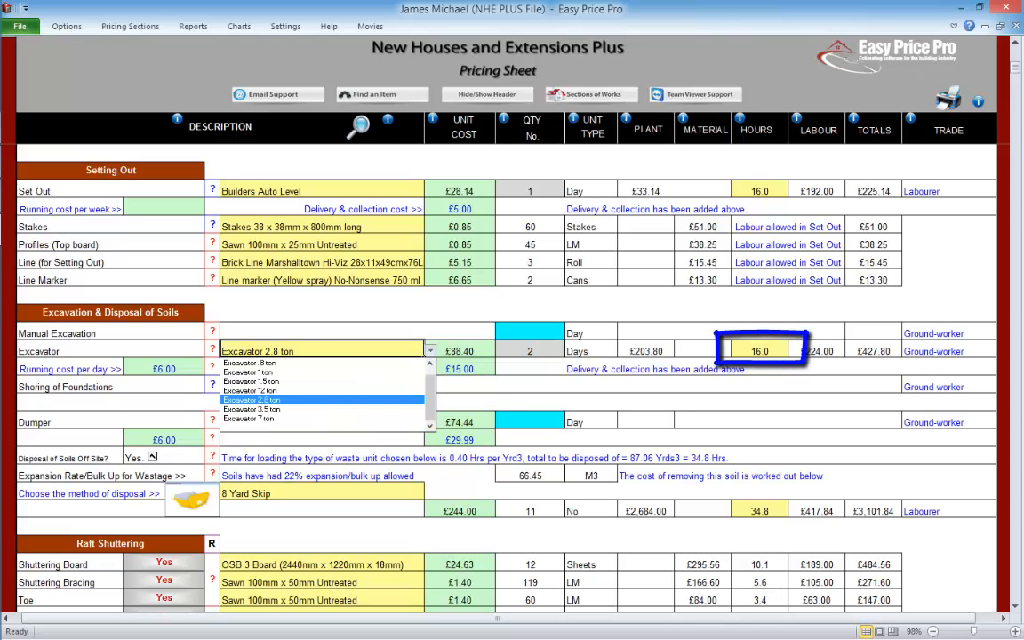
left_click(249, 409)
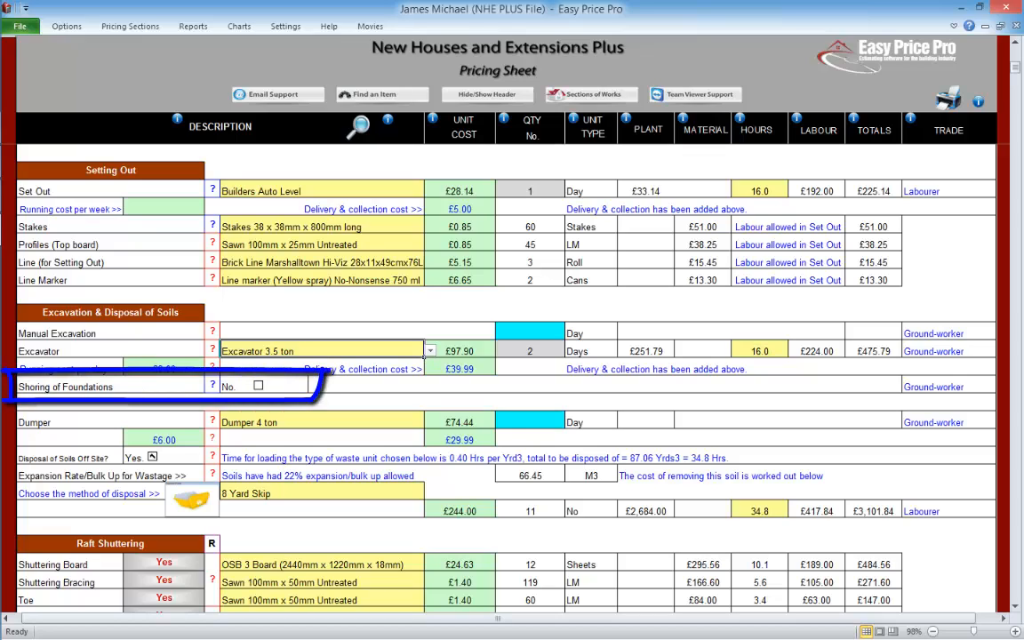
Step: Turn shoring of foundations on and back off, and enter 2 days for the 4 ton dumper
left_click(258, 385)
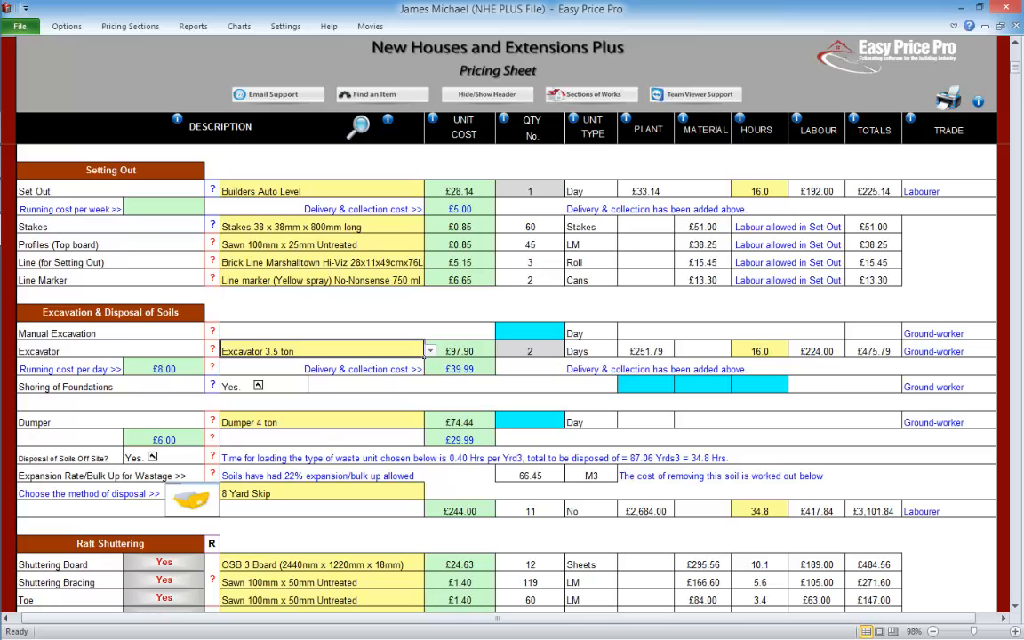
left_click(258, 385)
left_click(530, 420)
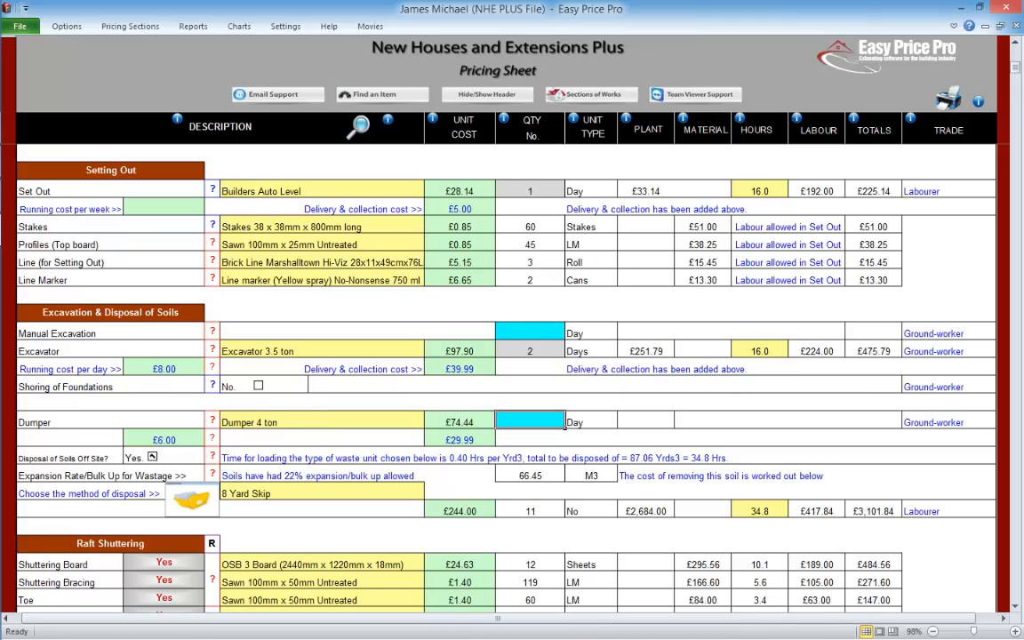
type("2")
key("Return")
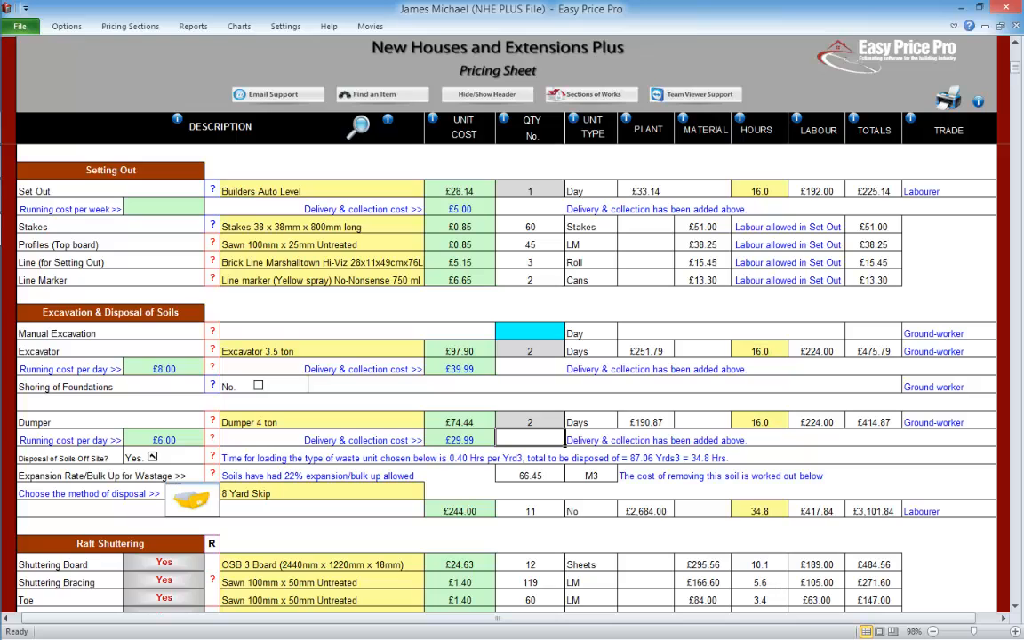
Step: Review how the soil expansion volume is calculated and the loading hours allowed for each waste disposal unit
left_click(212, 475)
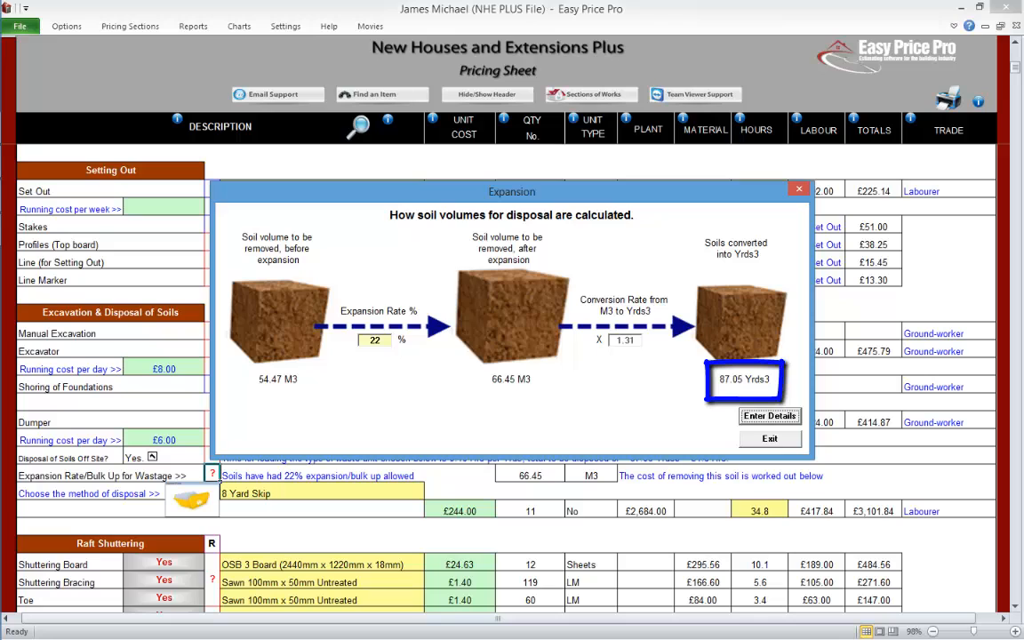
left_click(770, 438)
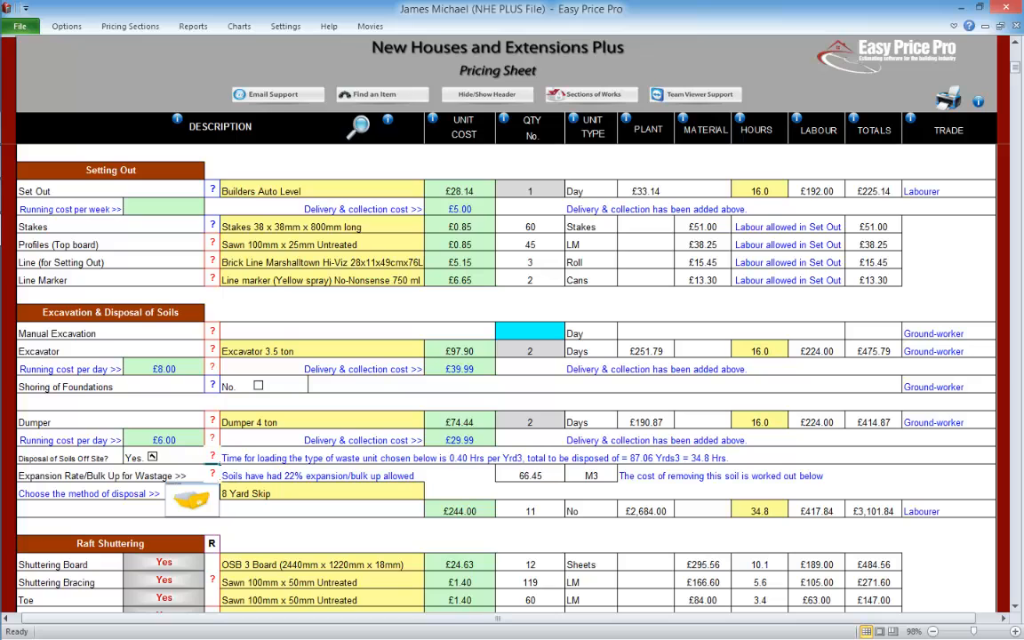
left_click(212, 456)
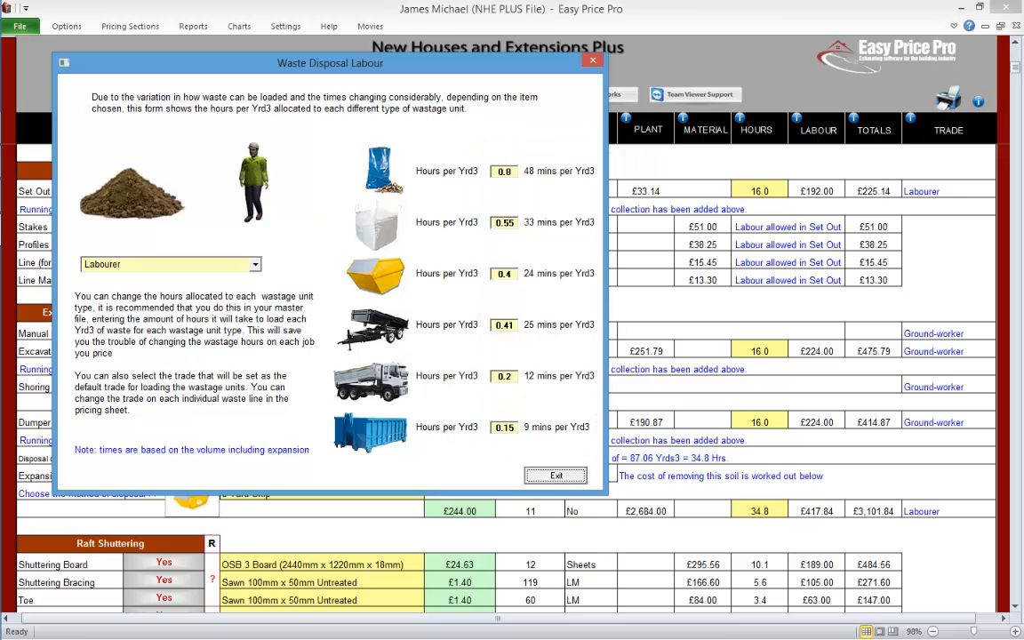
left_click(555, 474)
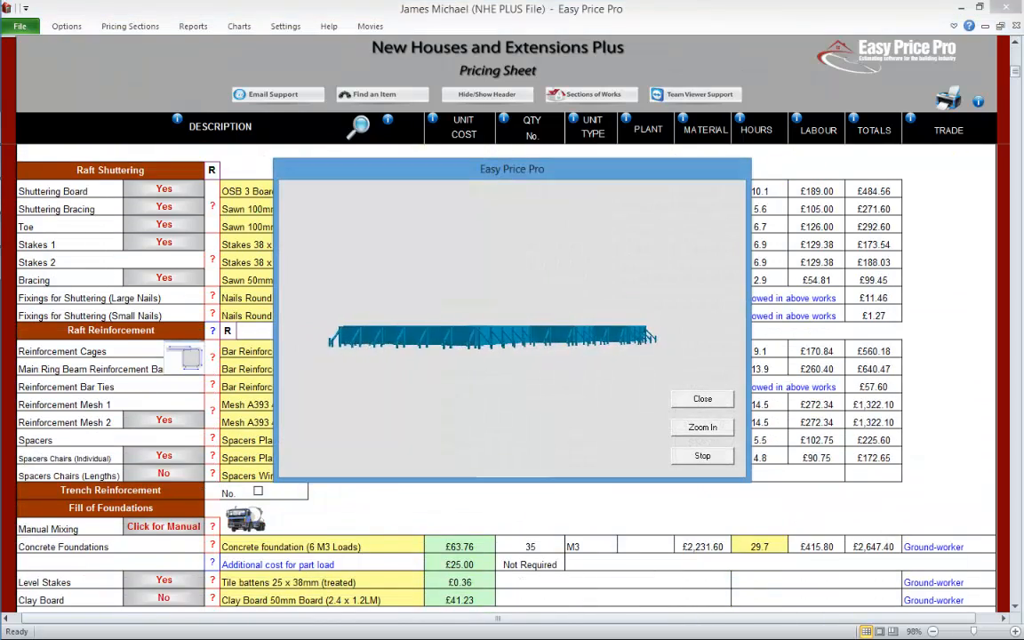
Step: Close the raft shuttering animation and set the shuttering bracing to 3 rows of Sawn 100mm x 50mm Untreated in the shuttering details
left_click(701, 398)
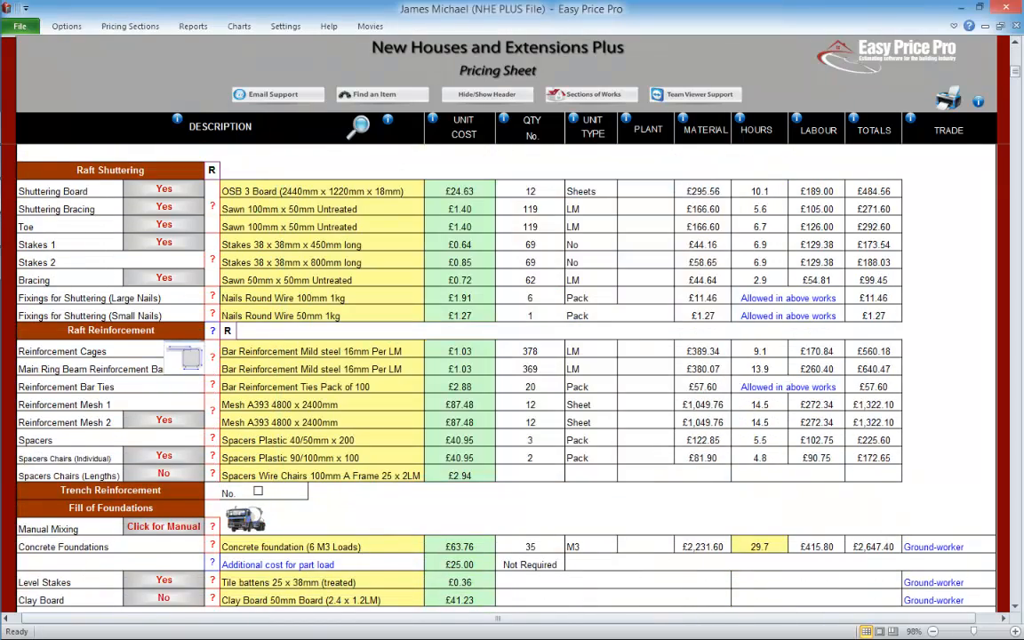
left_click(211, 206)
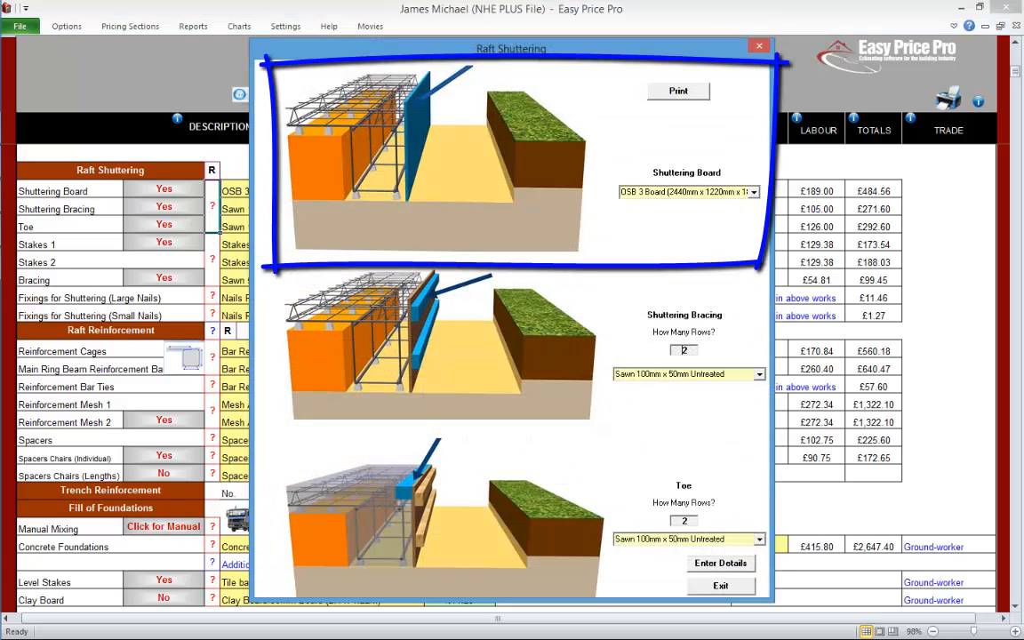
left_click(754, 192)
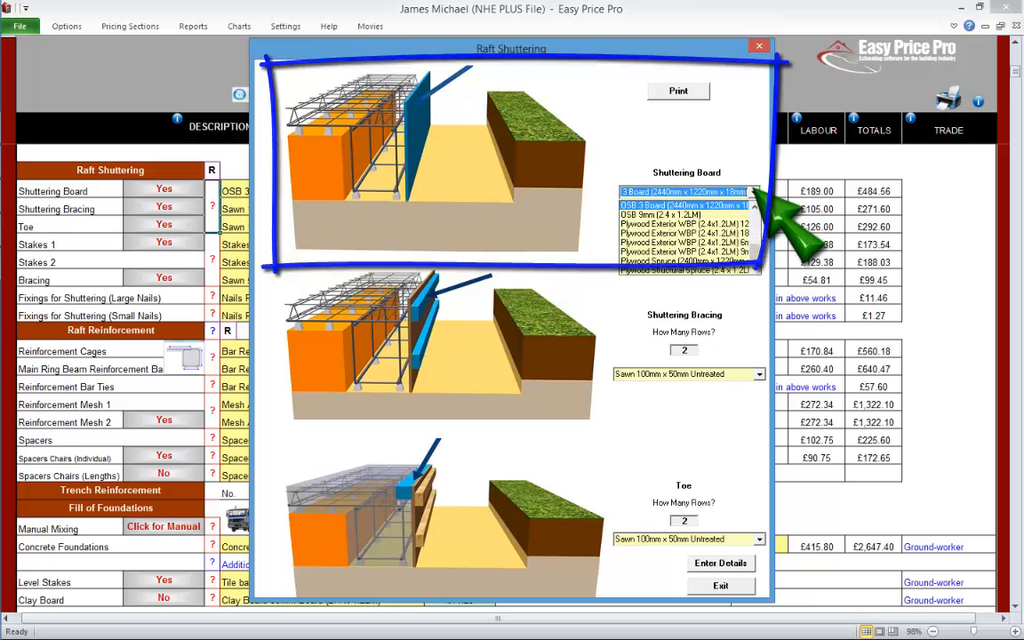
left_click(754, 192)
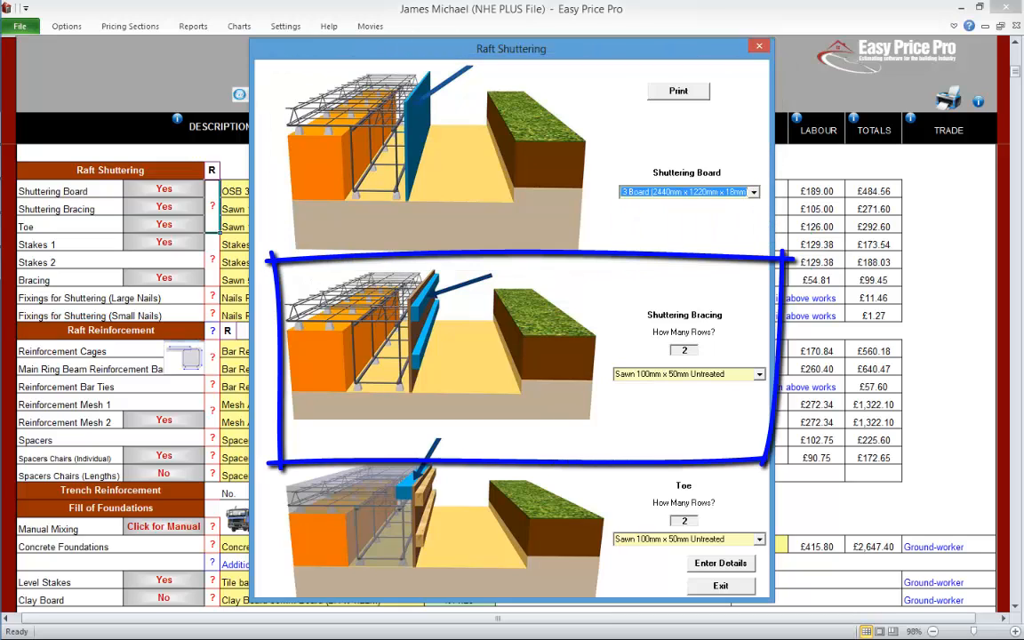
key("Tab")
type("3")
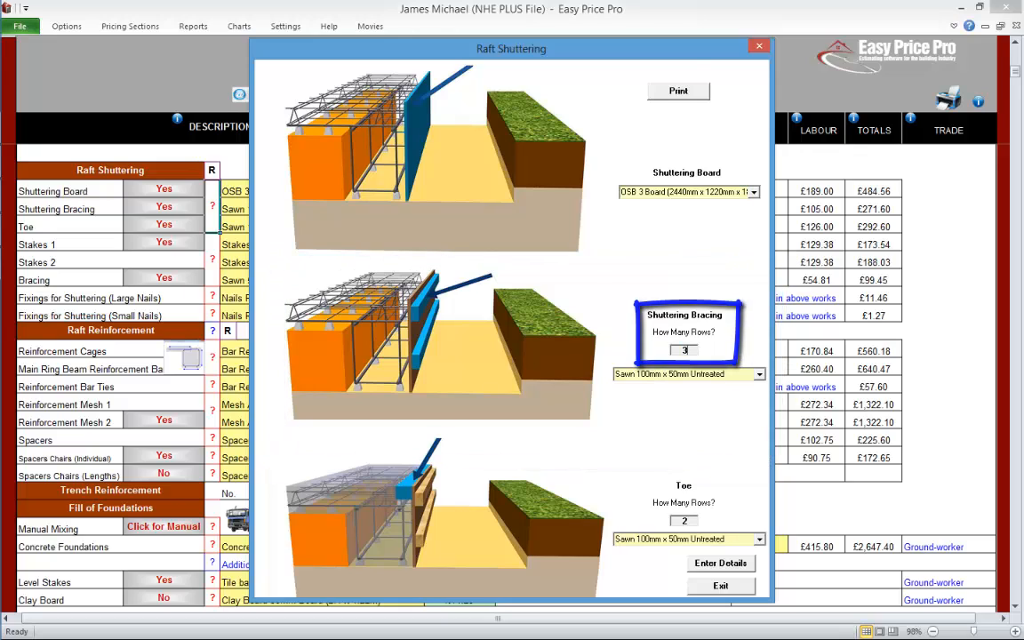
left_click(759, 374)
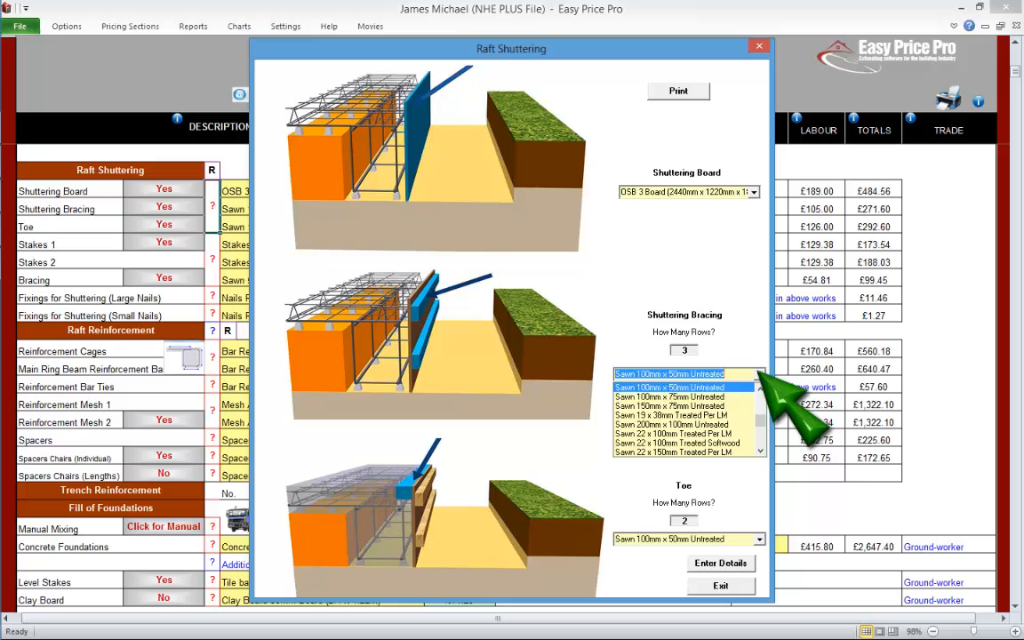
left_click(760, 375)
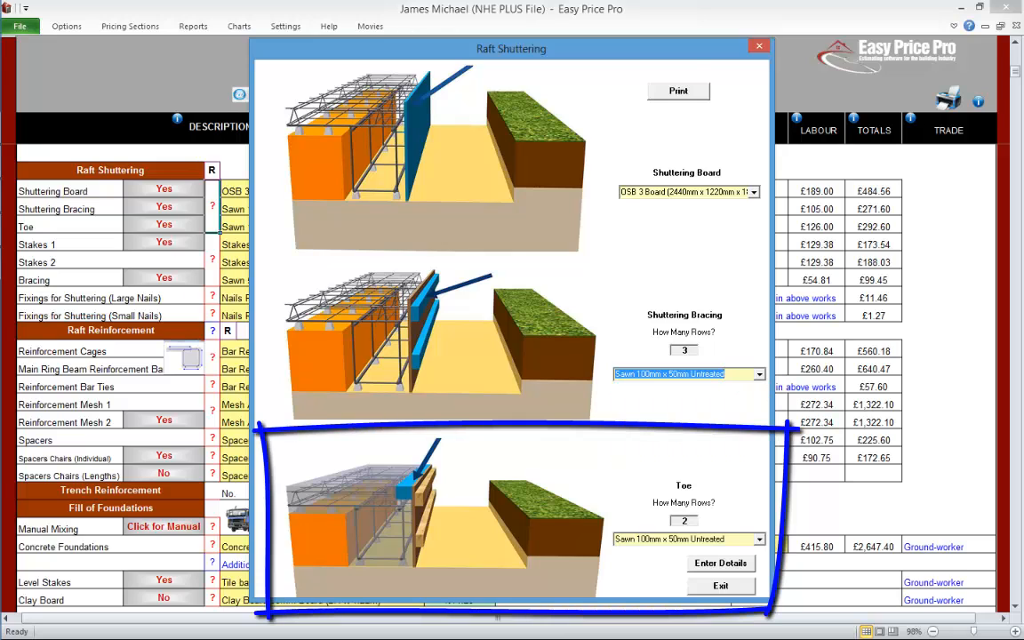
Step: Set the shuttering toe to 3 rows of Sawn 100mm x 75mm Untreated and apply the shuttering details to the pricing sheet
key("Tab")
type("3")
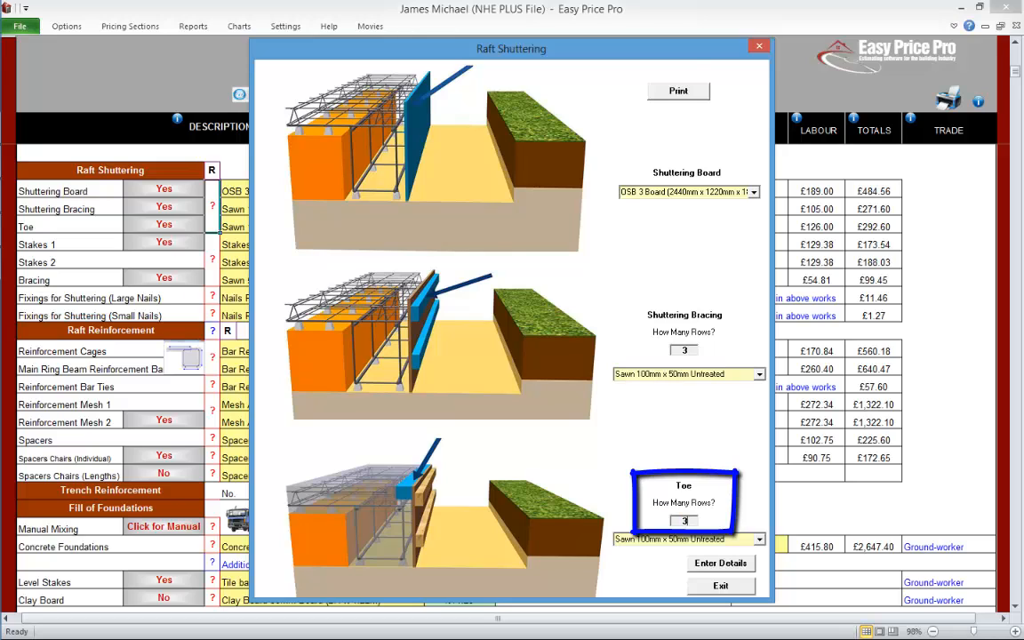
left_click(760, 539)
left_click(727, 561)
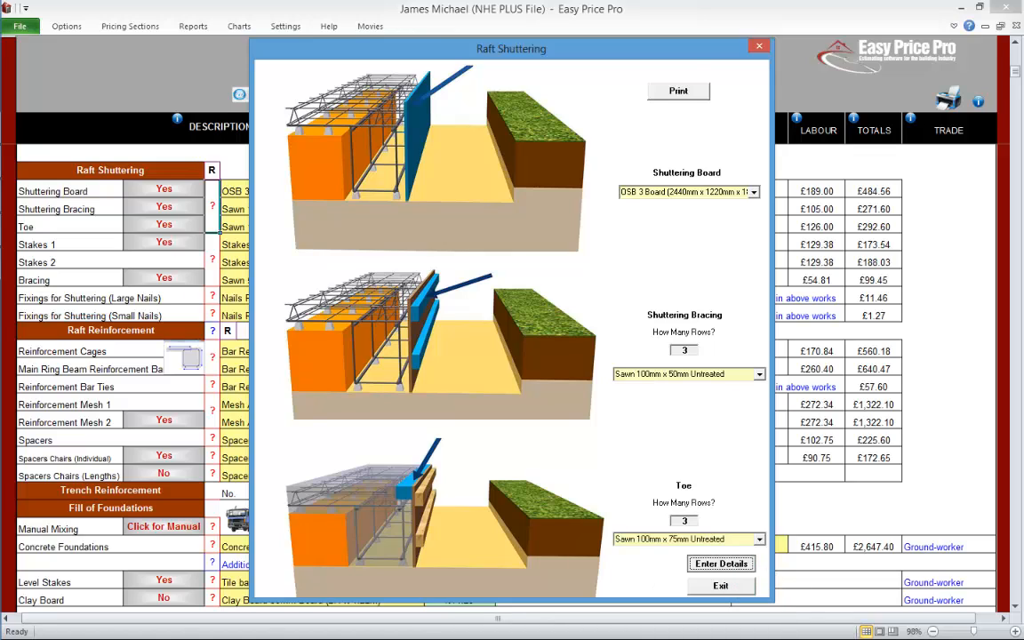
left_click(725, 563)
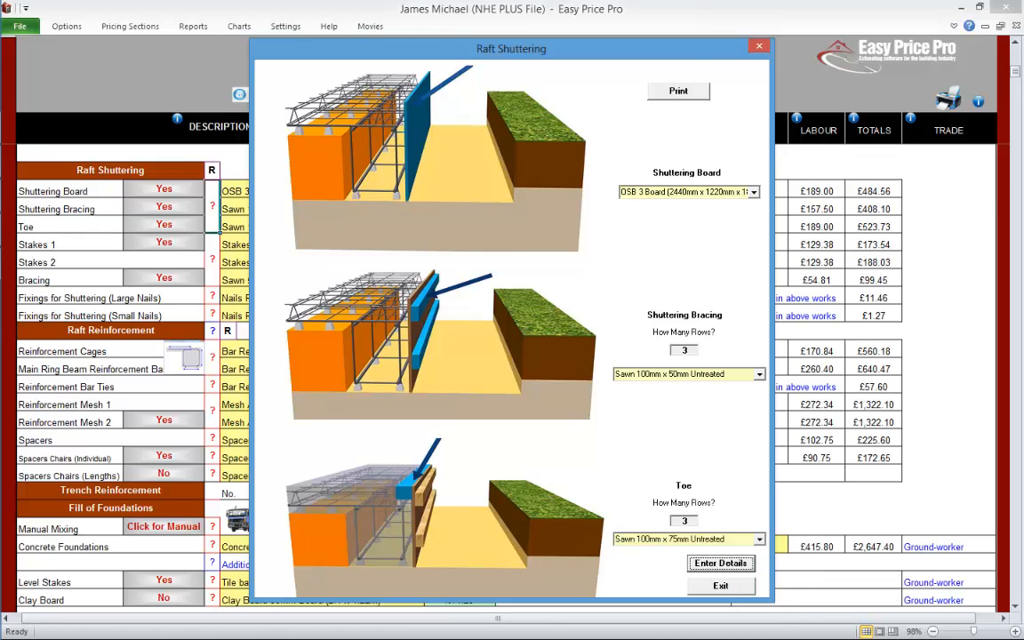
left_click(725, 562)
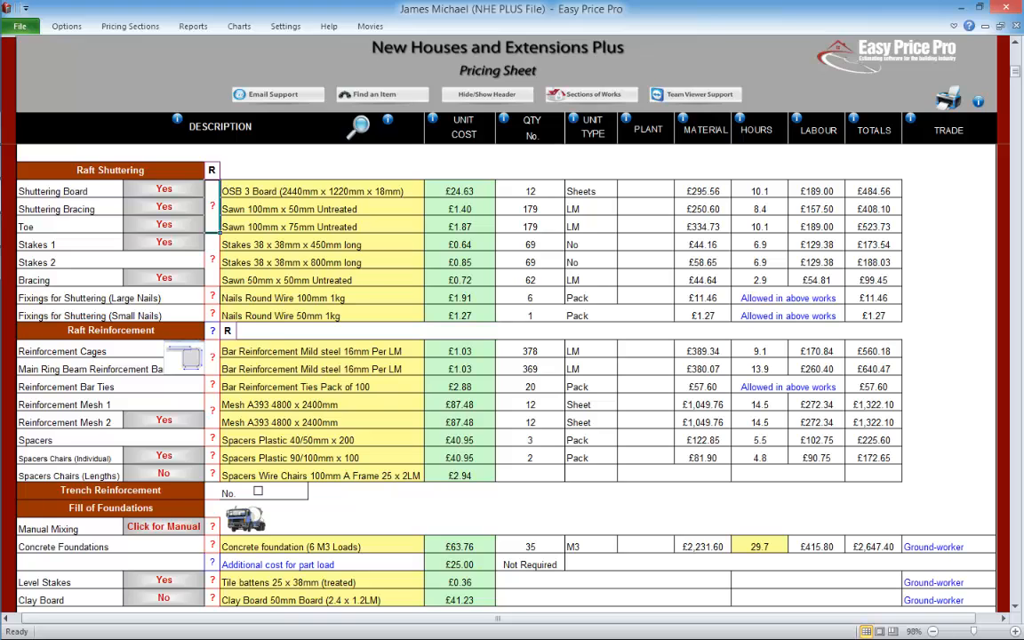
Step: Choose Stakes 38 x 50mm x 800mm long as stake 1 in the raft shuttering's bracing and stakes details
left_click(211, 259)
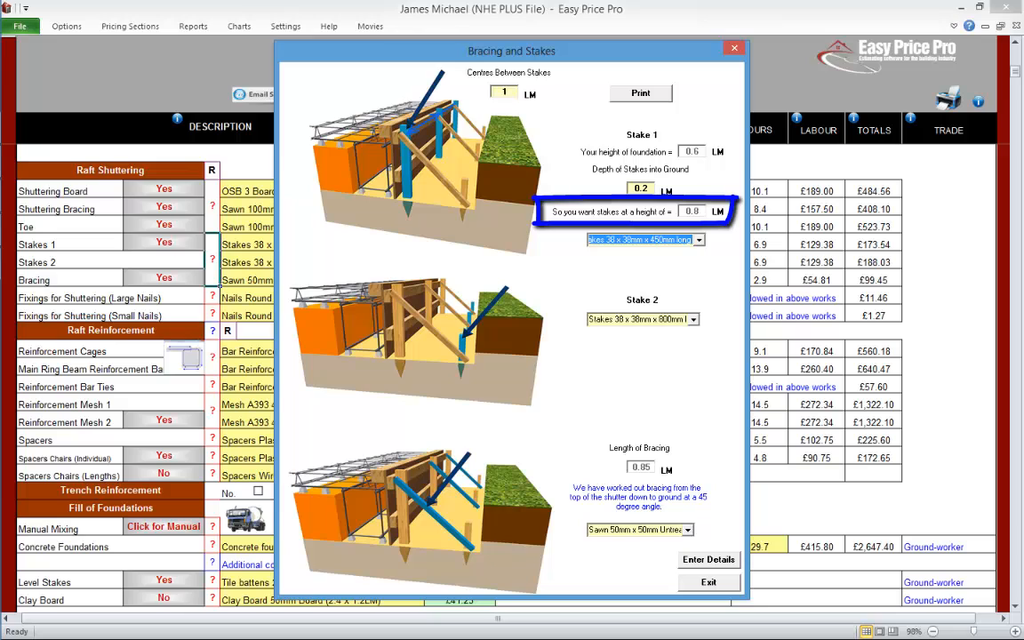
left_click(699, 240)
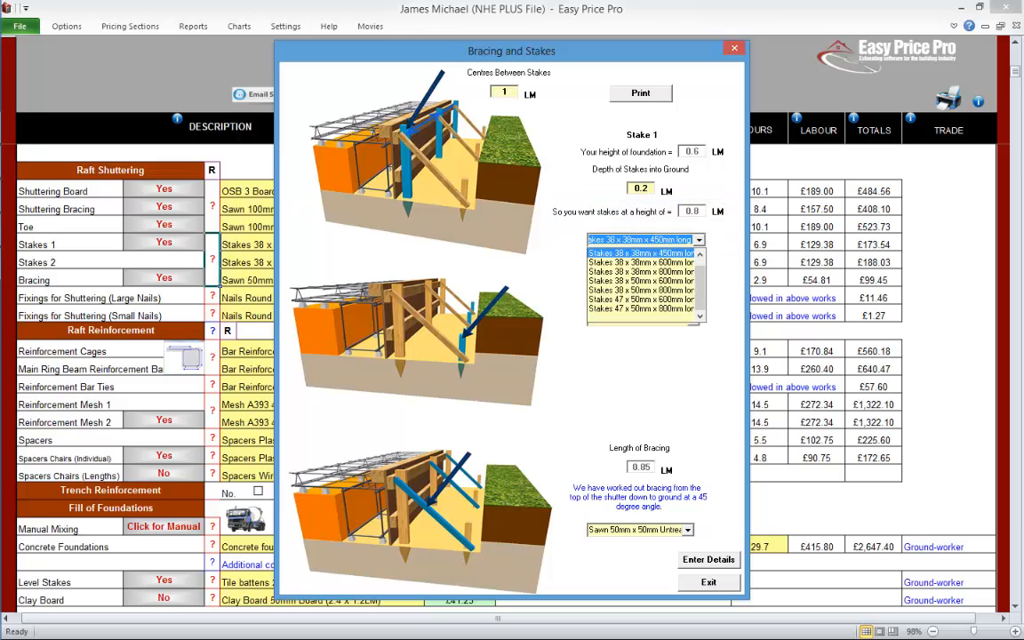
left_click(658, 291)
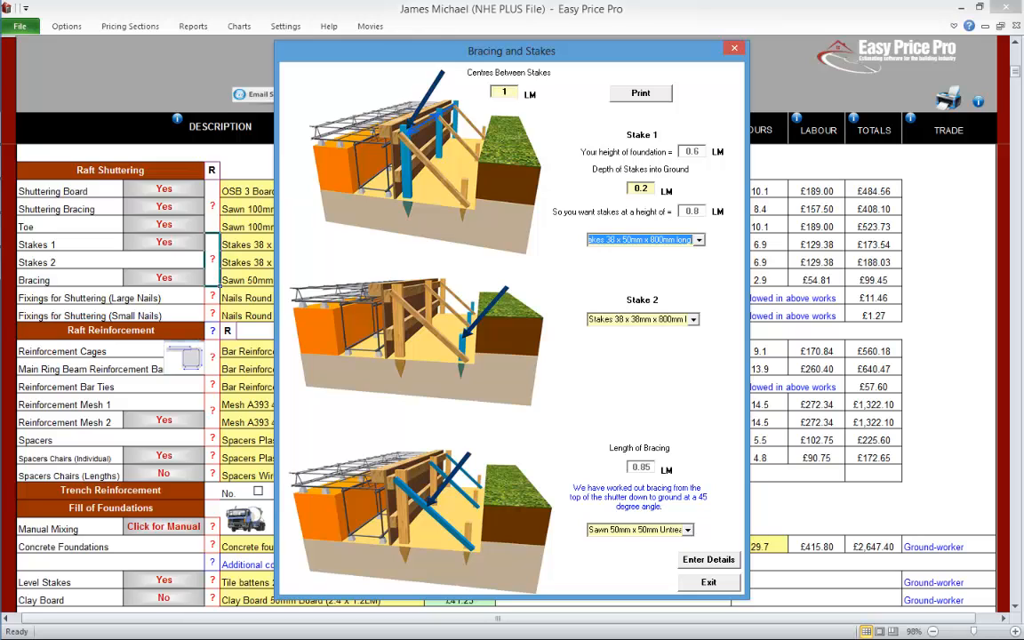
Step: Choose Stakes 38 x 38mm x 450mm long as stake 2 and apply the bracing and stakes details to the pricing sheet
left_click(693, 320)
left_click(636, 330)
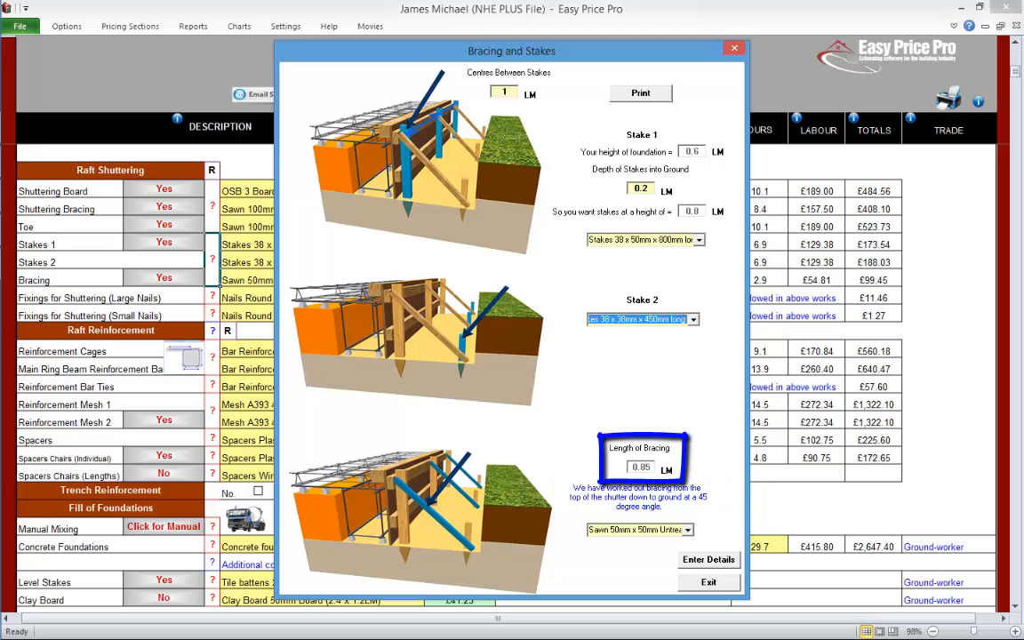
left_click(715, 558)
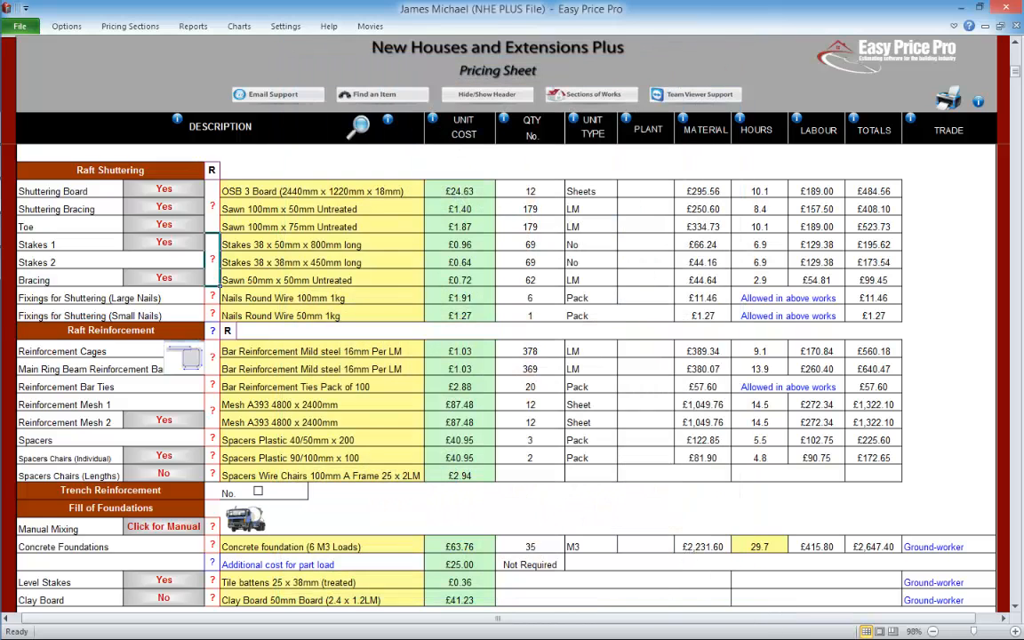
Step: Apply the shuttering's large fixings with 4 nails per strut at 1 LM centres and the small fixings at 1 LM centres
left_click(213, 298)
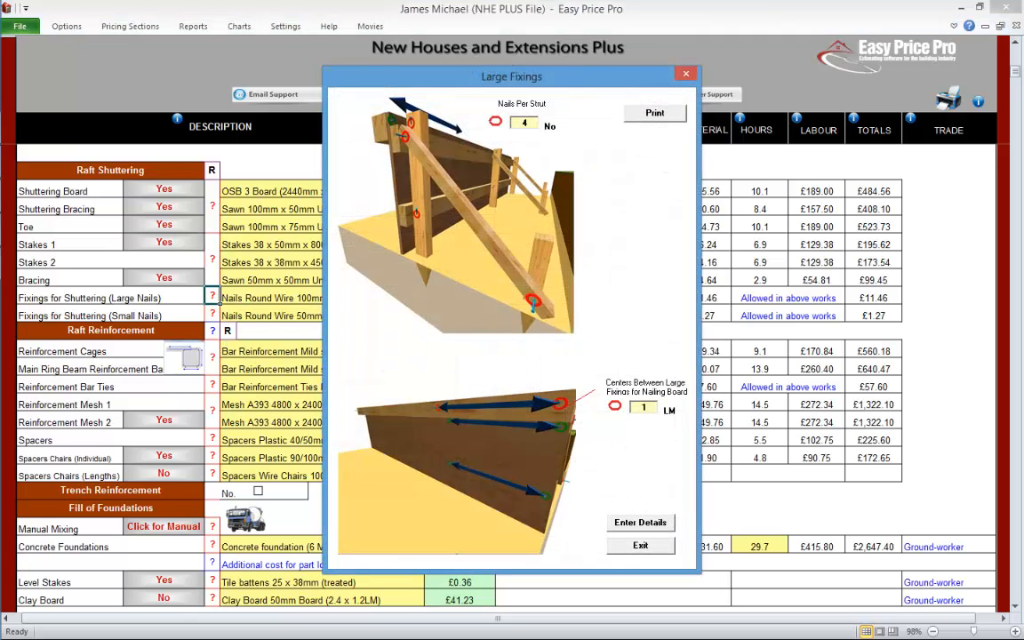
left_click(641, 523)
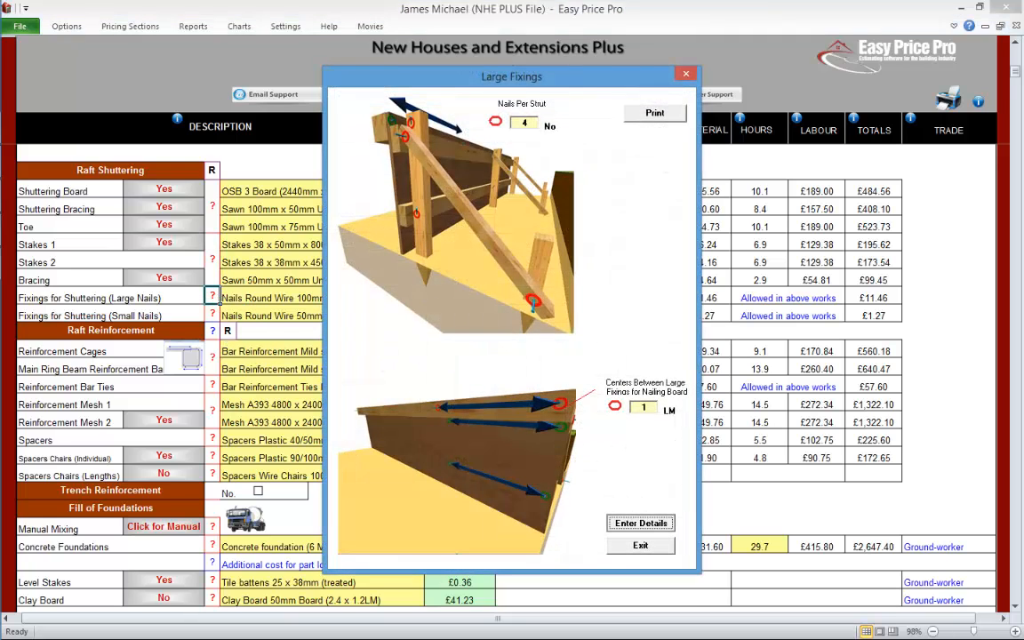
left_click(641, 523)
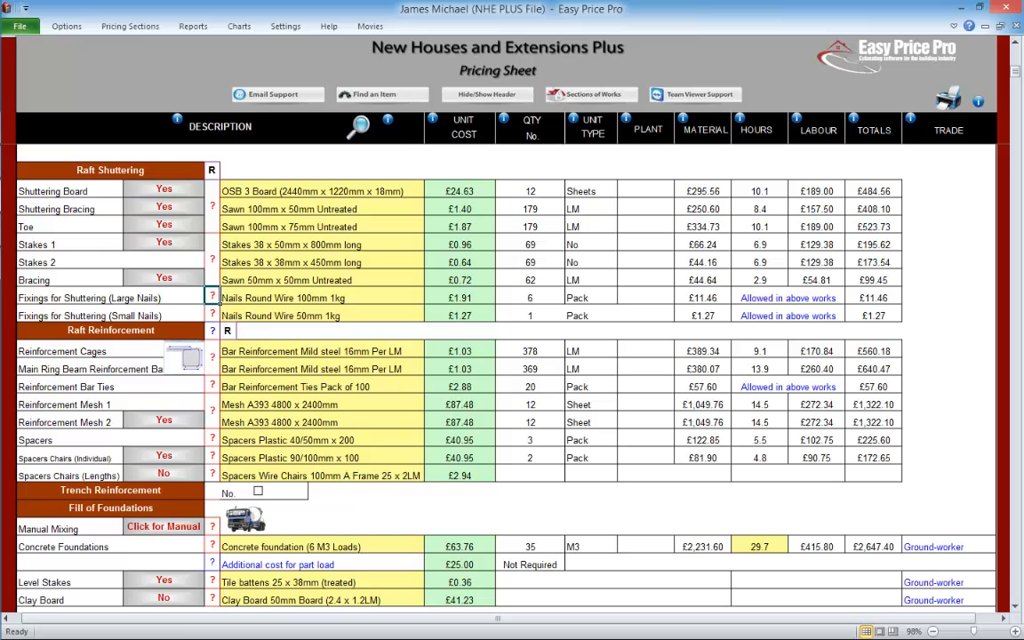
left_click(212, 315)
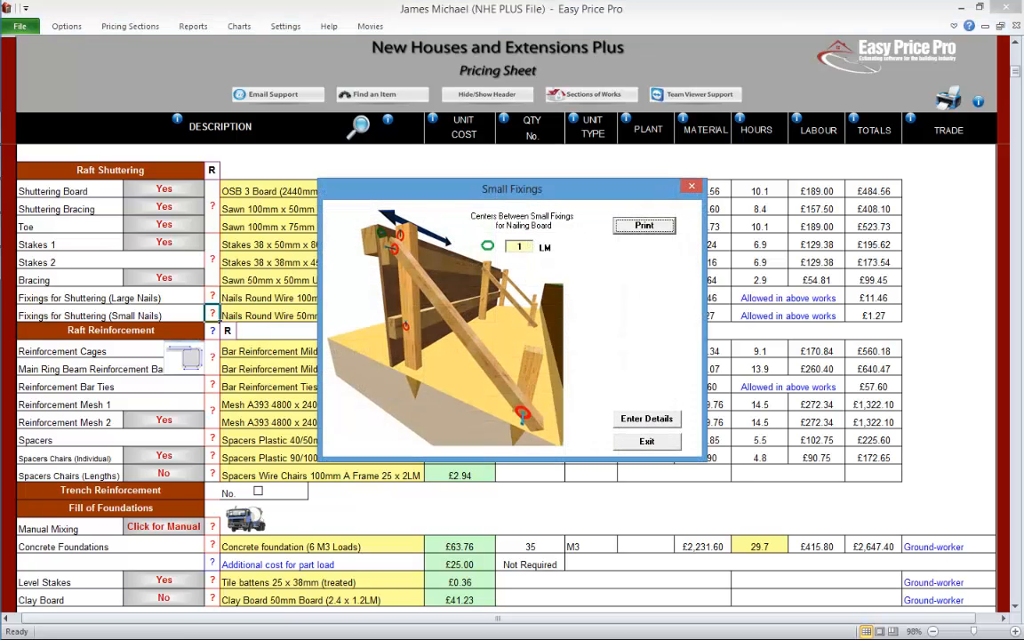
left_click(646, 419)
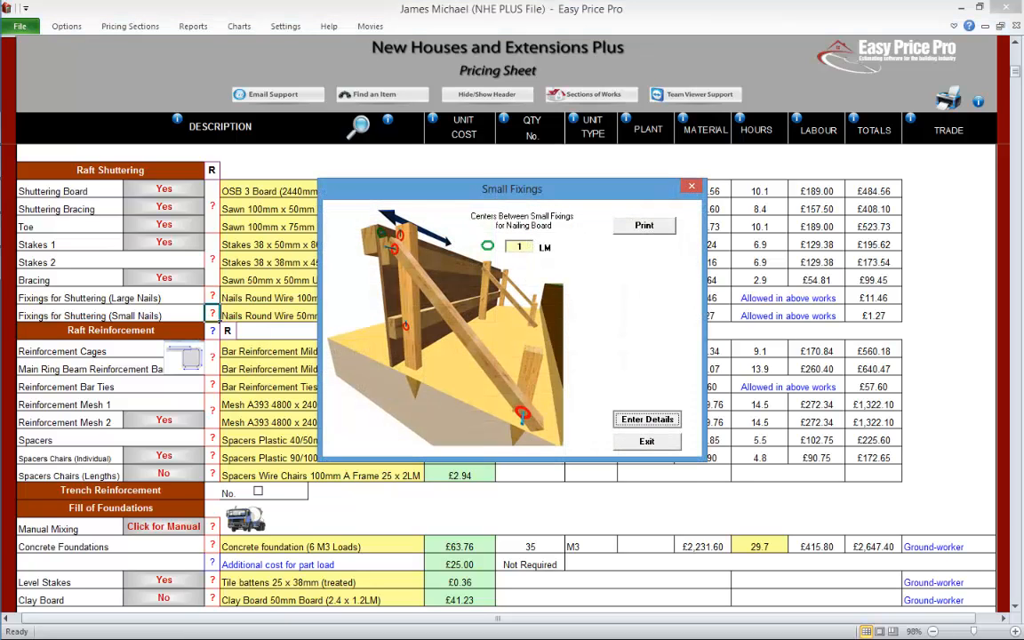
Step: Choose Bar Reinforcement High Tensile Steel T12 6LM for the raft's reinforcement cages
scroll(505, 378, "down", 4)
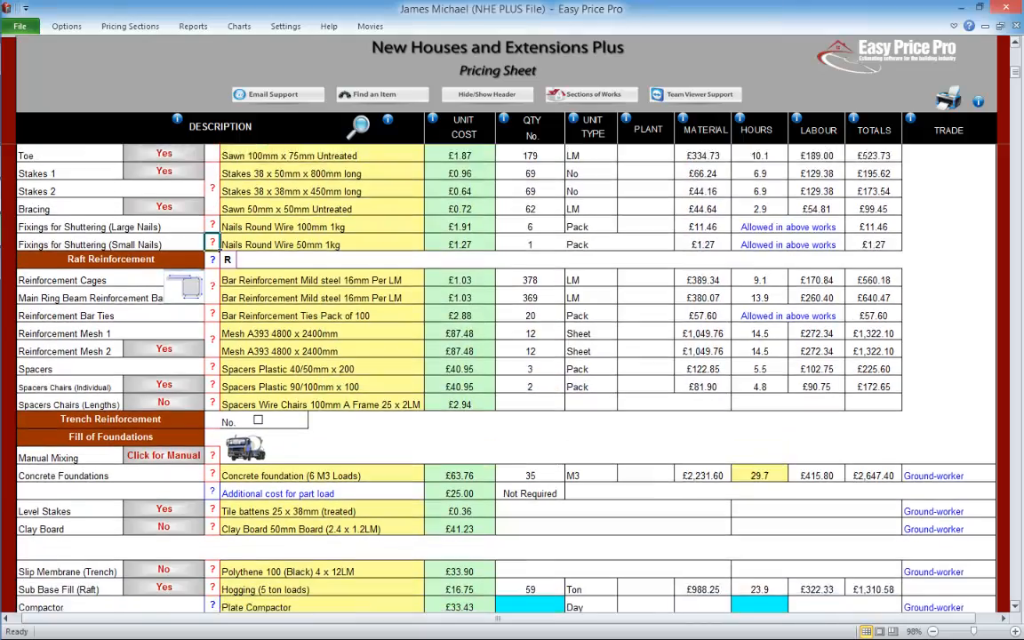
scroll(505, 378, "down", 1)
left_click(185, 269)
left_click(703, 399)
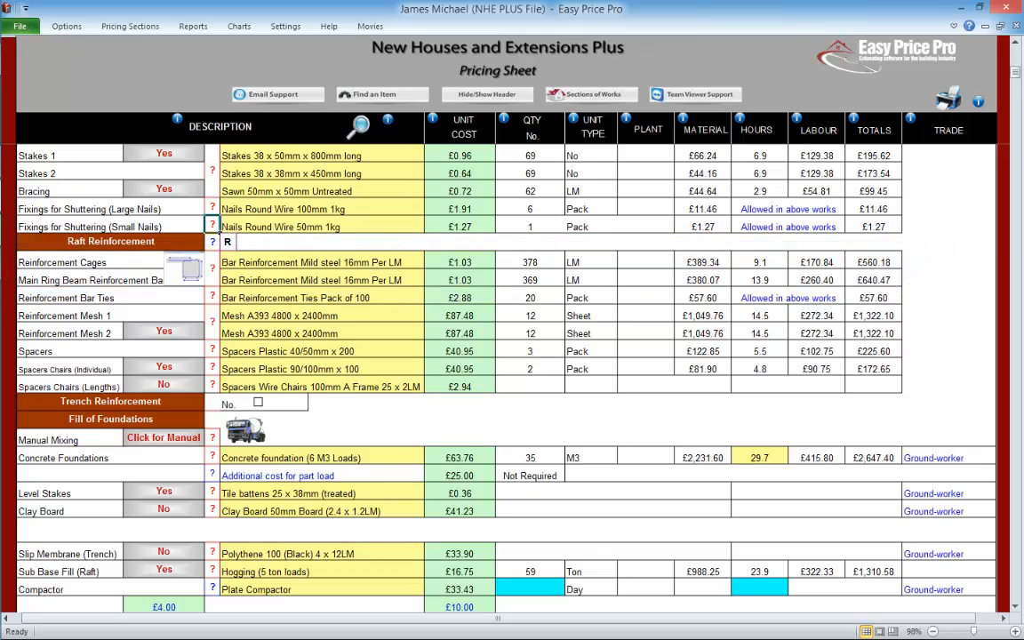
left_click(430, 260)
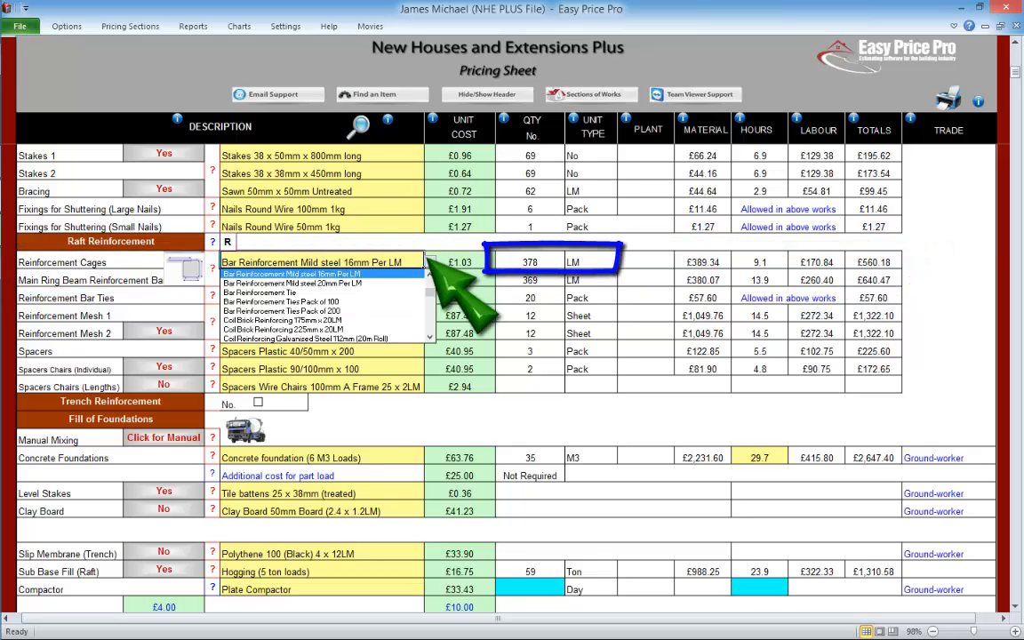
key("Up")
key("Up")
key("Up")
key("Up")
key("Up")
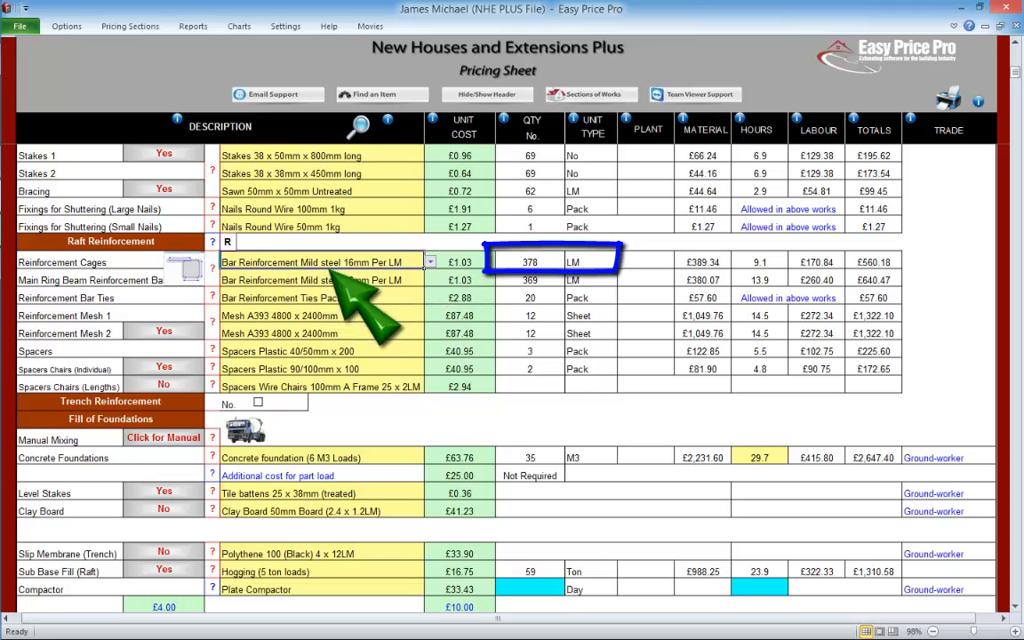
key("Return")
Step: Set the main ring beam reinforcement bar to Bar Reinforcement High Tensile Steel T12 6LM
left_click(320, 280)
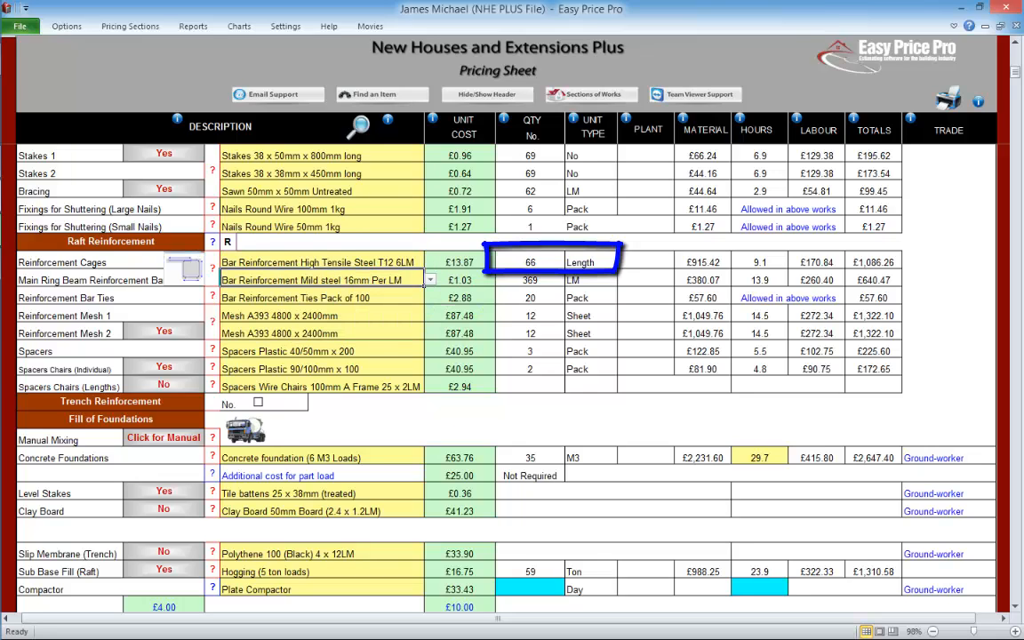
left_click(430, 280)
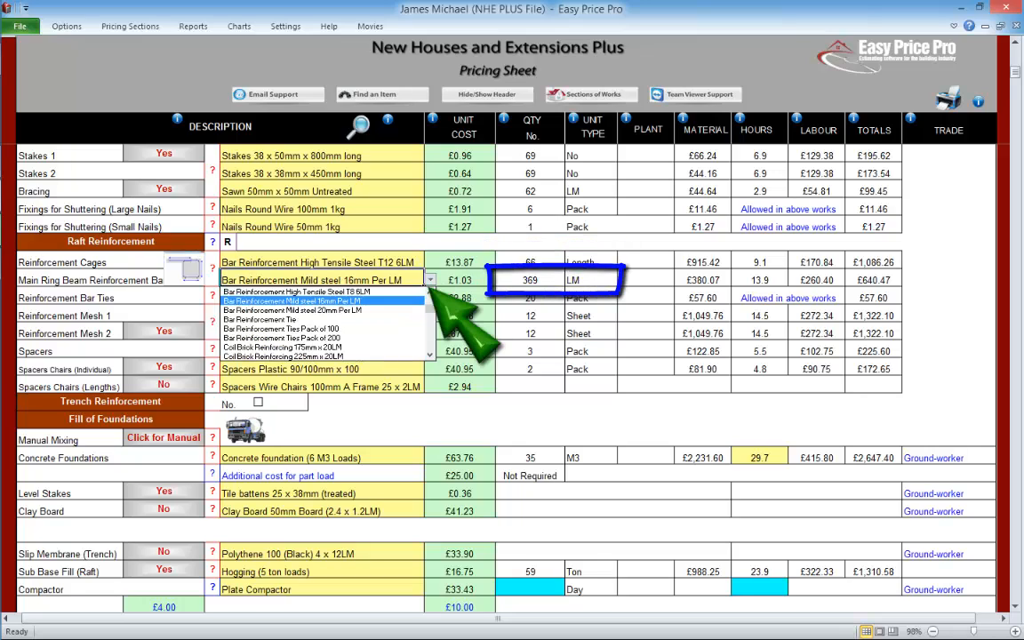
key("Up")
key("Up")
key("Up")
key("Up")
key("Up")
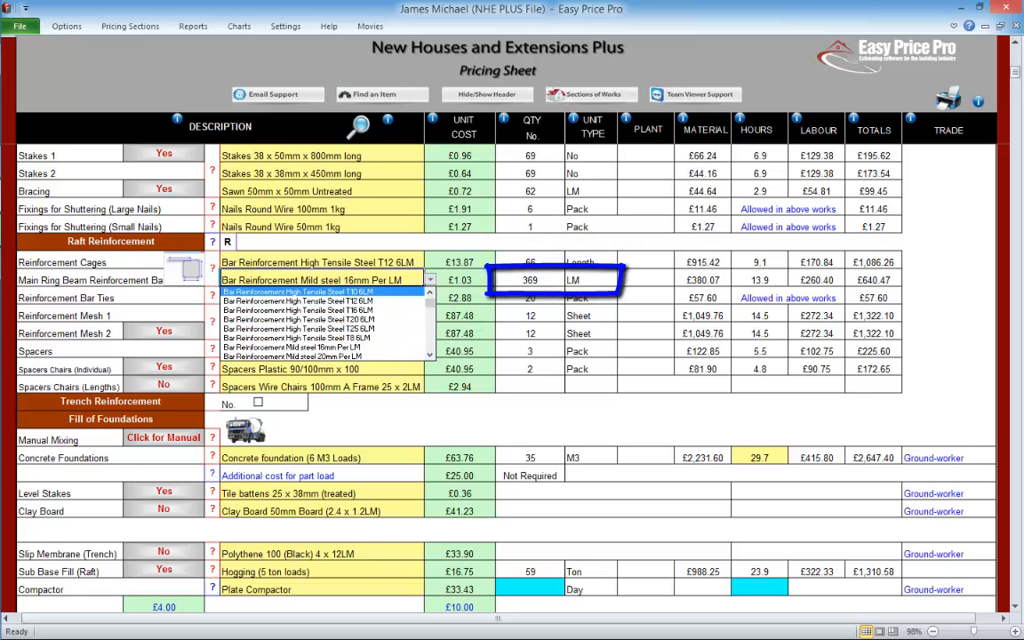
key("Return")
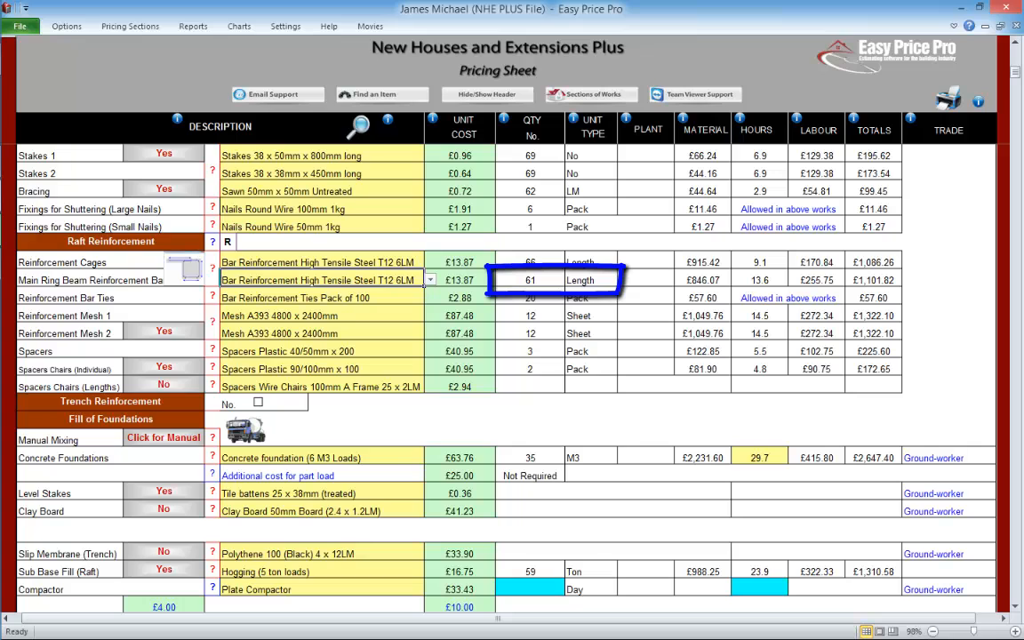
Step: Try a cage overlap of 1.5 LM with a 75 mm concrete cover in the raft reinforcement's cage dimensions
left_click(211, 267)
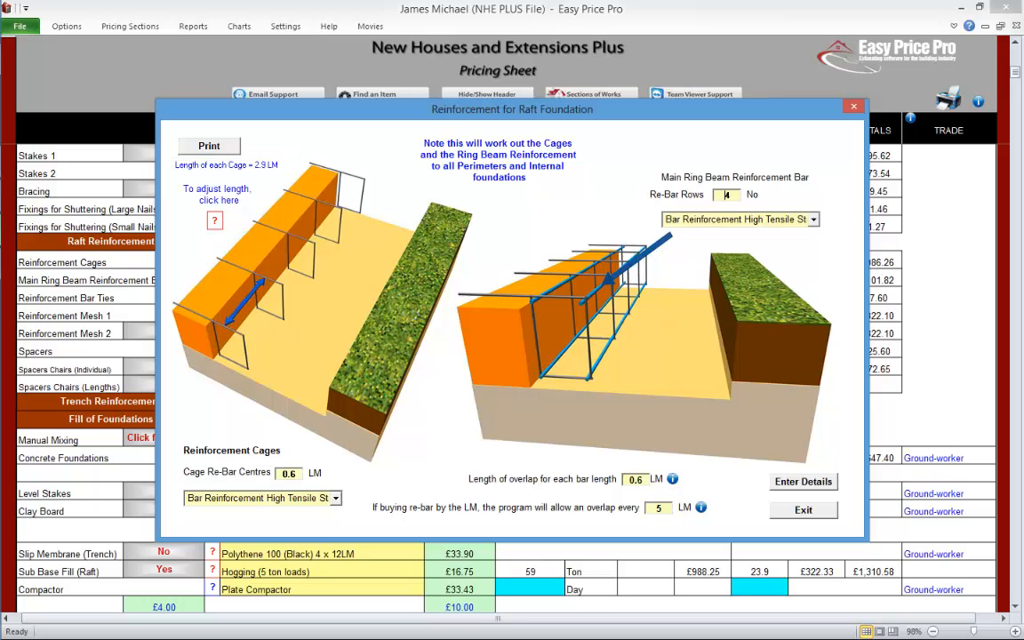
left_click(216, 220)
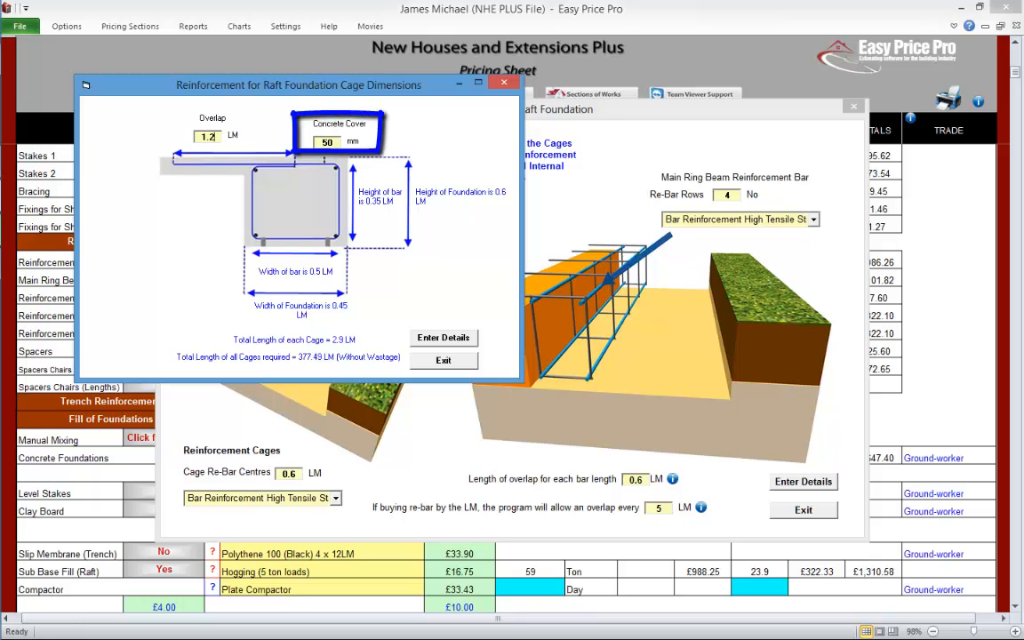
key("BackSpace")
type("5")
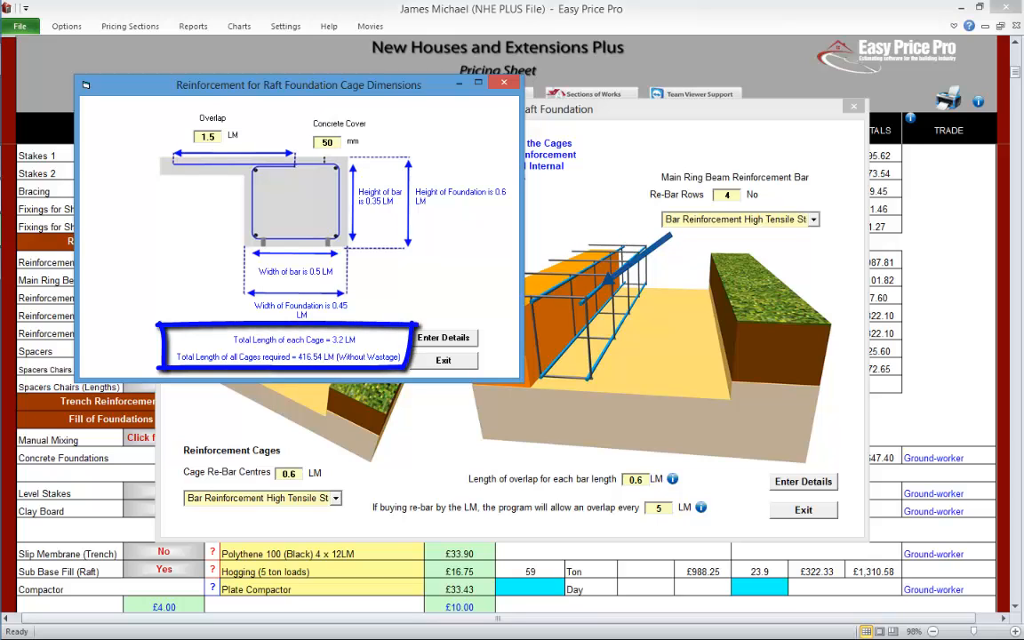
left_click_drag(336, 143, 319, 142)
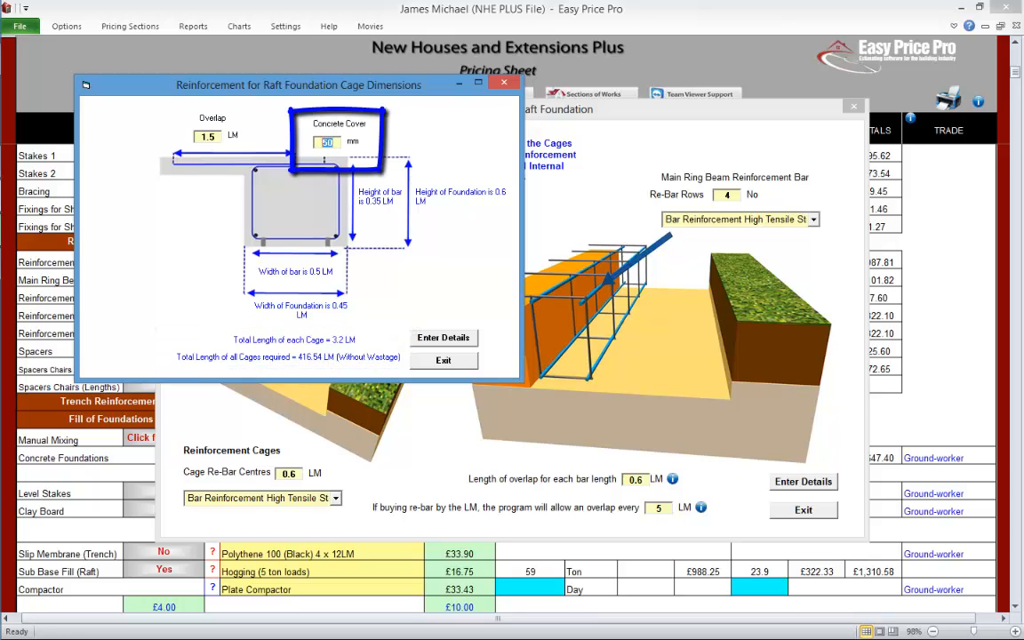
type("75")
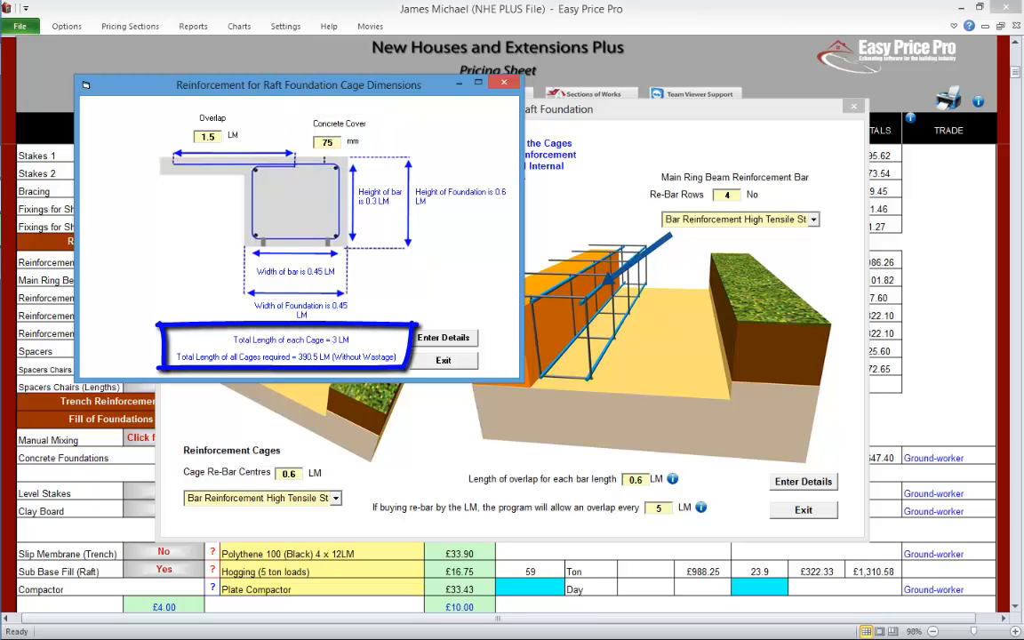
Step: Set the cage overlap to 1.2 LM, apply the cage dimensions and close the raft reinforcement details
left_click(214, 137)
key("BackSpace")
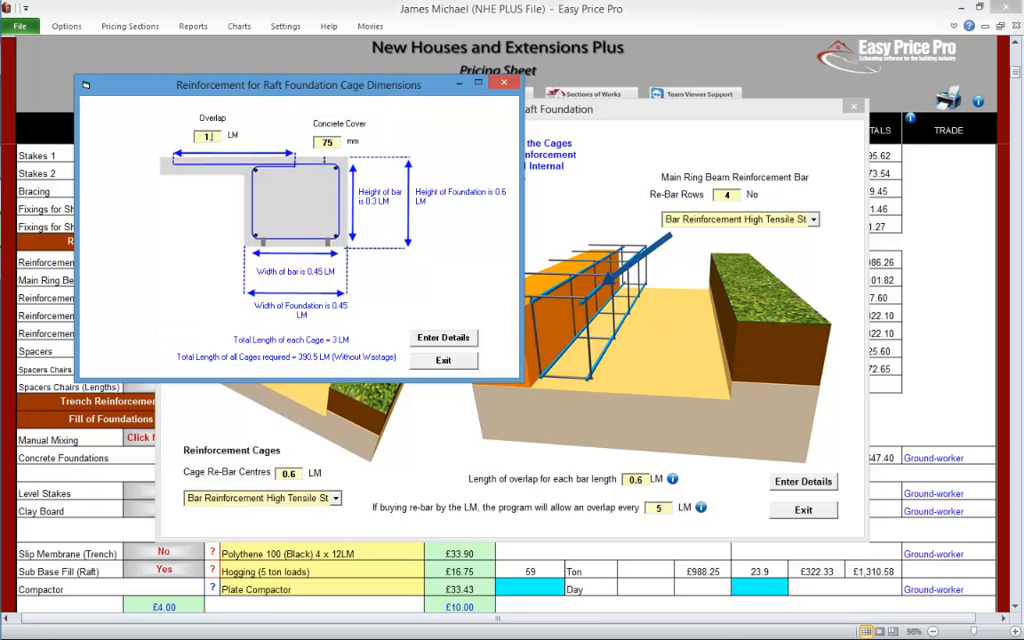
type("2")
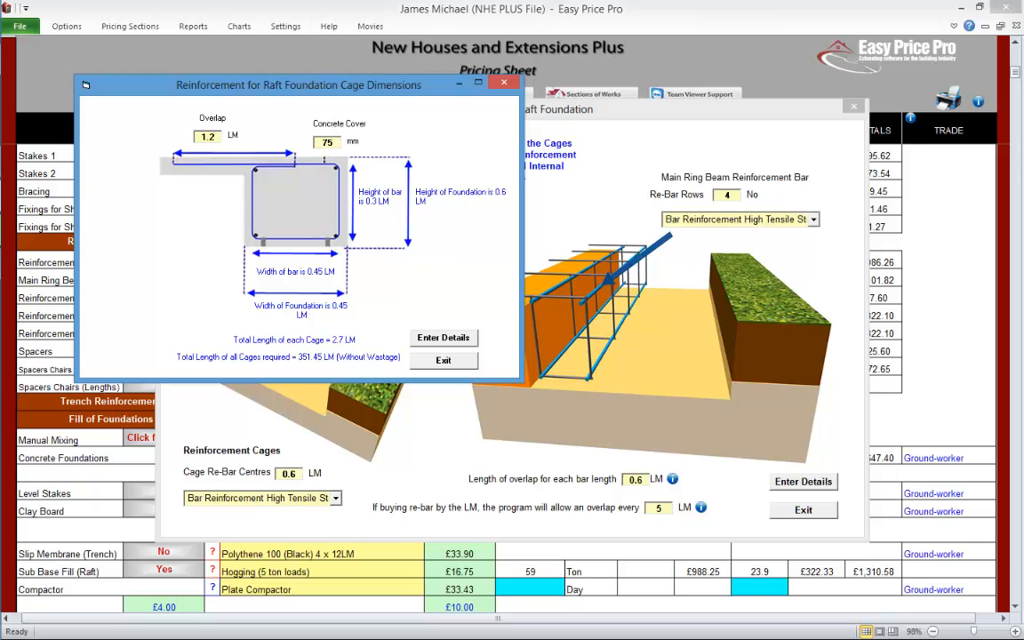
left_click(445, 339)
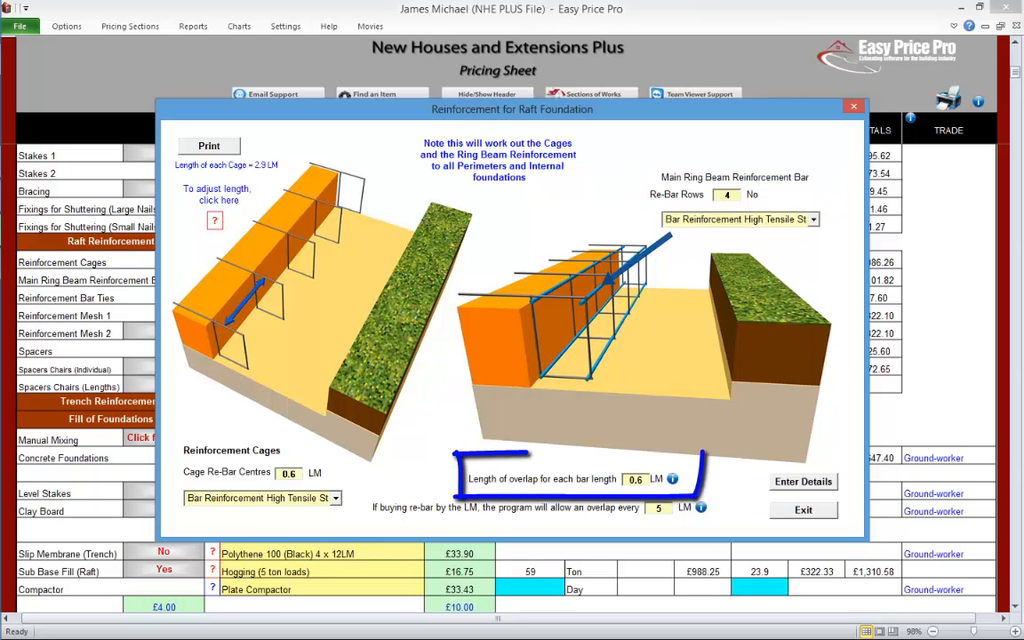
left_click(803, 510)
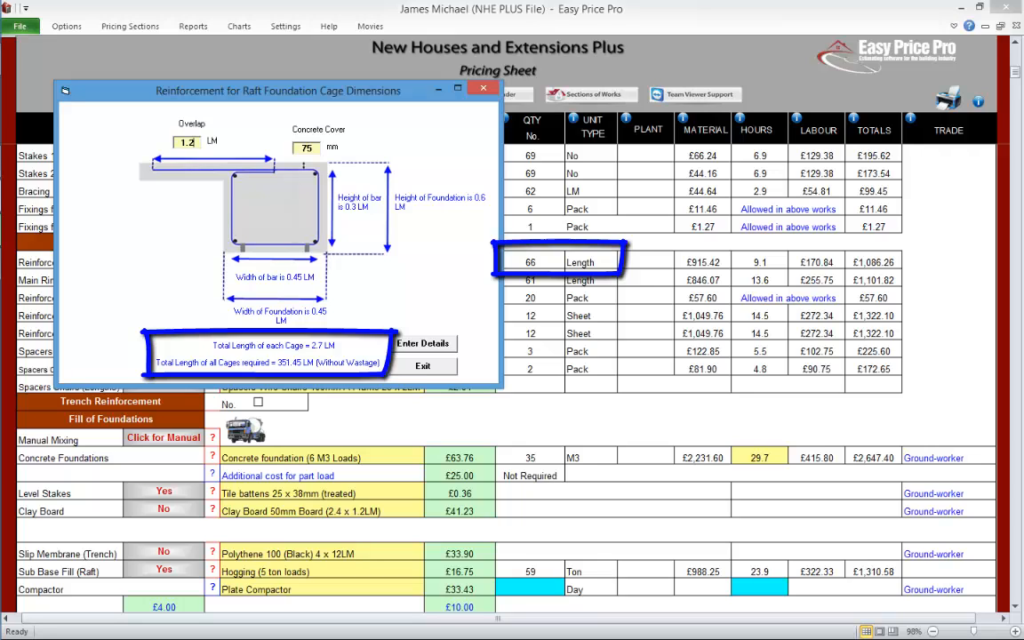
Step: Set the cage overlap to 1.5 LM and the concrete cover to 50 mm, and apply the cage dimensions
key("BackSpace")
type("5")
key("Tab")
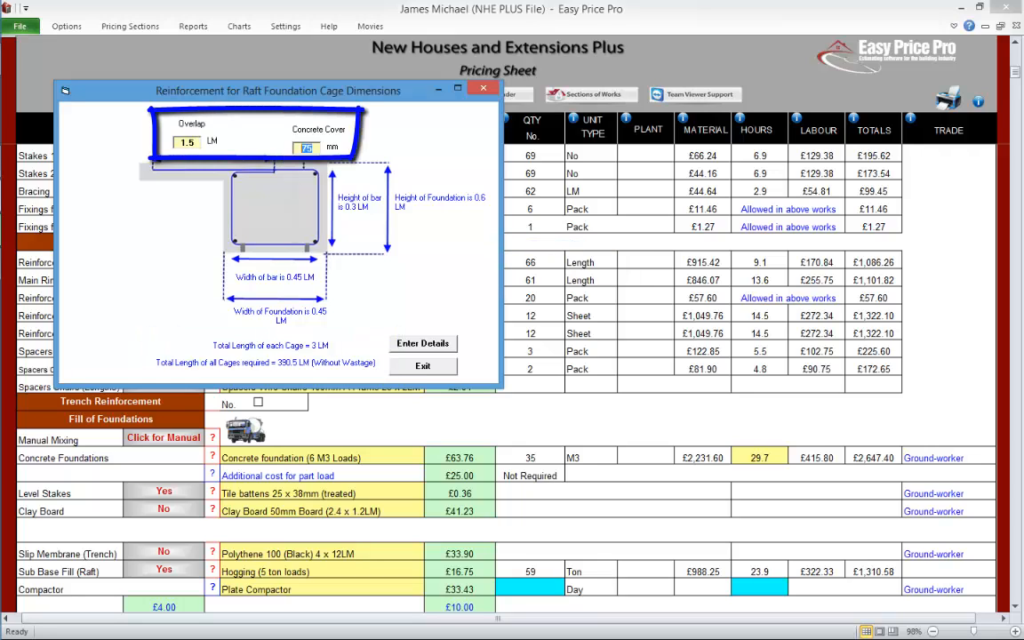
type("50")
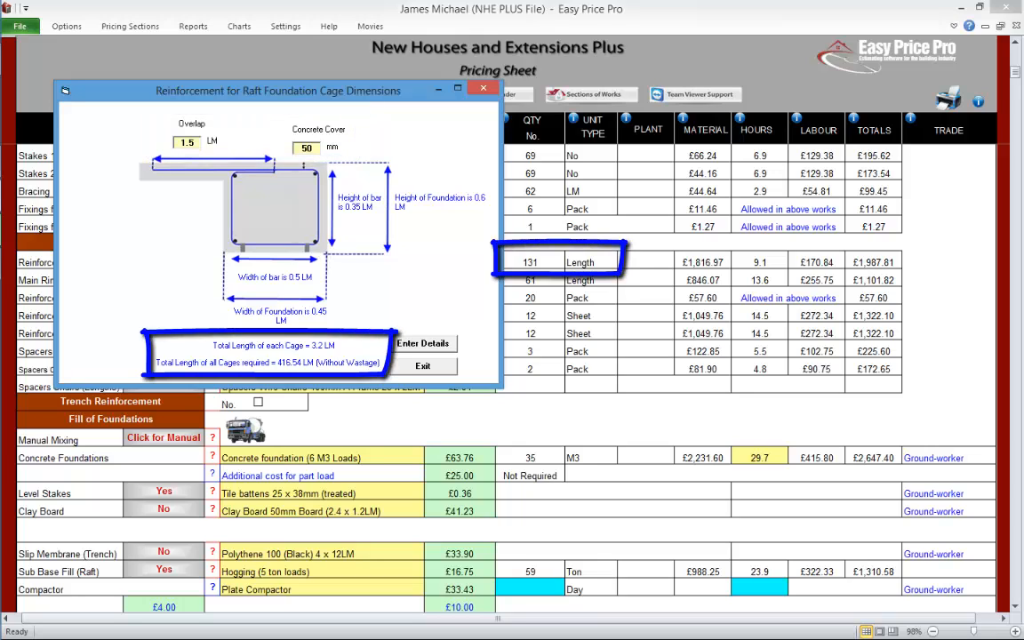
left_click(424, 344)
Step: Read how the ring beam bar overlap is calculated and apply the raft reinforcement details to the pricing sheet
left_click(186, 268)
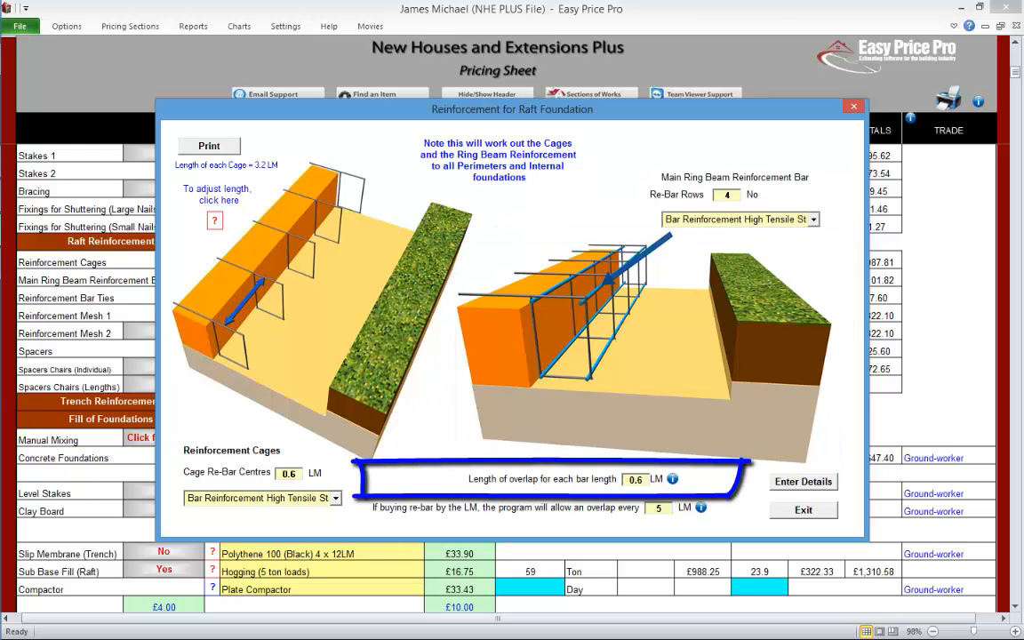
left_click(673, 479)
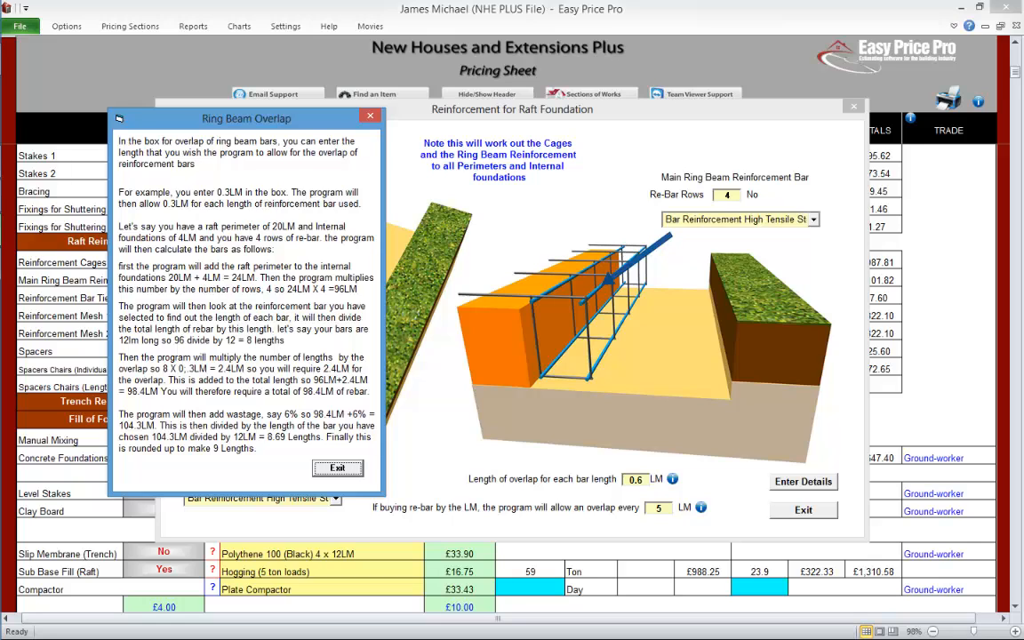
left_click(338, 468)
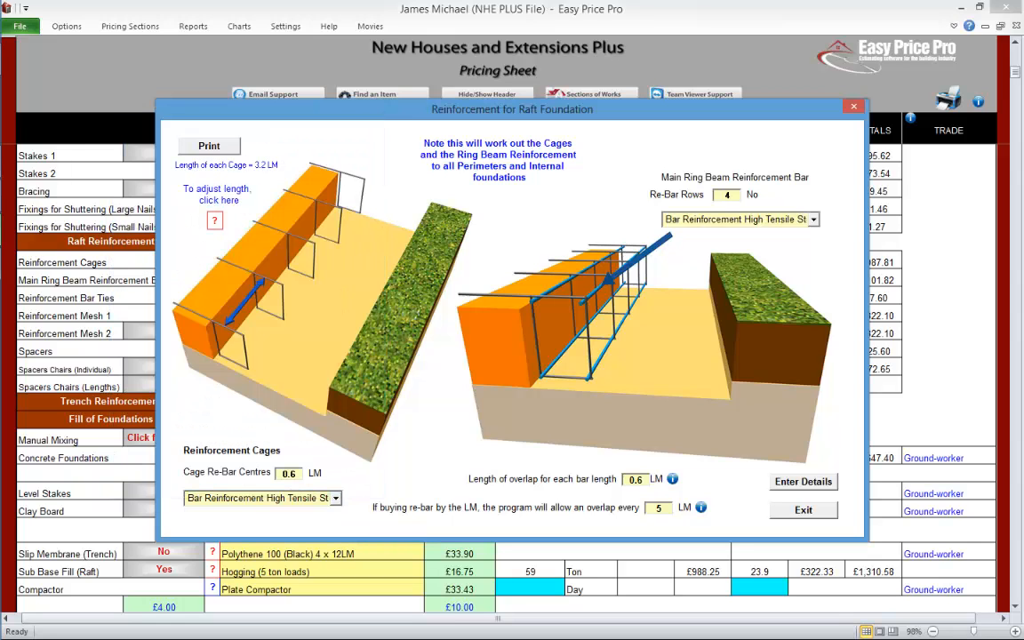
left_click(805, 481)
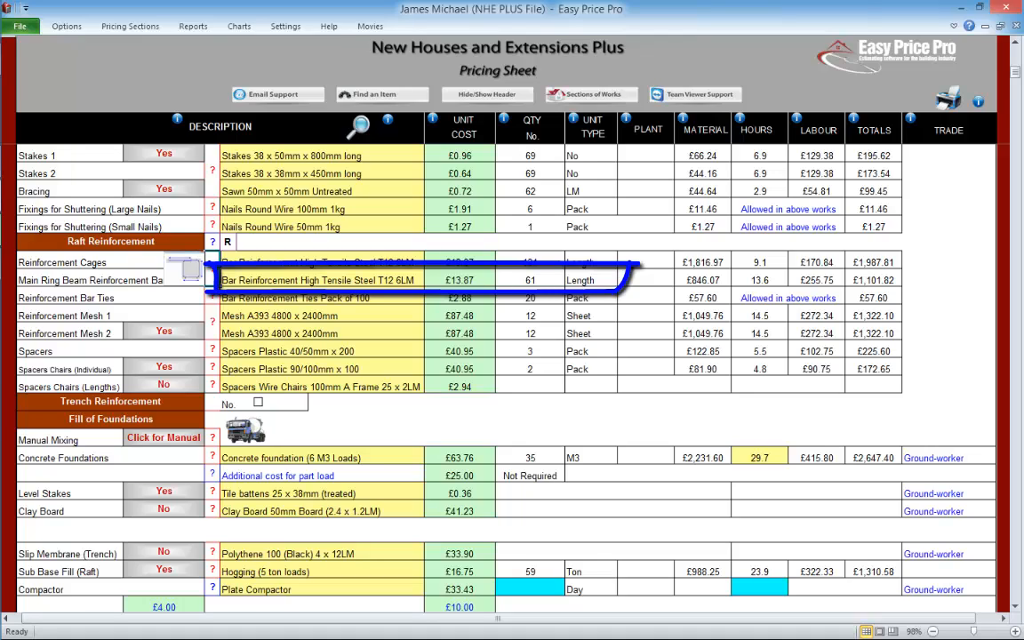
Step: Examine the rebar tie quantities for the cages, top mesh and fixing points, and leave the details without applying them
left_click(213, 295)
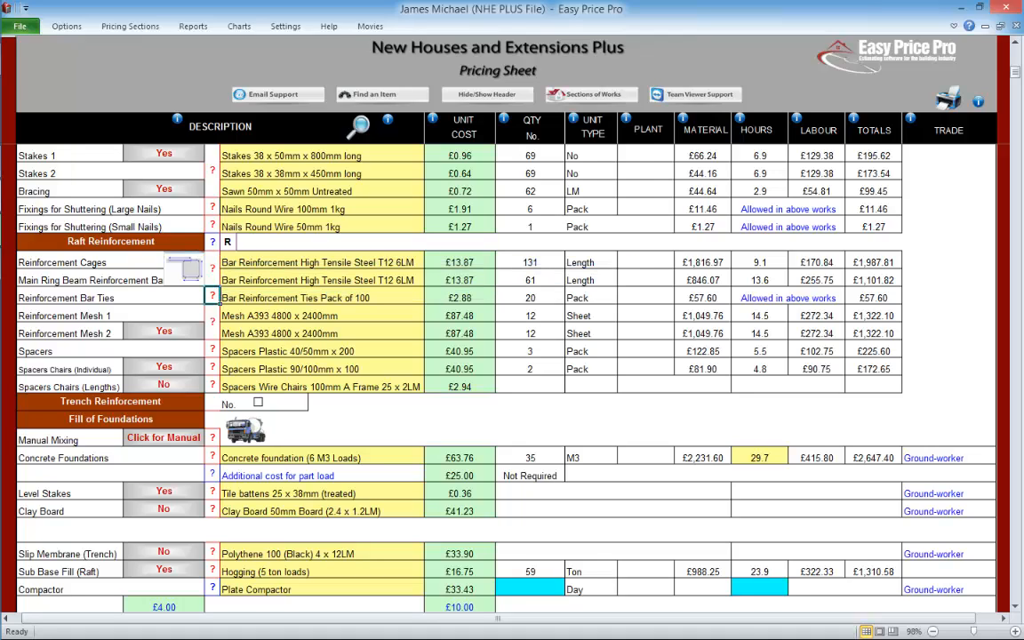
left_click(213, 269)
left_click(213, 295)
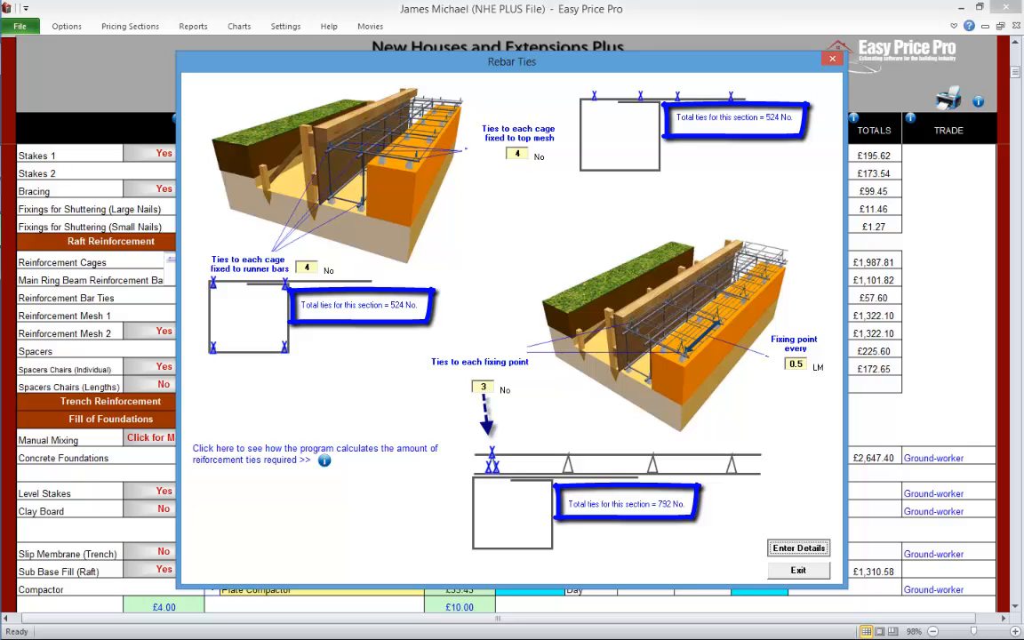
left_click(798, 570)
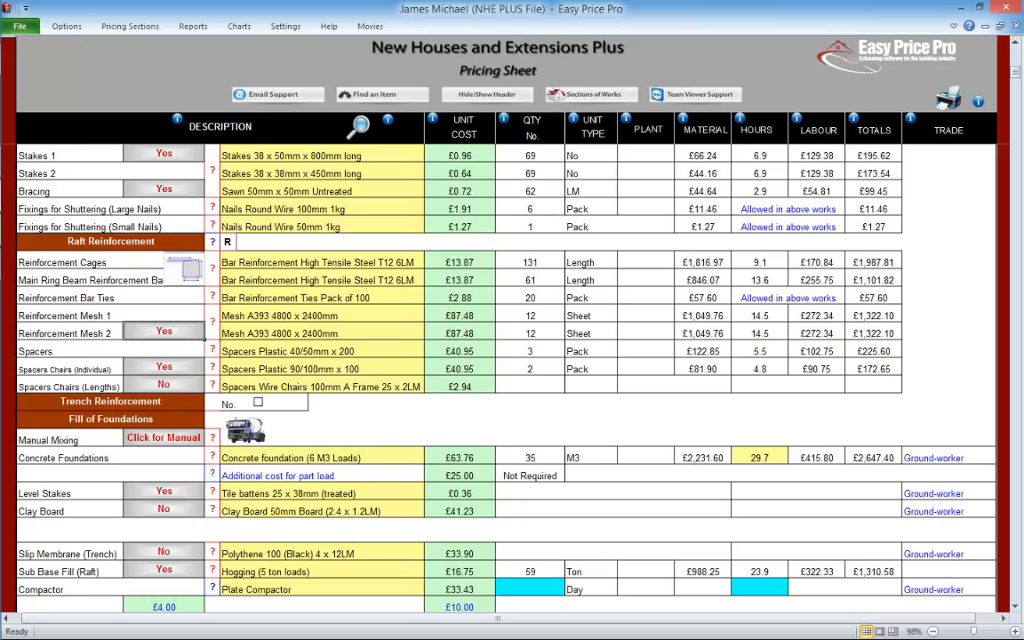
Step: Exclude Reinforcement Mesh 2 from the raft reinforcement and open the spacers details
left_click(164, 331)
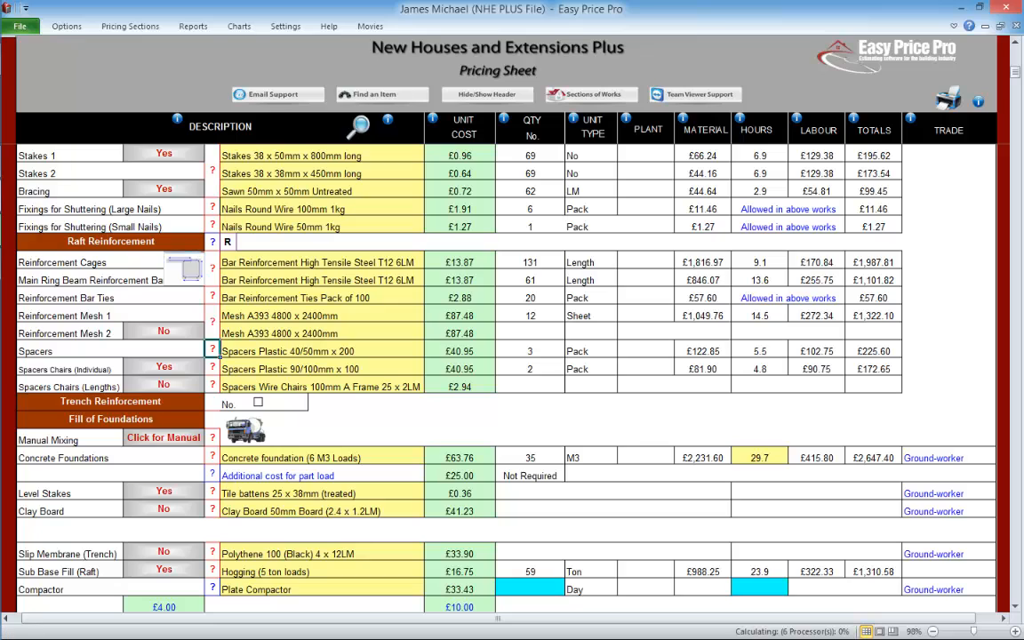
left_click(212, 349)
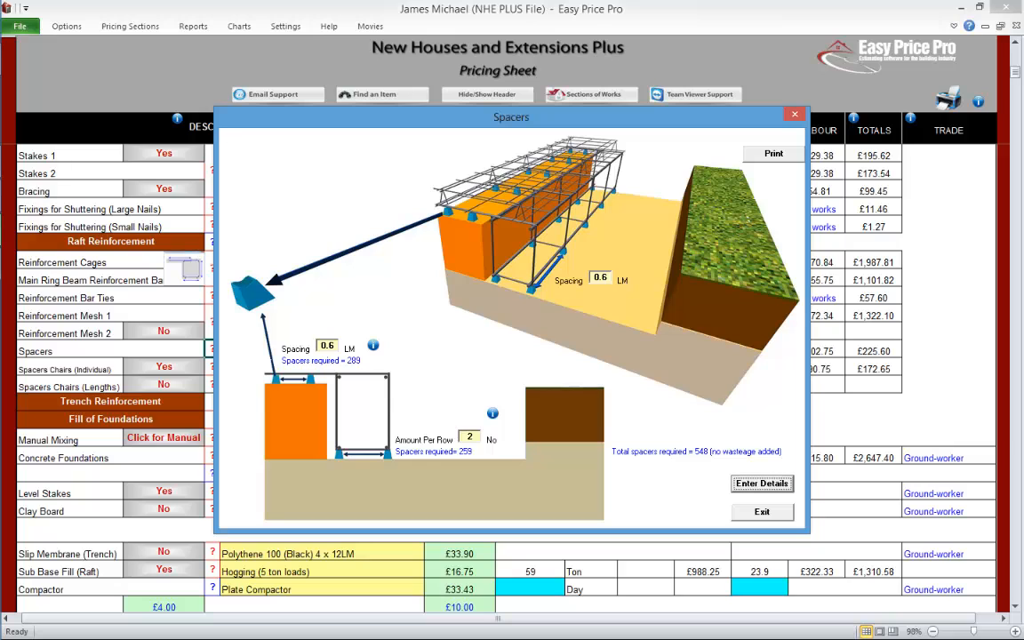
Step: Apply the spacers details at 0.6 LM spacing and the individual spacer chairs details at 1.2 LM spacing to the pricing sheet
left_click(762, 483)
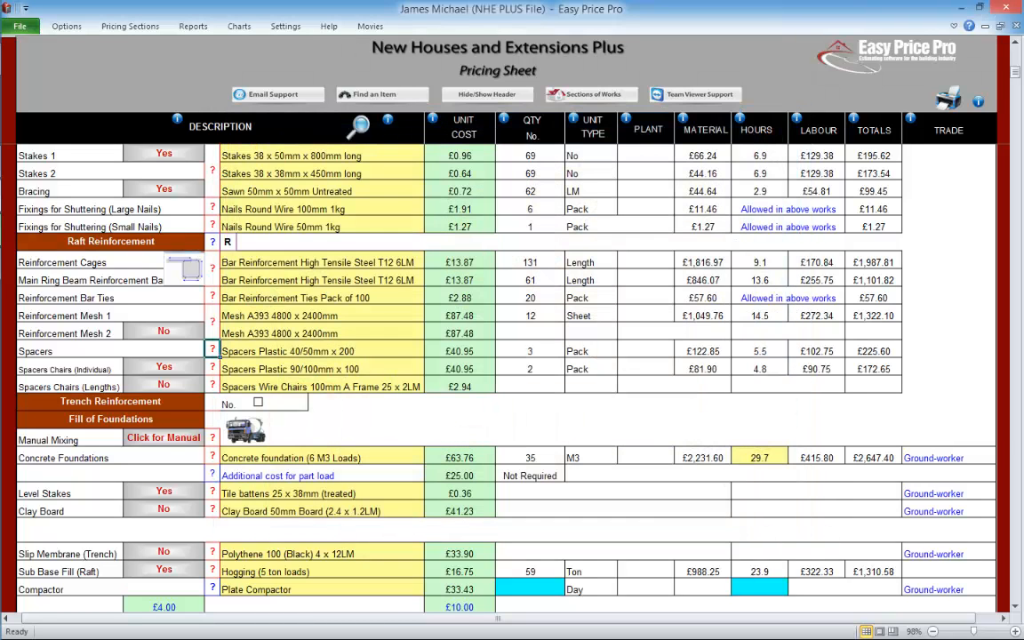
left_click(212, 366)
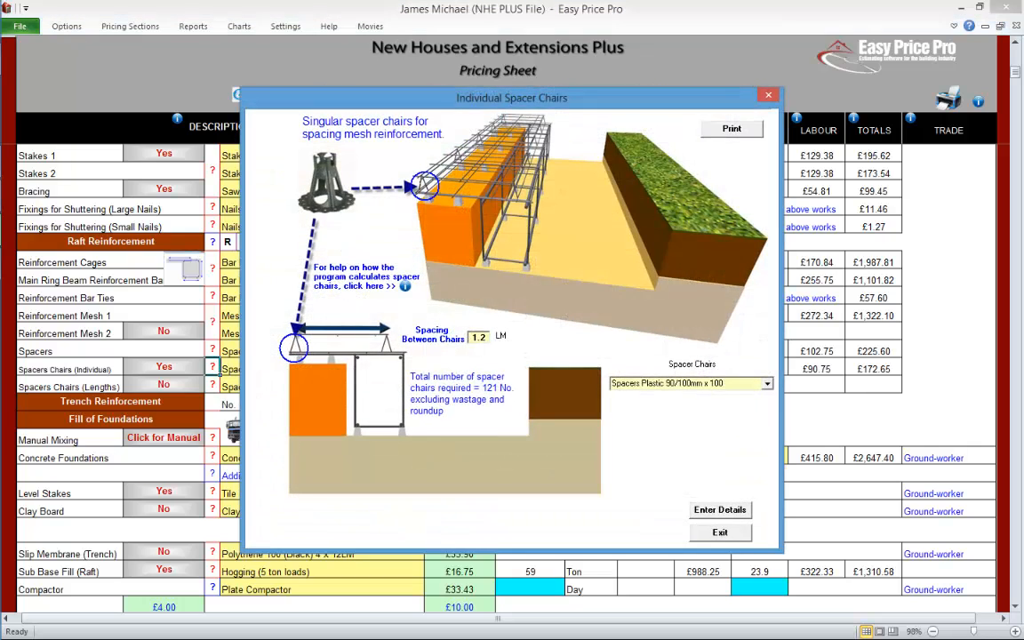
left_click(721, 510)
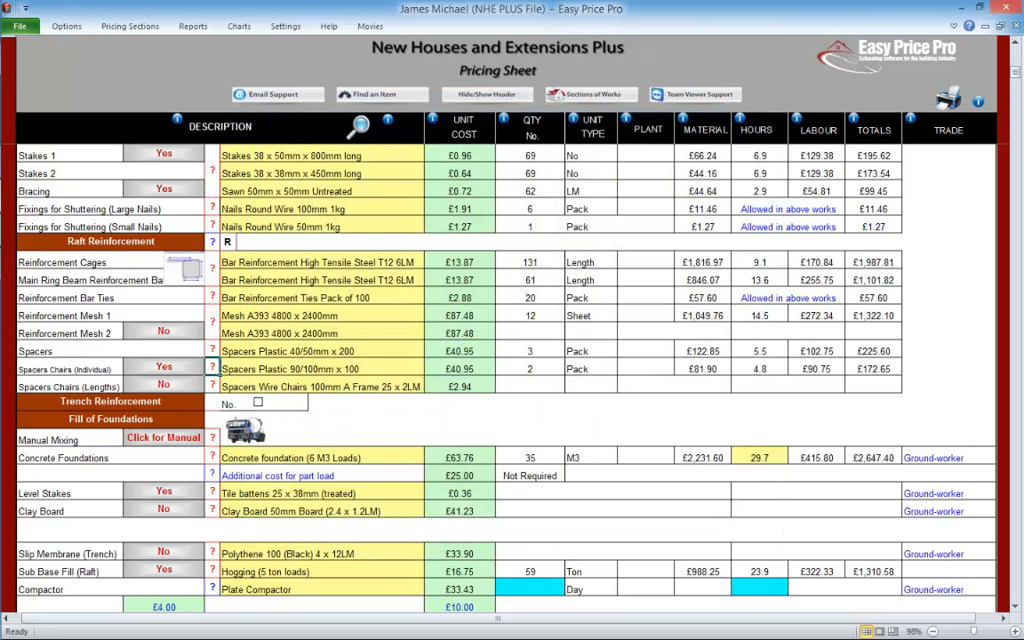
Step: Exclude the individual spacer chairs, include the spacer chair lengths instead, and view the lengths details without applying them
left_click(164, 366)
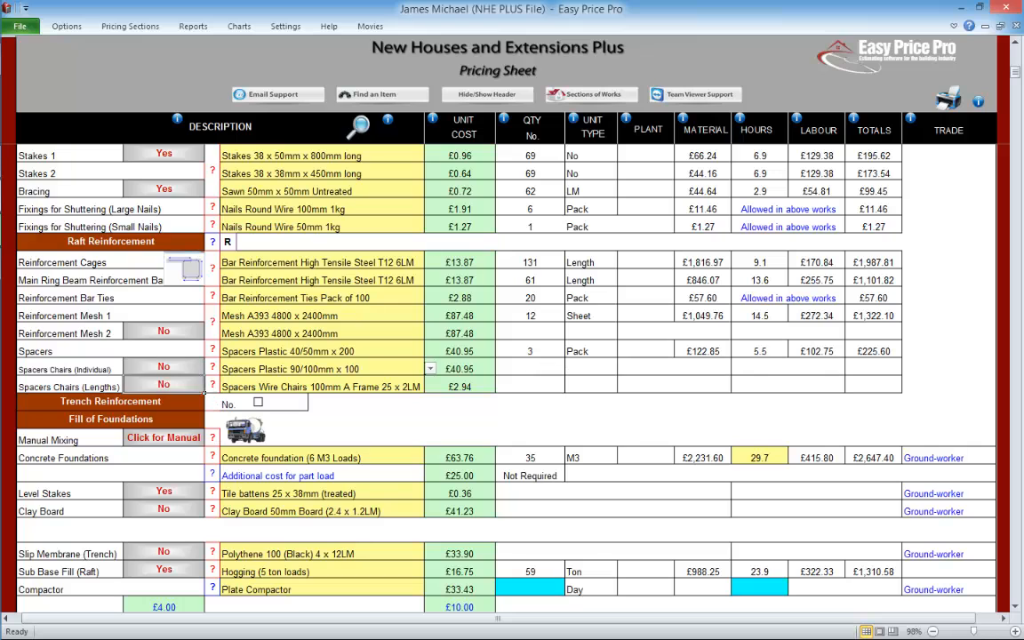
left_click(168, 384)
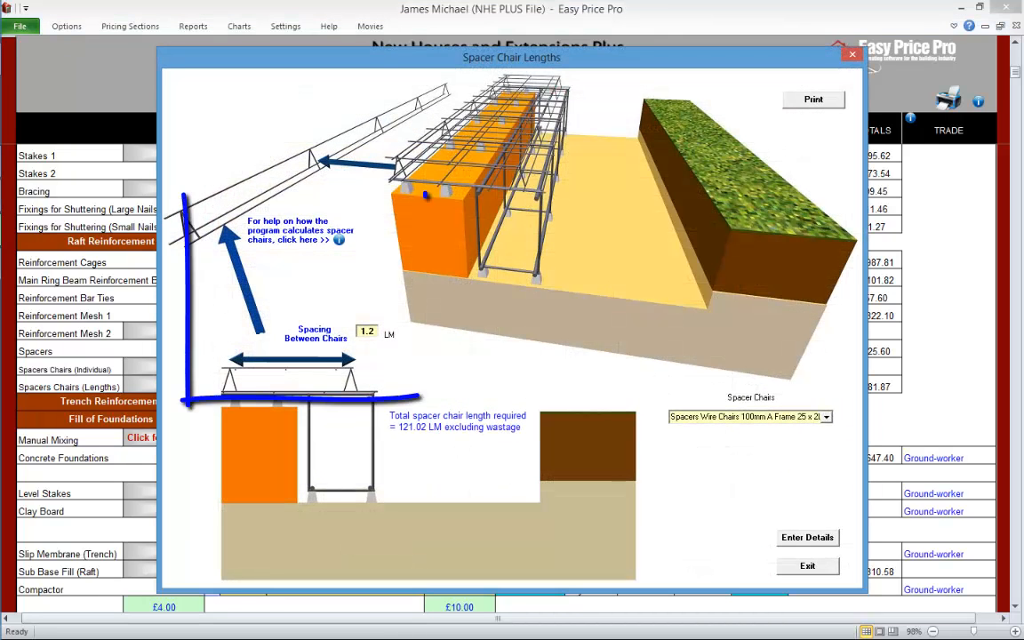
left_click(807, 567)
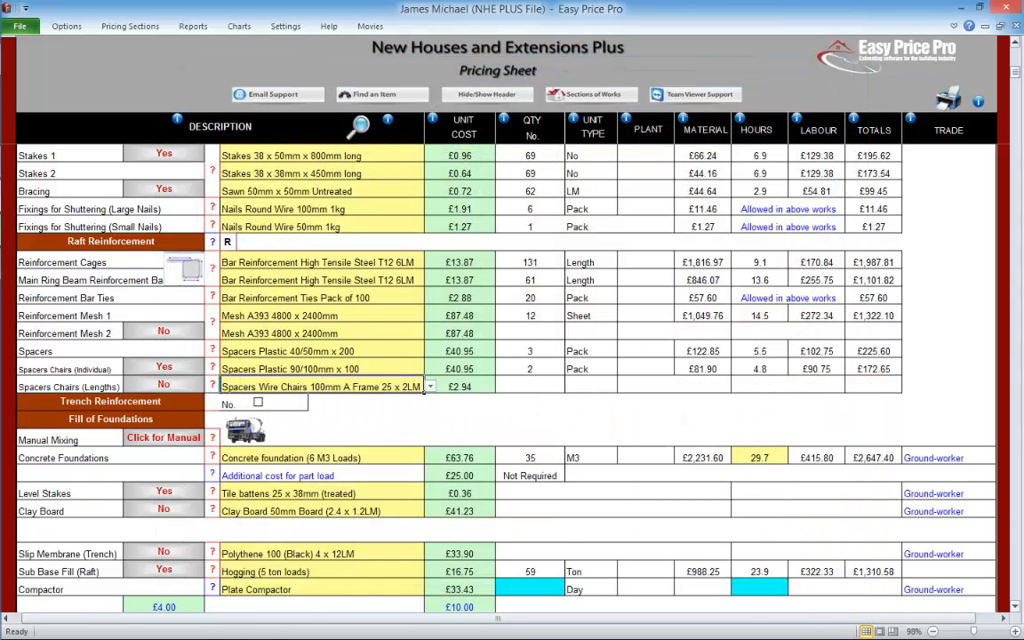
Step: Switch the foundation concrete to manual mixing to view its pricing lines, and return it to ready mix
scroll(506, 373, "down", 4)
scroll(507, 356, "down", 2)
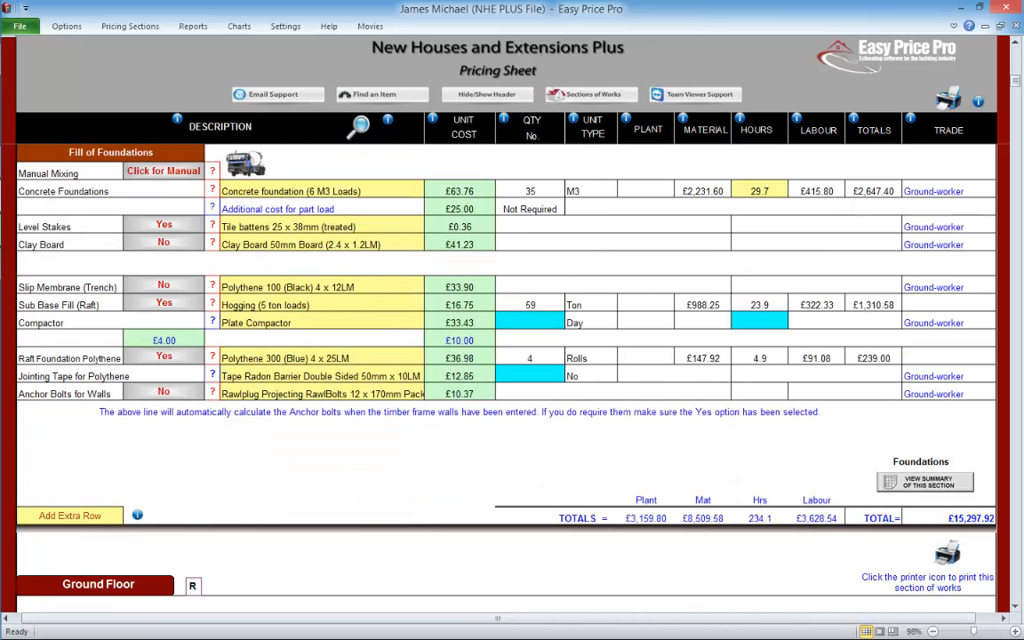
left_click(245, 164)
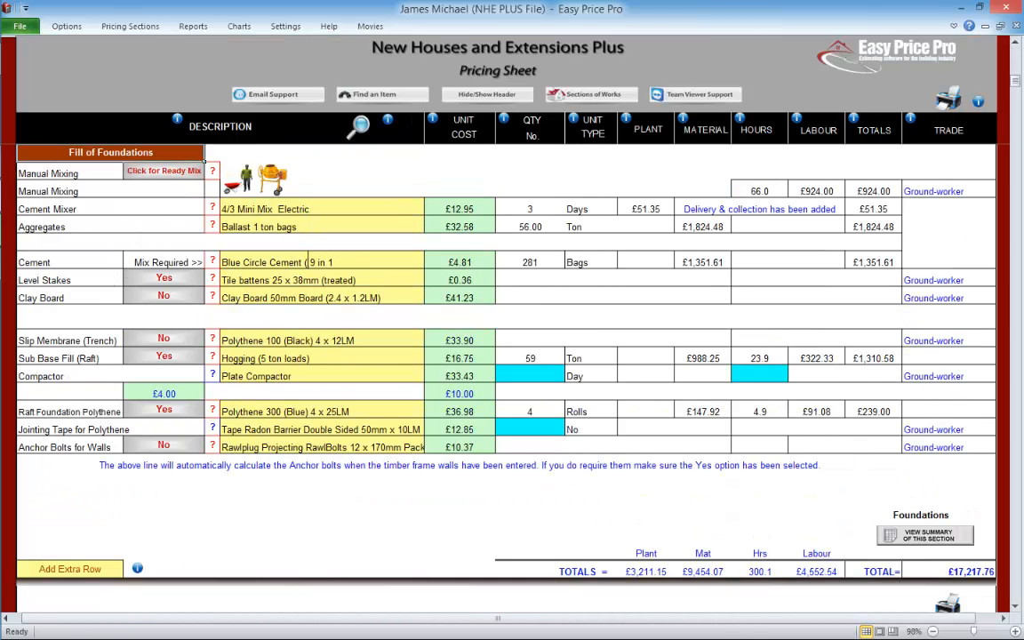
left_click(245, 174)
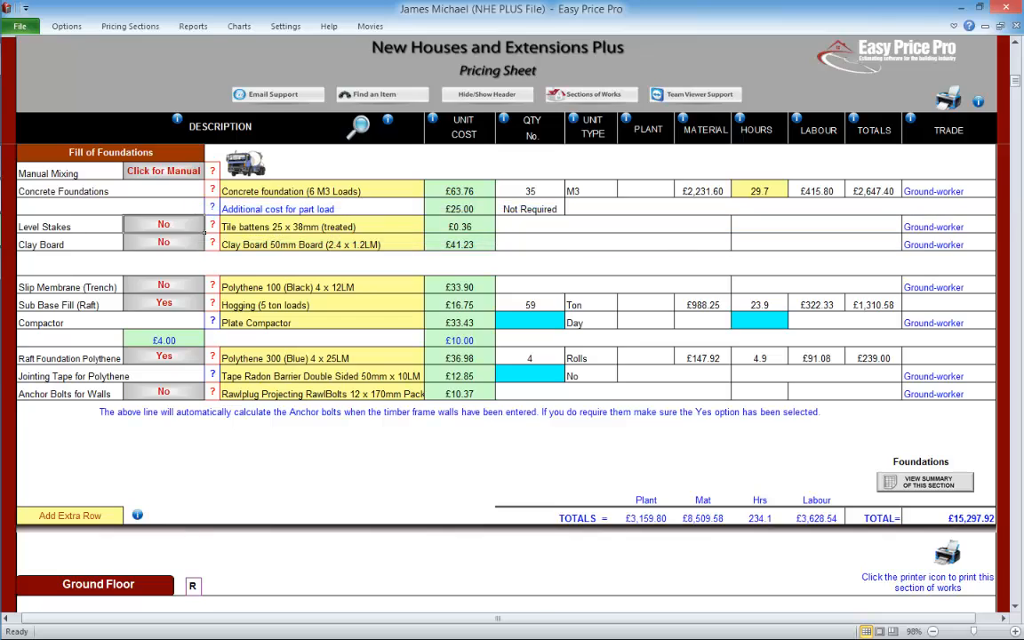
Step: Exclude the level stakes and enter 1 day and 5 hours for the plate compactor
left_click(321, 227)
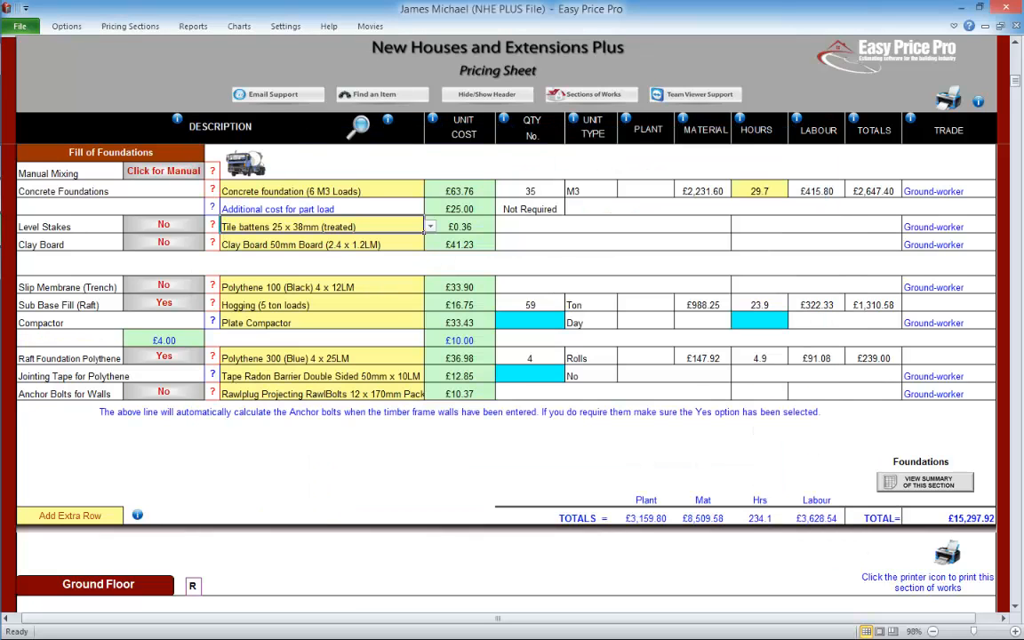
left_click(563, 324)
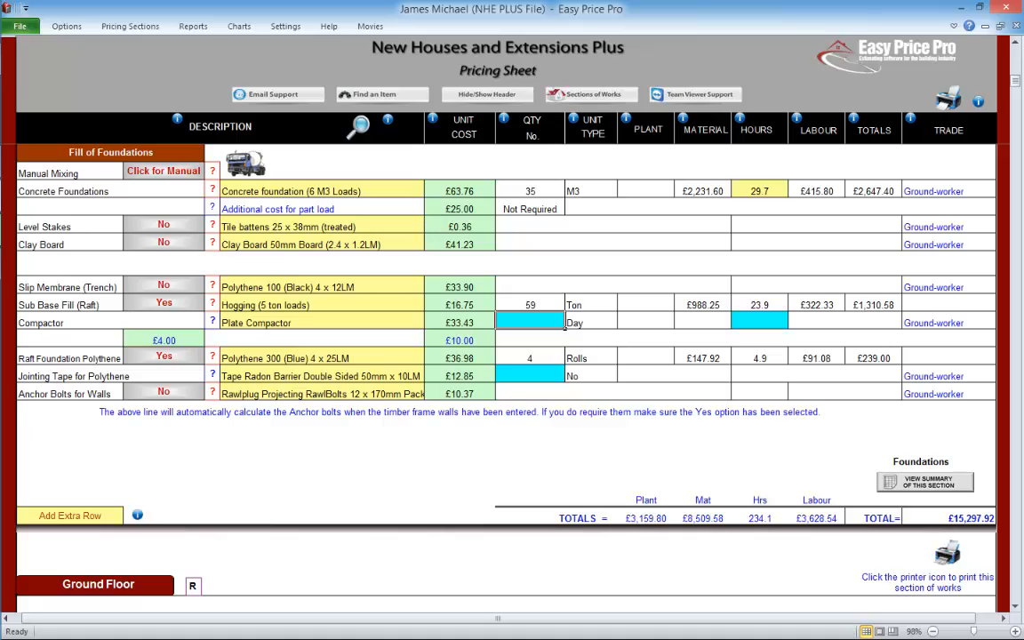
type("1")
key("Return")
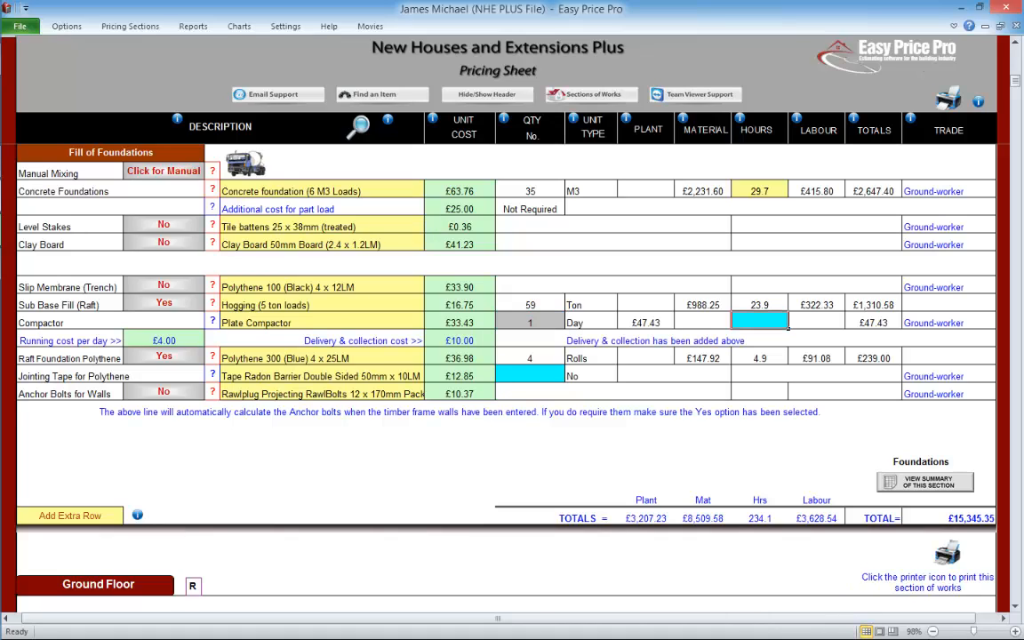
key("Return")
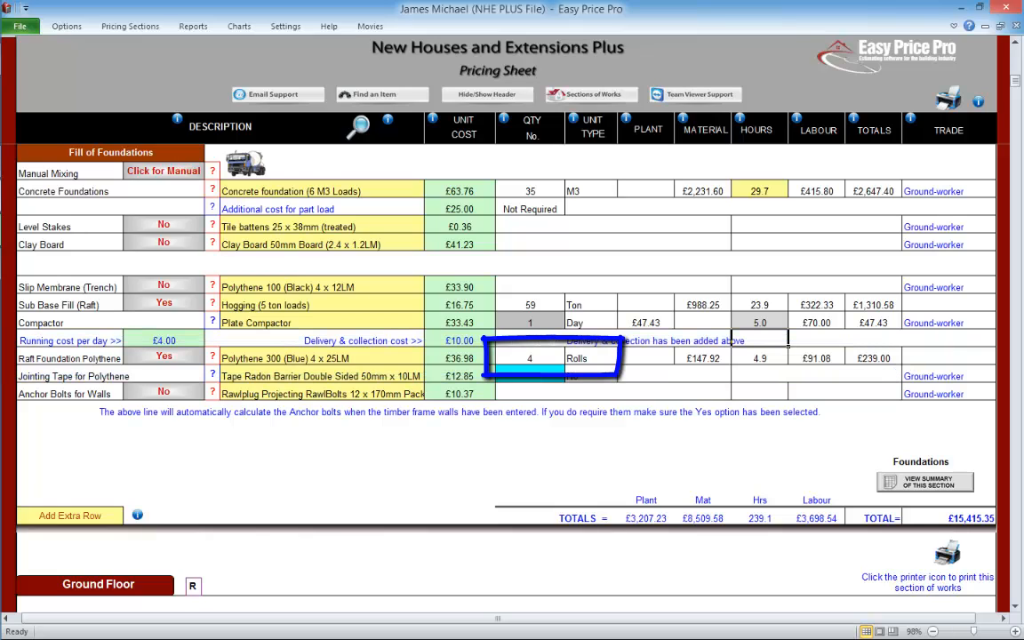
Step: Read how the raft foundation polythene is calculated and leave the polythene details without applying them
left_click(212, 355)
left_click(314, 469)
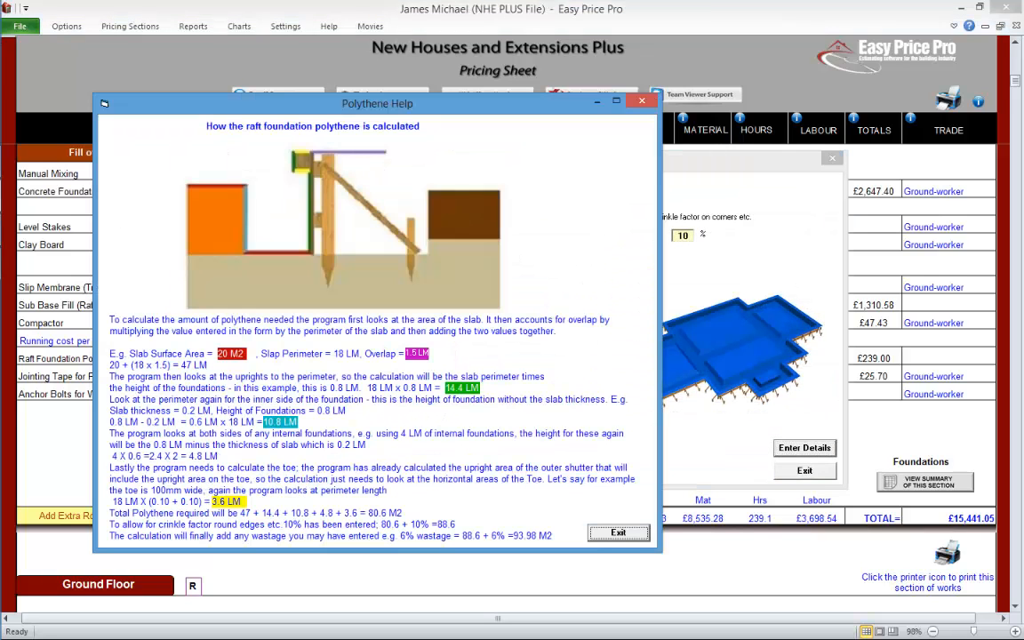
left_click(618, 534)
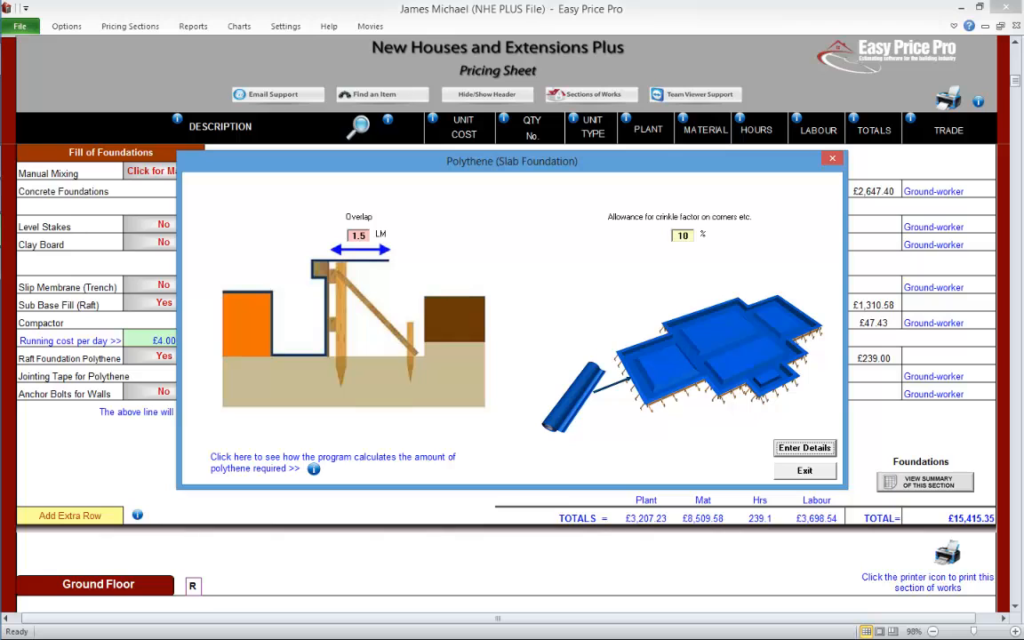
left_click(805, 471)
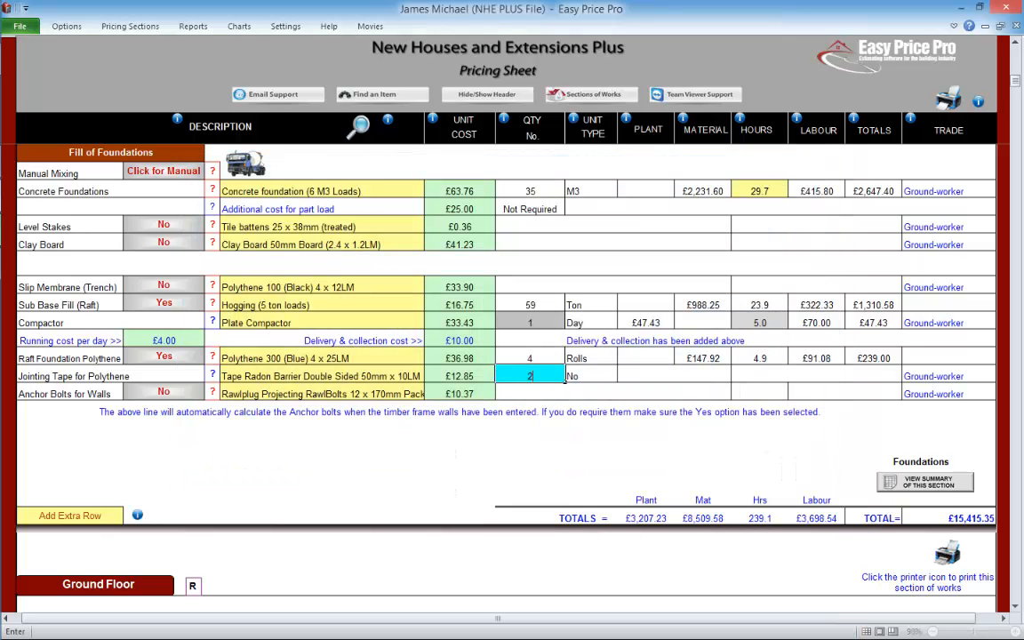
Step: Set the polythene jointing tape quantity to 2 and check the anchor bolts spacing details without applying them
type("2")
key("Return")
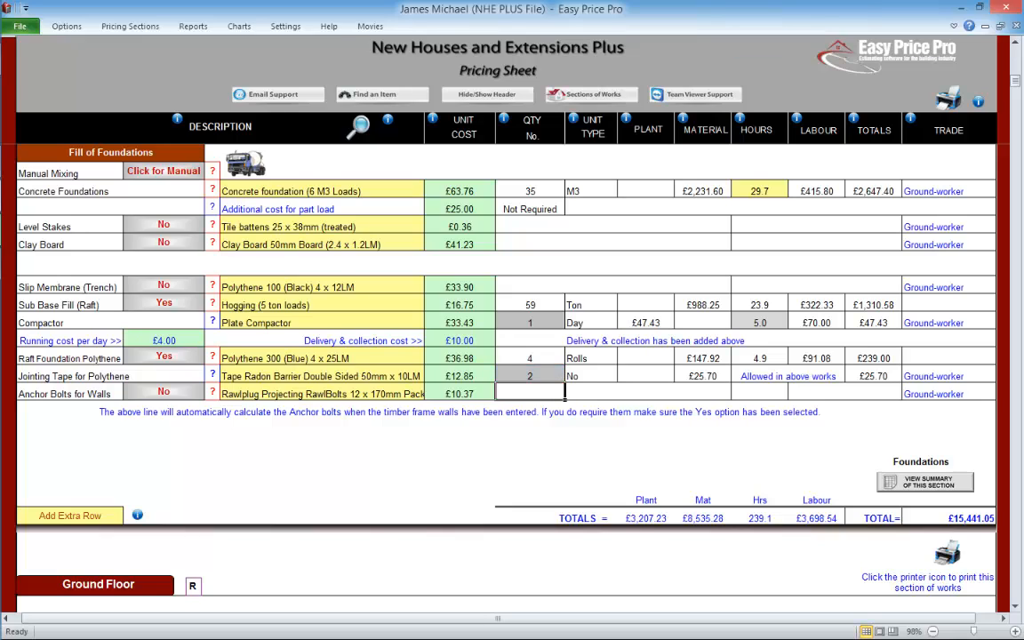
left_click(213, 392)
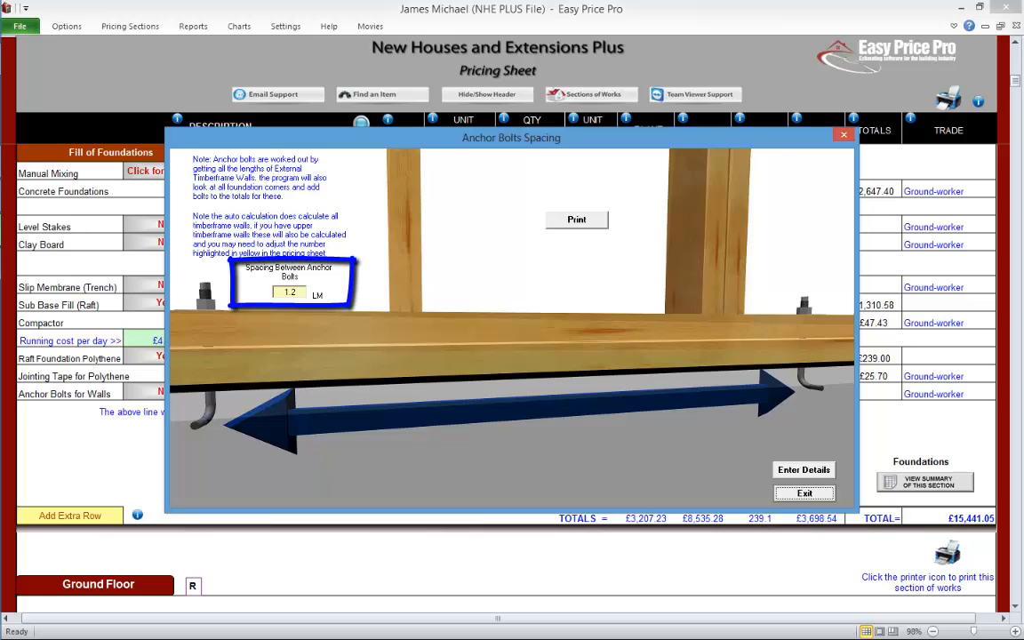
left_click(800, 494)
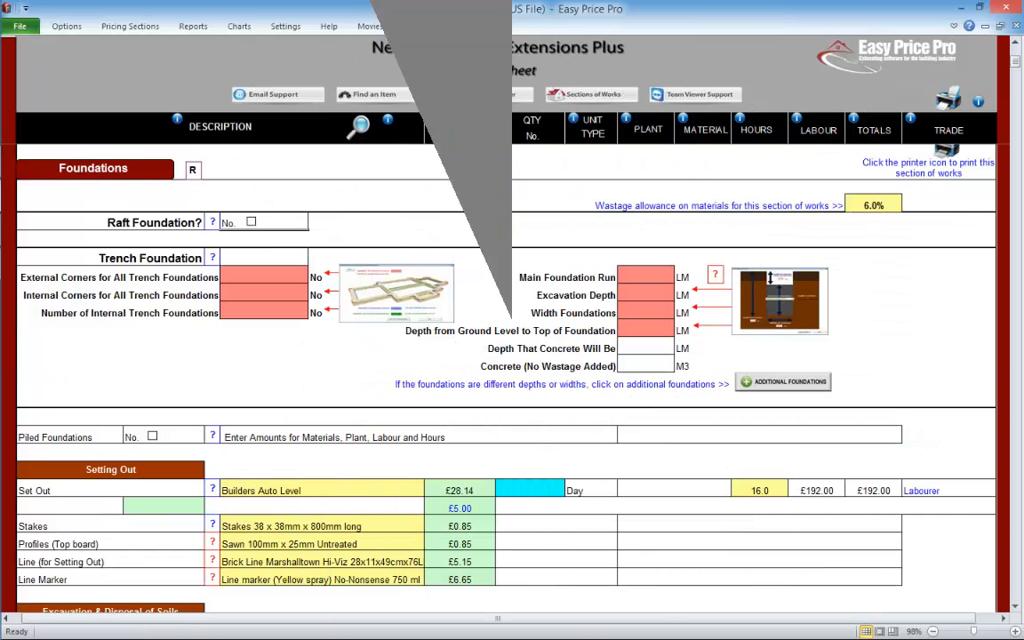
Step: Include piled foundations with 7000 plant, 9000 material, 170 hours and 7000 labour, and read the piled foundations notes
scroll(507, 378, "down", 4)
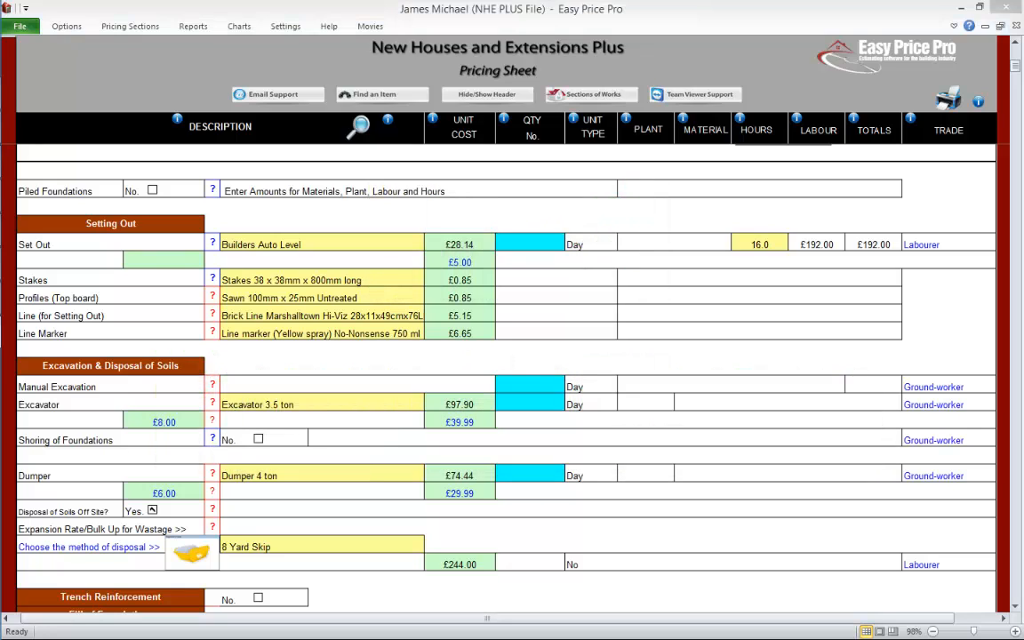
left_click(152, 189)
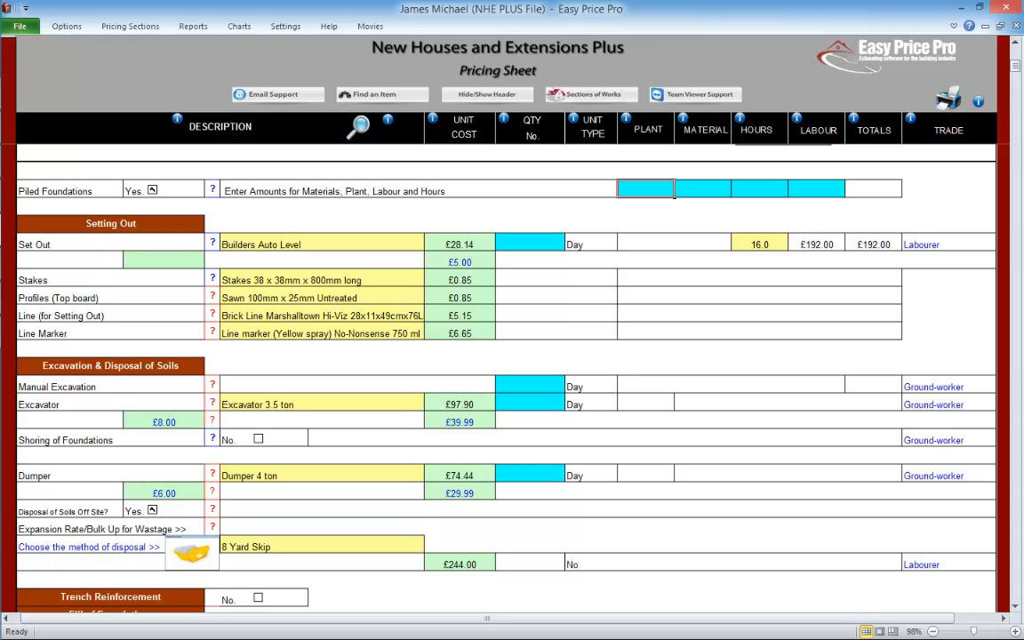
type("7000.00")
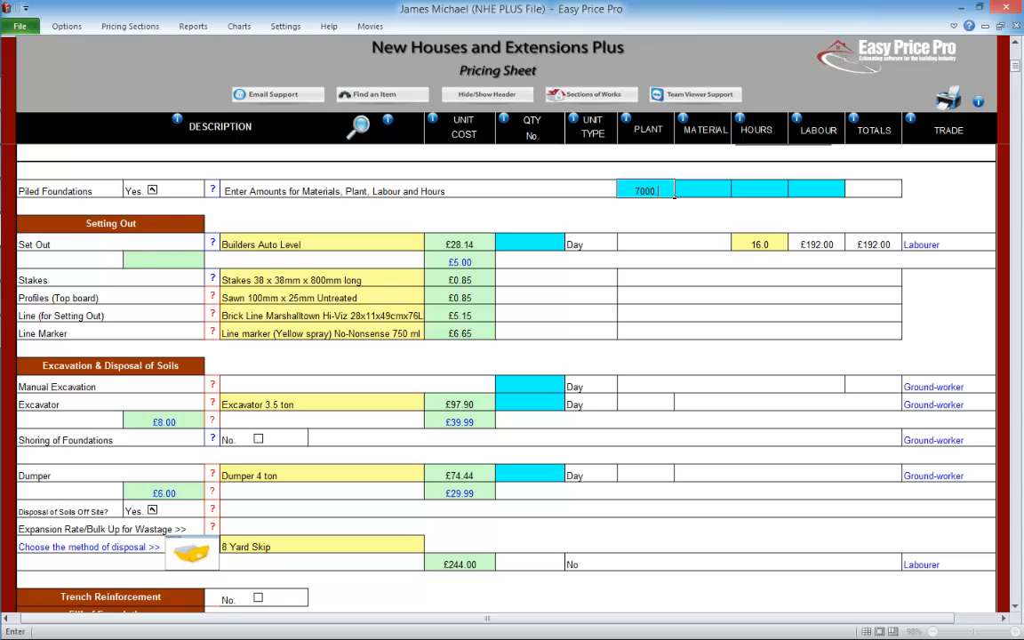
key("Tab")
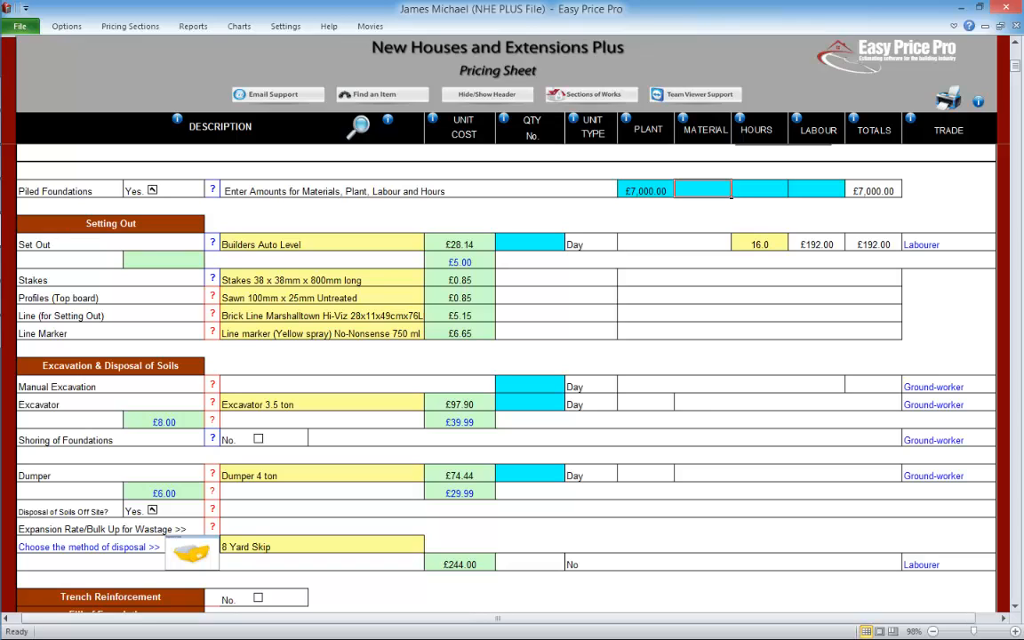
type("9000.00")
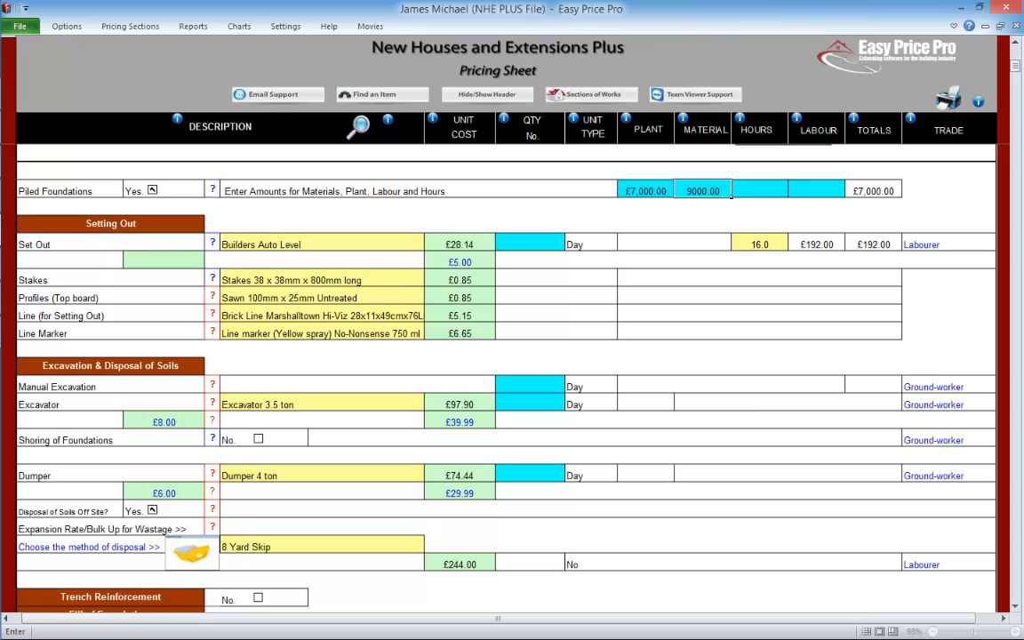
key("Tab")
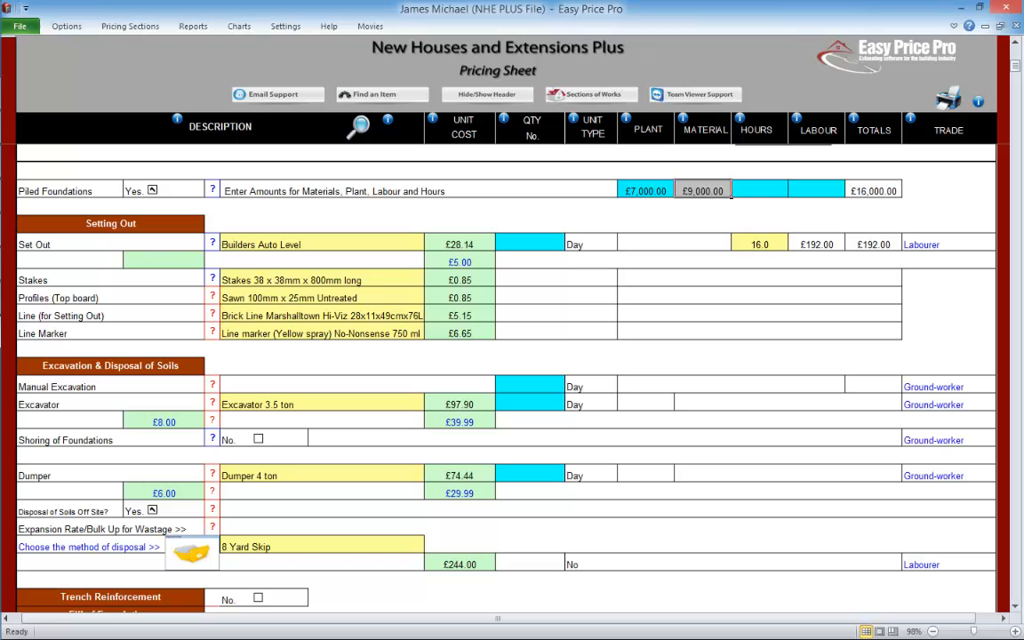
type("170")
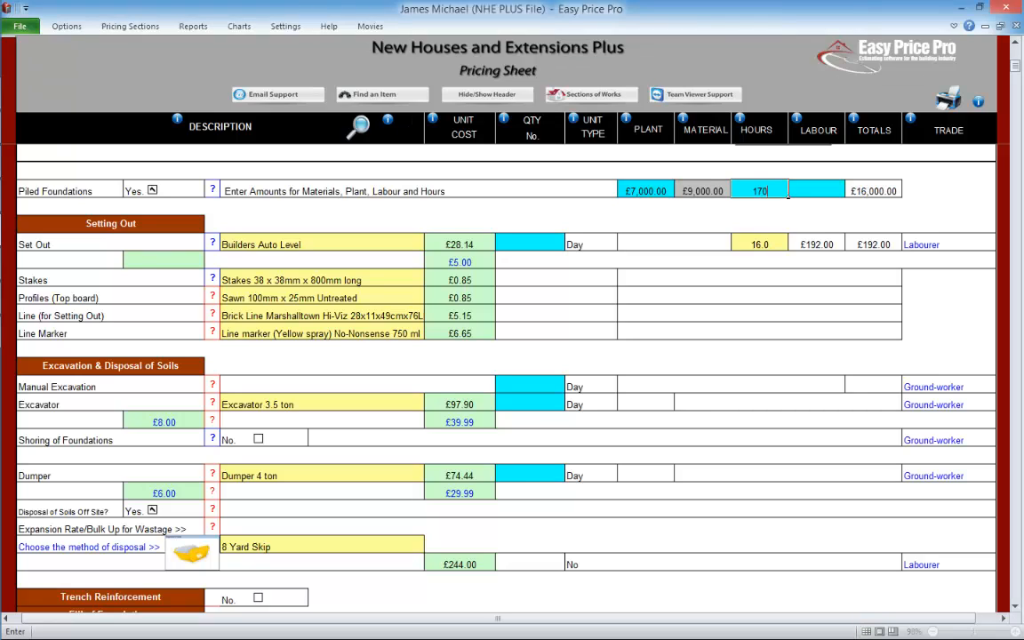
key("Tab")
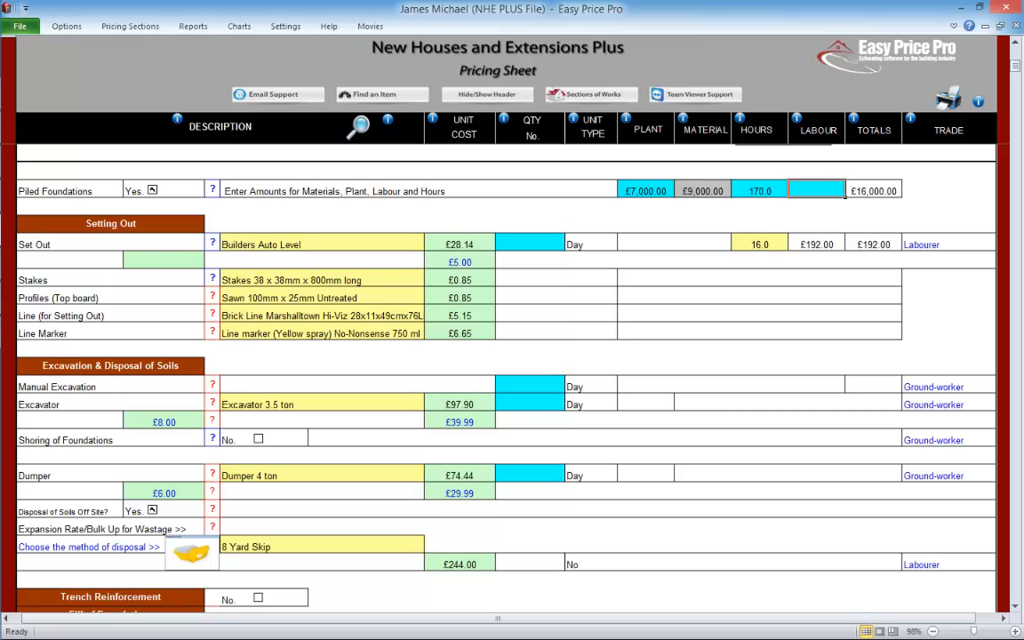
type("7000")
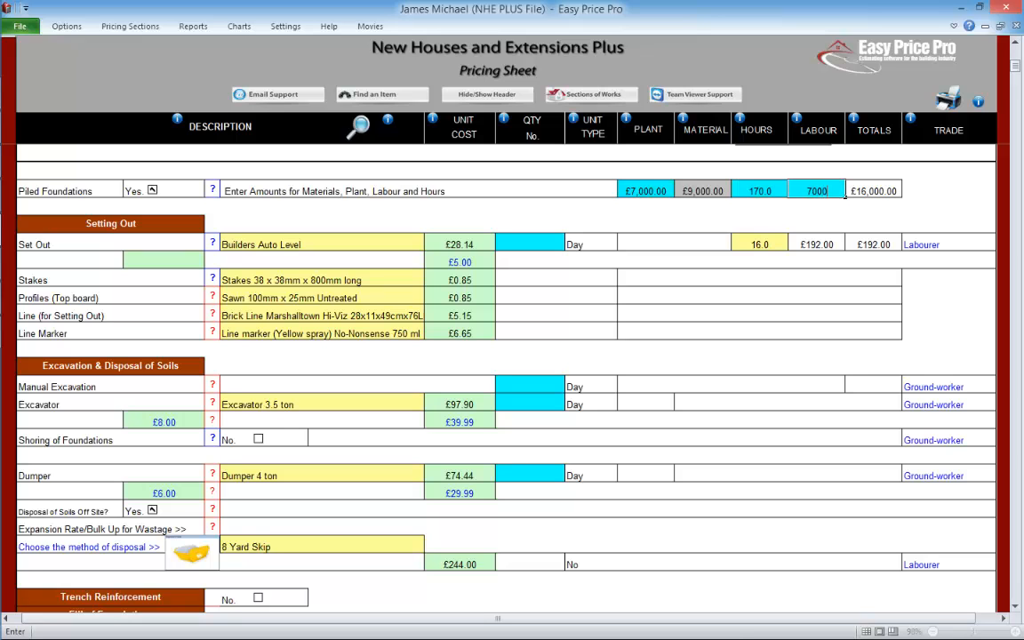
key("Return")
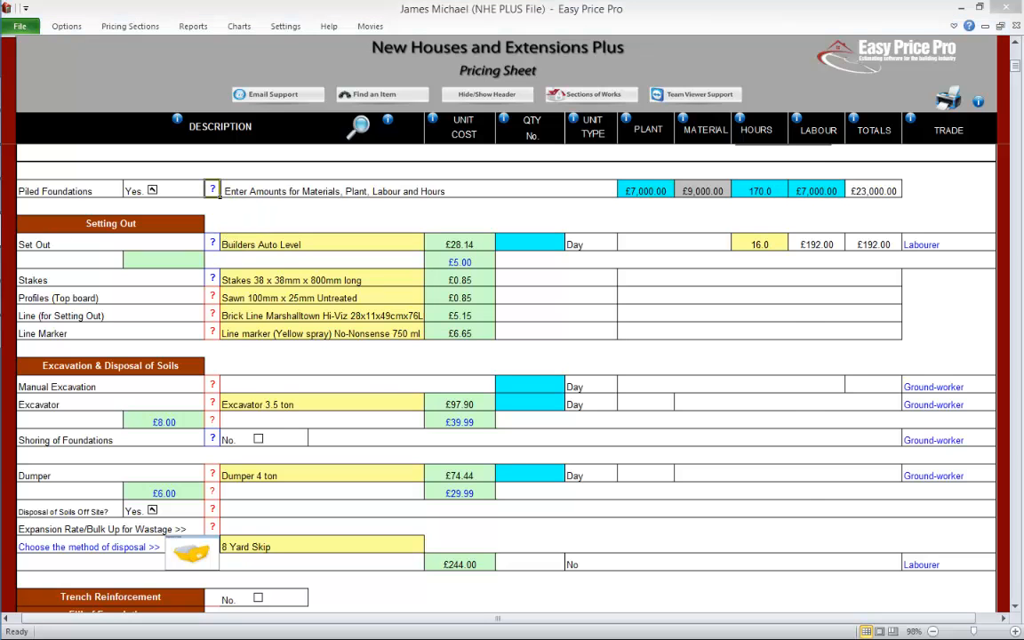
left_click(212, 189)
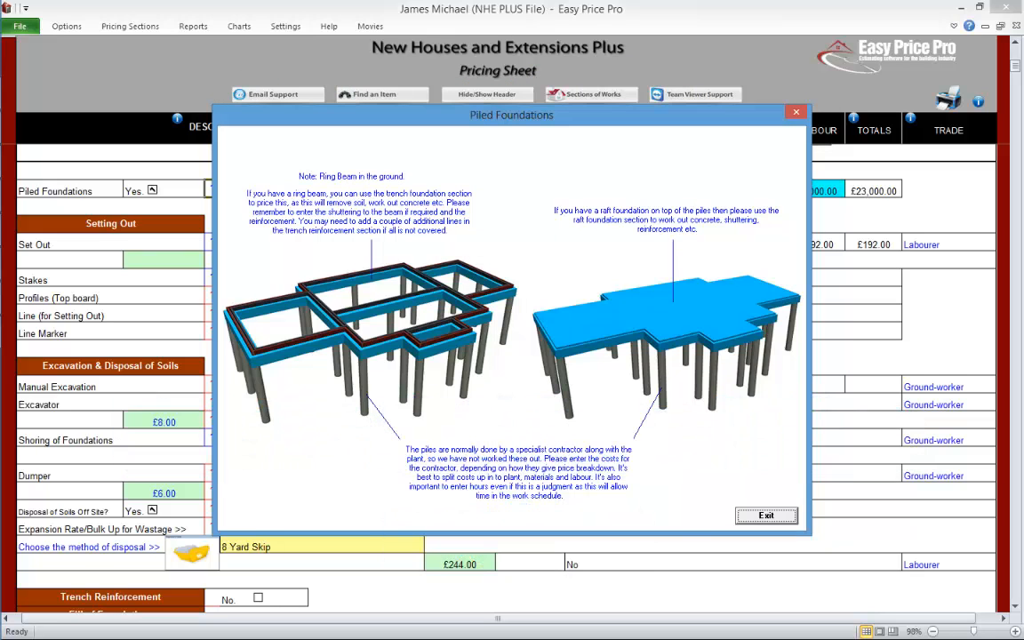
left_click(767, 516)
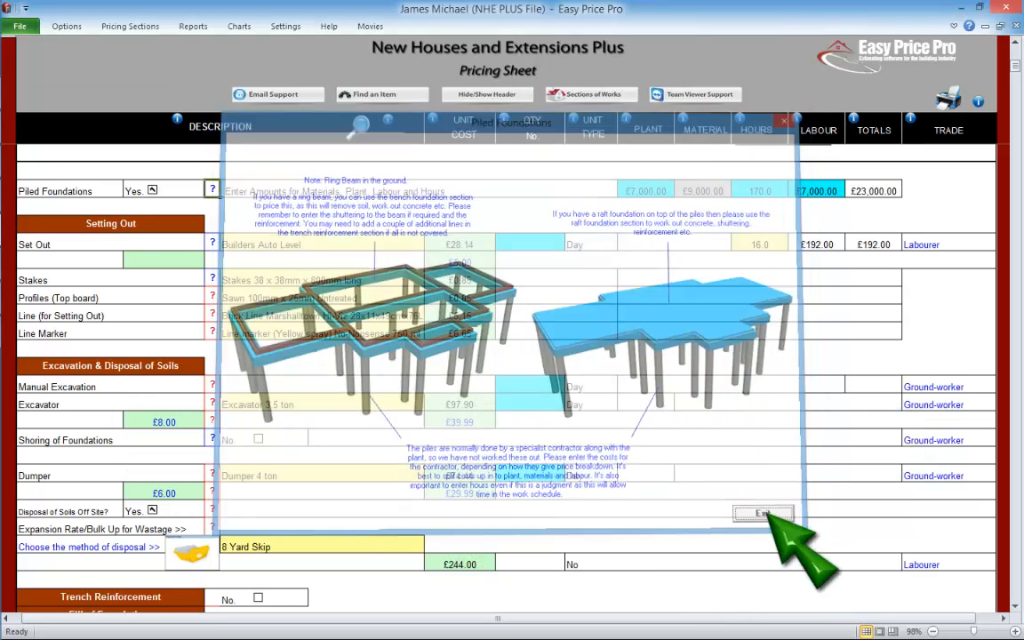
Step: Clear the plant, material, hours and labour amounts of the piled foundations and exclude piled foundations from the sheet
key("BackSpace")
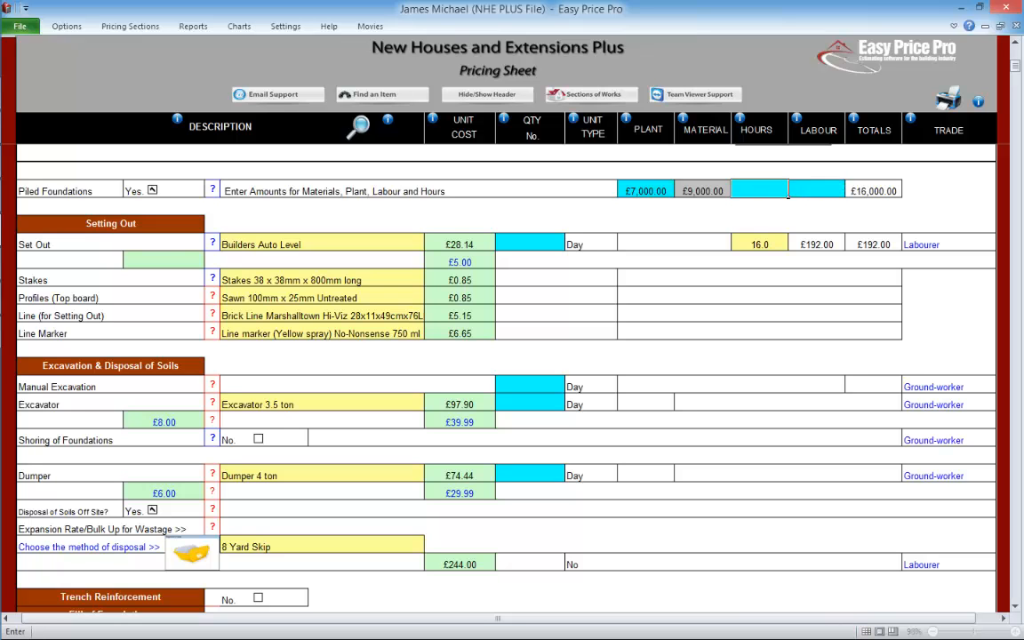
key("Left")
key("BackSpace")
key("Left")
key("BackSpace")
key("Return")
Step: Enter 10 external corners, 6 internal corners and 3 internal foundations for the trench foundation on the pricing sheet
left_click(1015, 42)
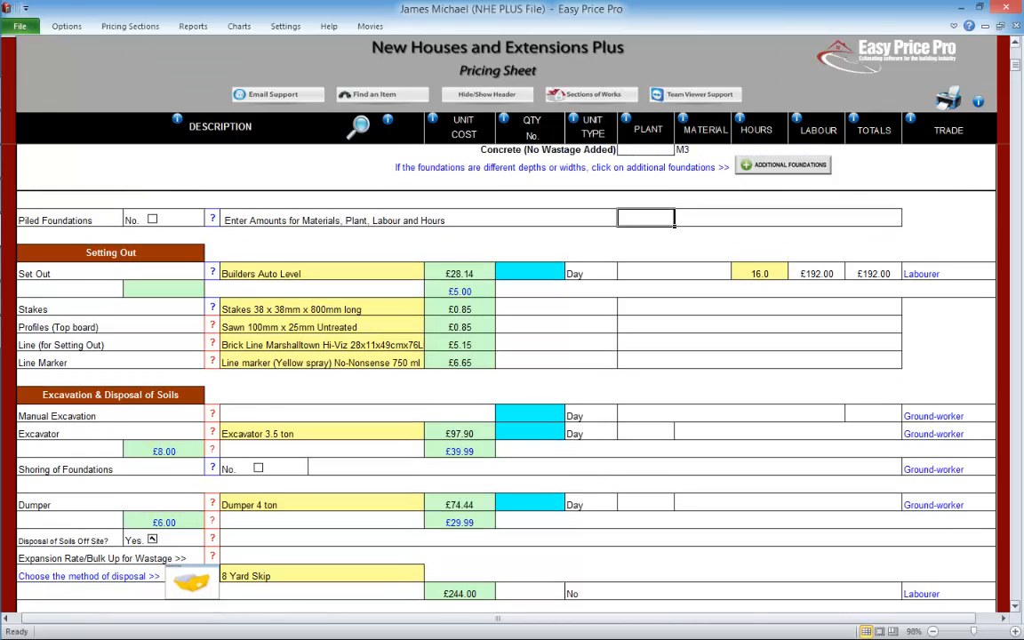
left_click(1015, 41)
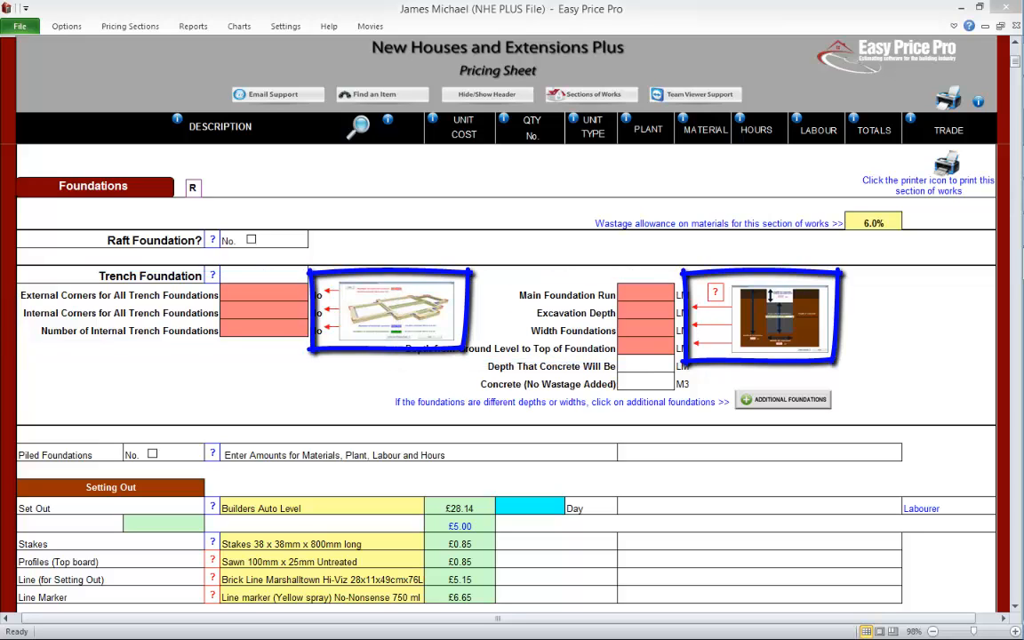
left_click(392, 311)
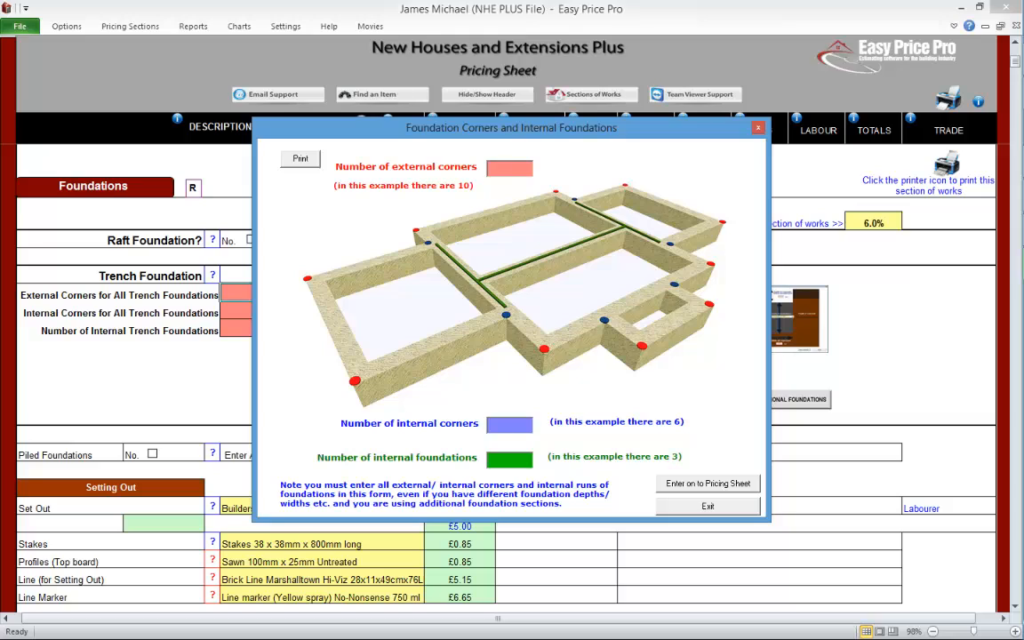
type("10")
type("6")
left_click(709, 483)
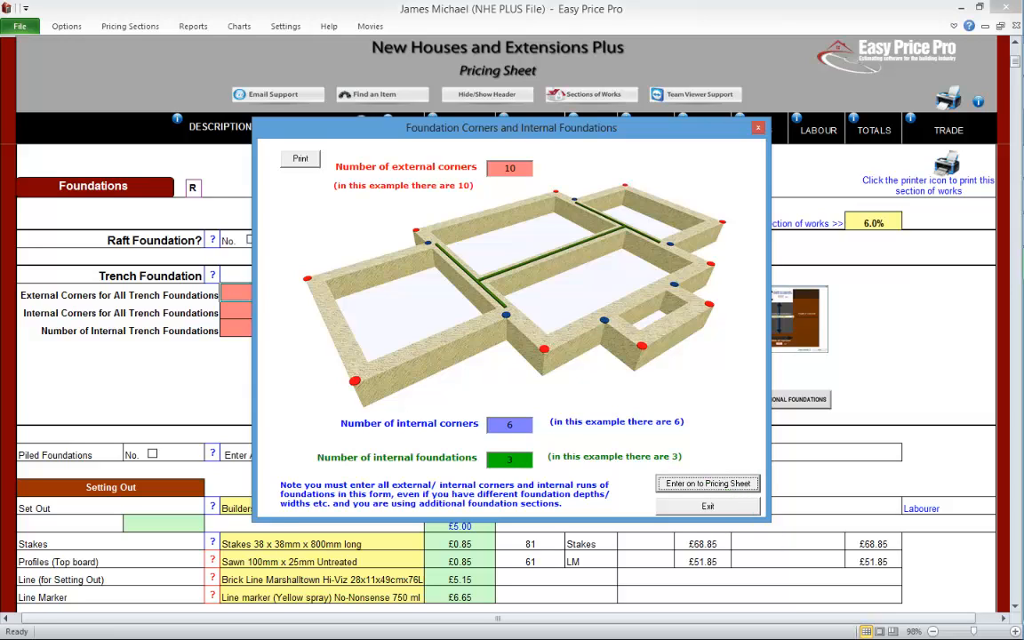
Step: Set the trench foundation's main foundation run to 66 LM and view its diagram without applying any details
left_click(647, 295)
type("66")
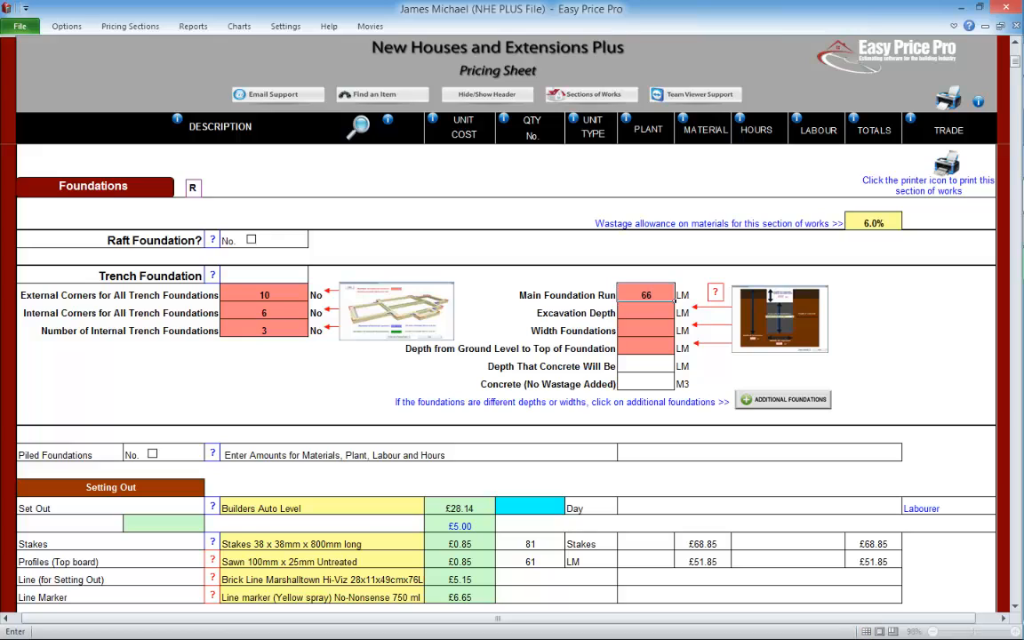
key("Return")
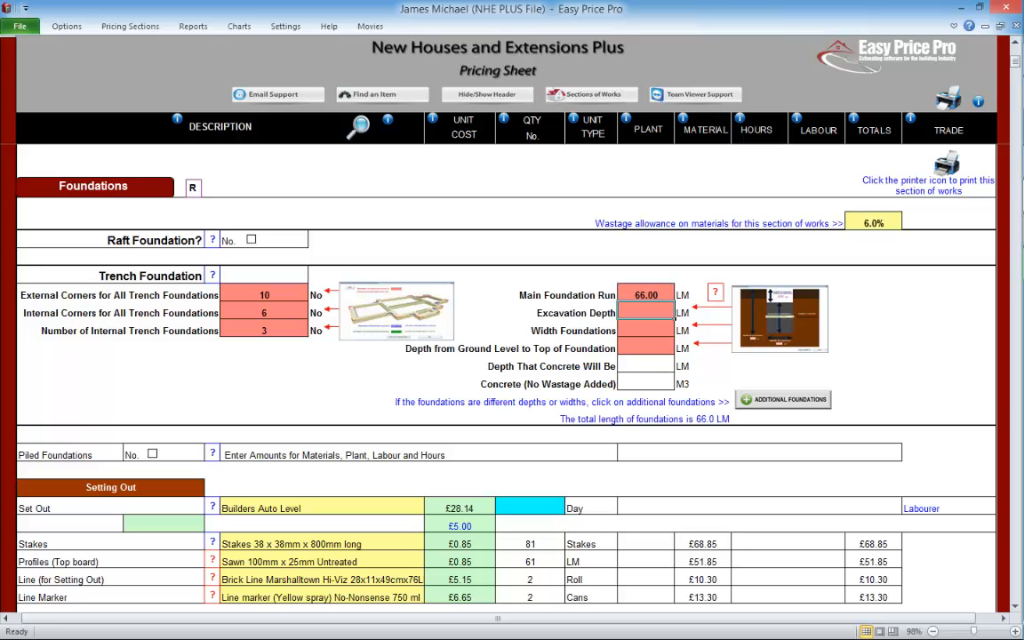
left_click(715, 292)
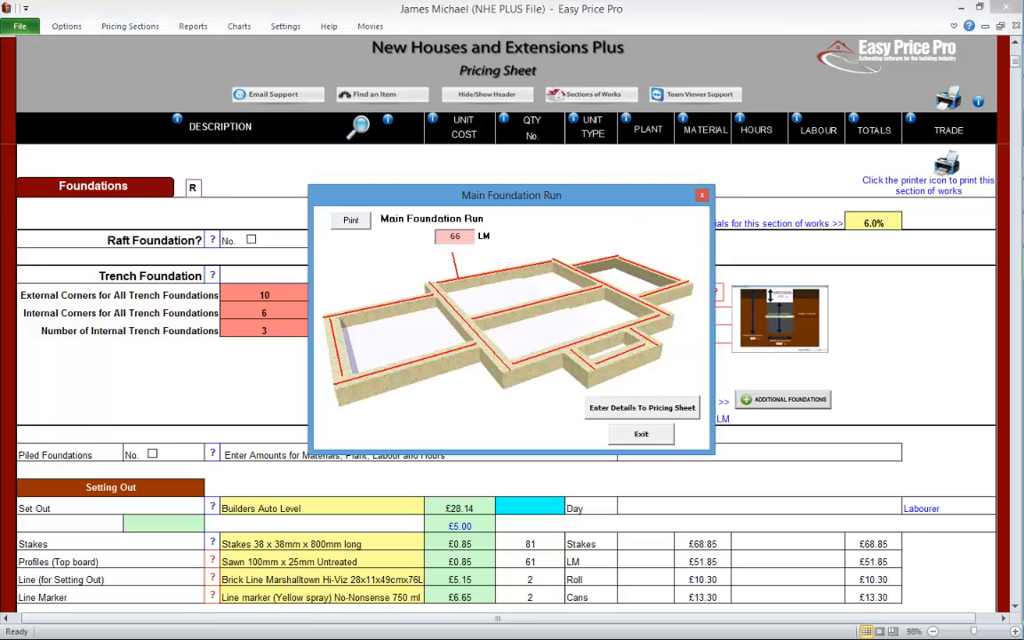
left_click(642, 434)
Step: Set the excavation depth to 1, foundation width to 0.6 and depth from ground level to 0.3 LM, and check the foundation diagram
type("1")
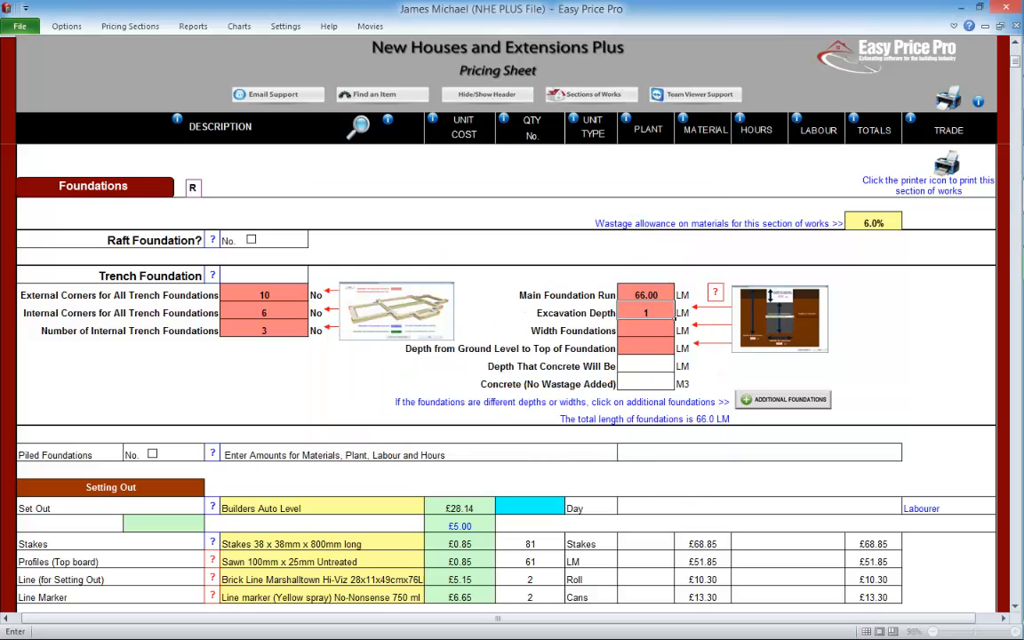
key("Return")
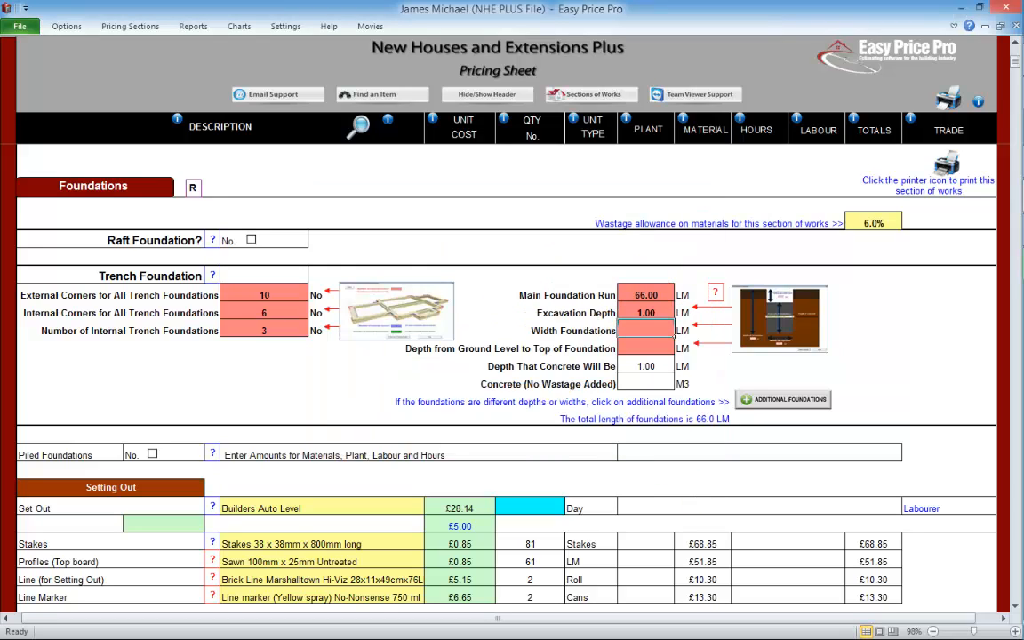
type("0.6")
key("Return")
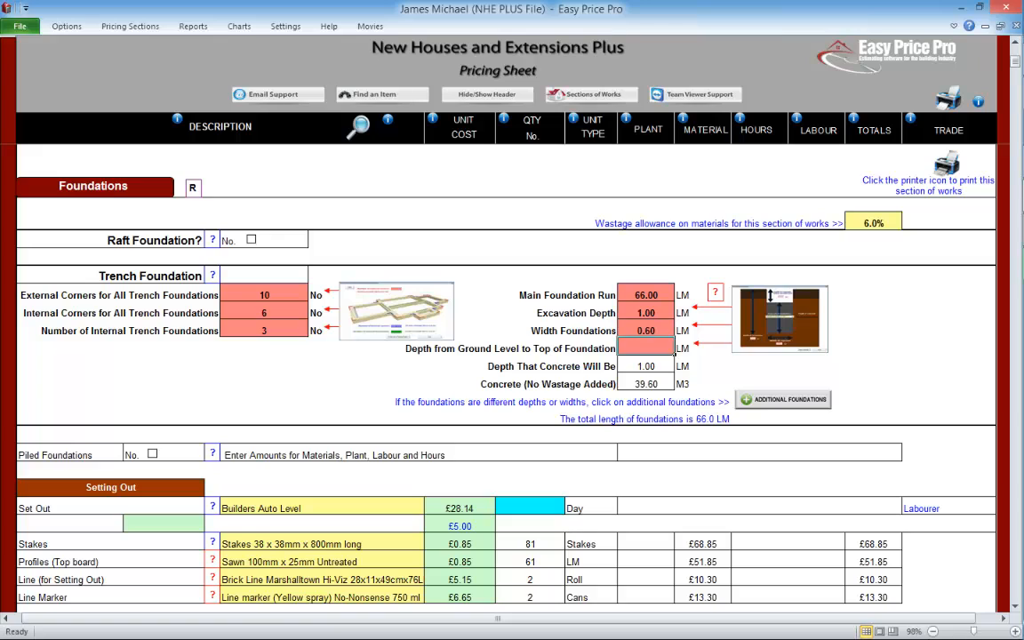
type("0.3")
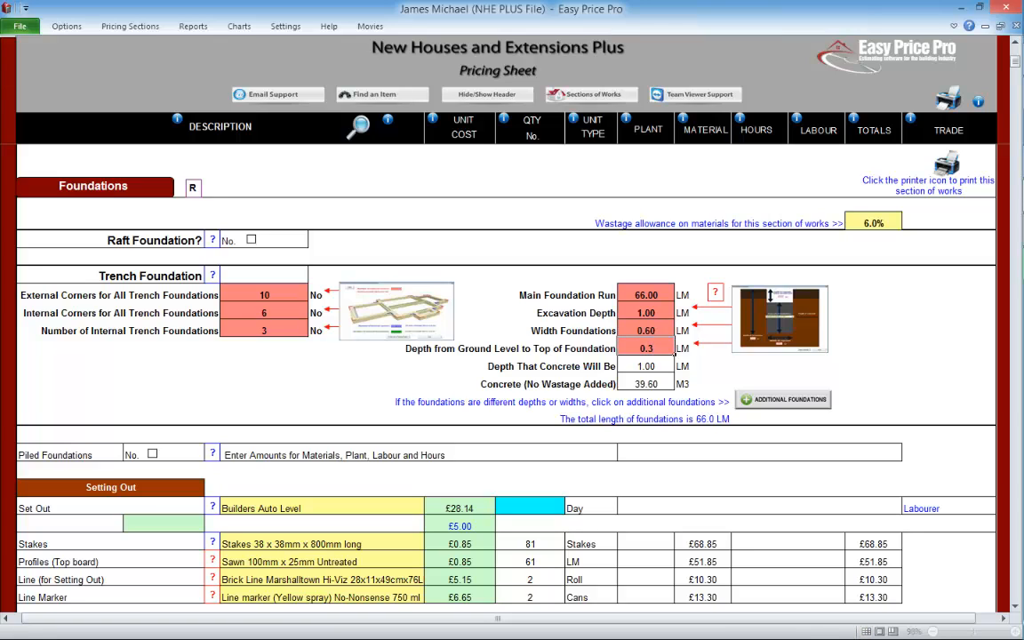
key("Return")
left_click(740, 298)
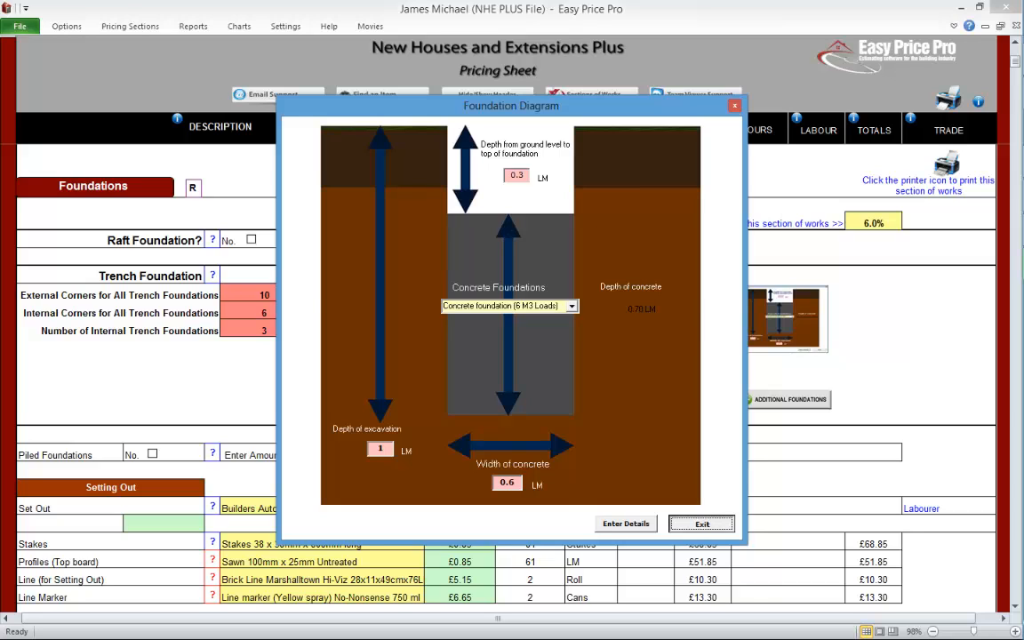
left_click(701, 523)
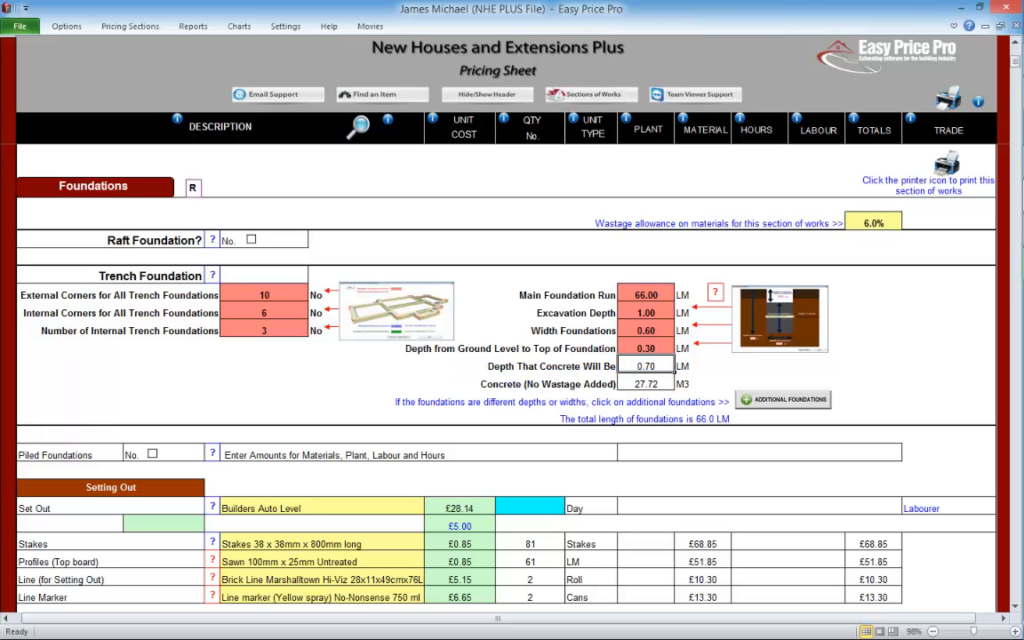
Step: Read the additional foundations diagram and the stepped foundations example, and return to the pricing sheet without entering extra foundation runs
left_click(780, 399)
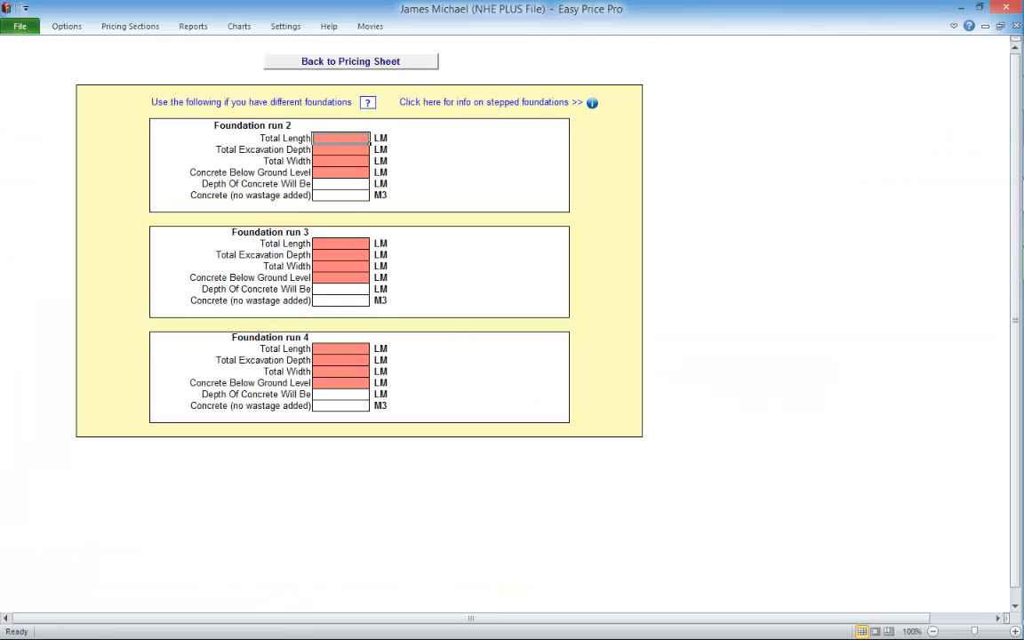
left_click(368, 104)
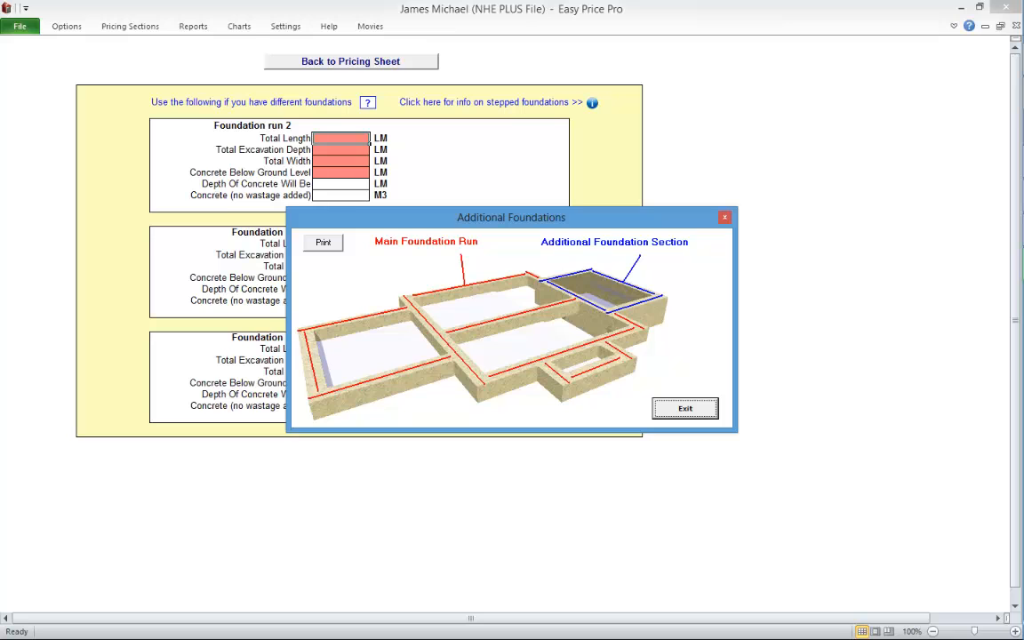
left_click(685, 408)
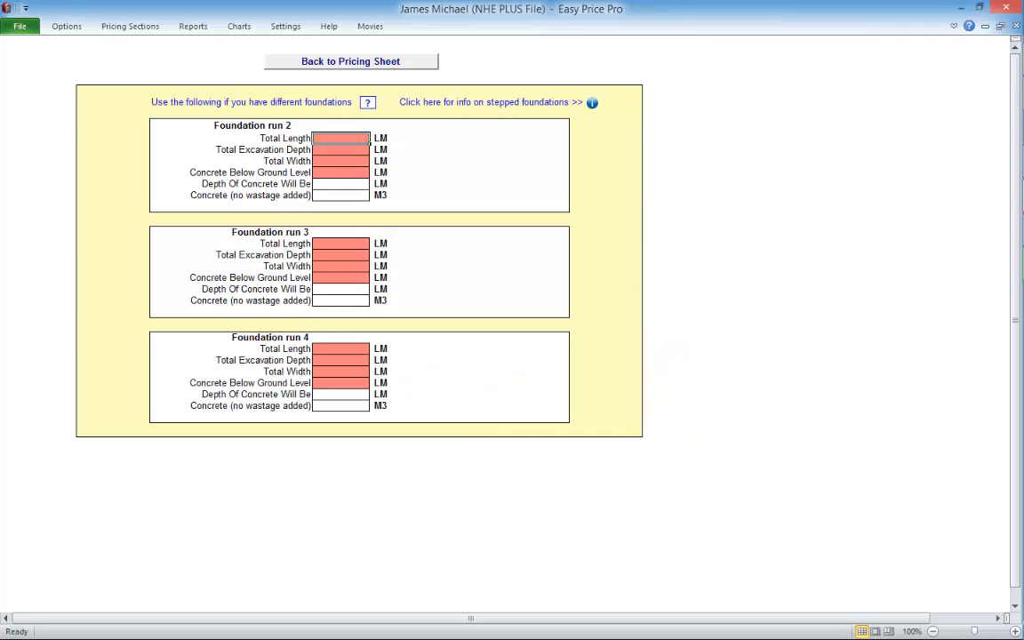
left_click(592, 102)
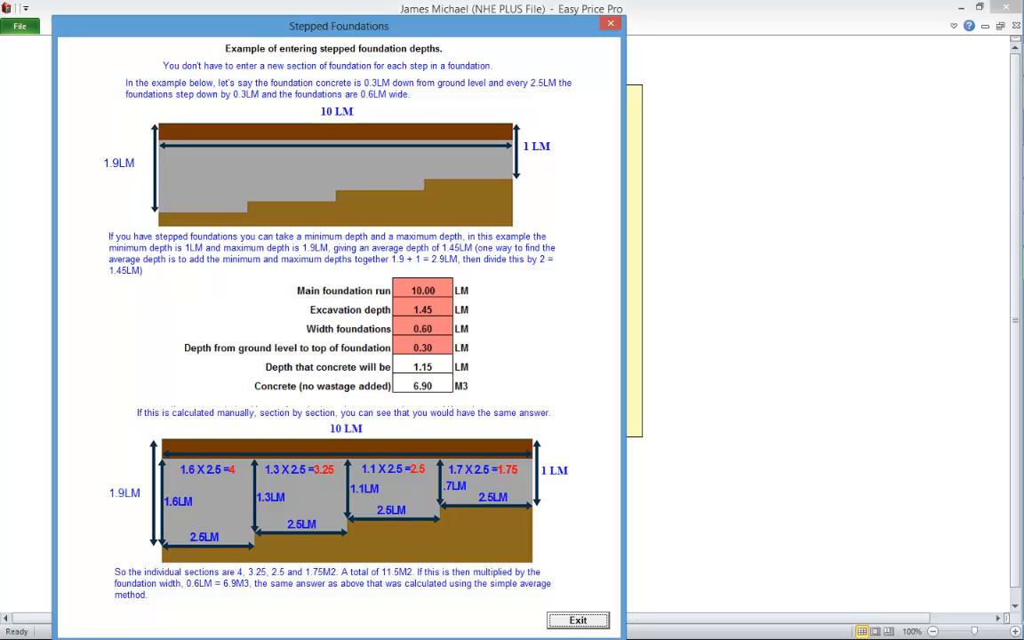
left_click(578, 620)
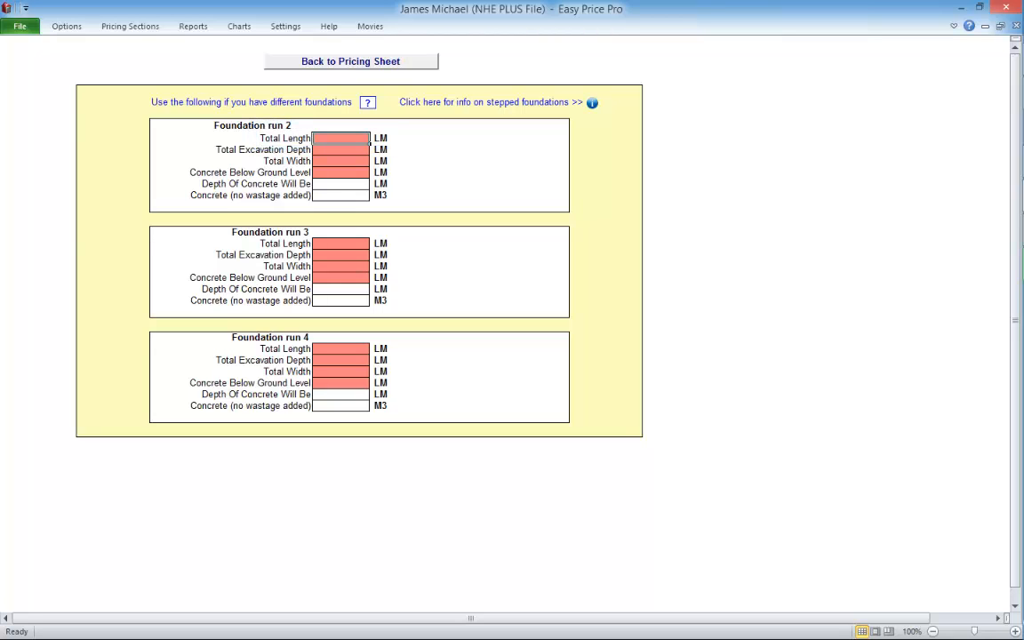
left_click(352, 60)
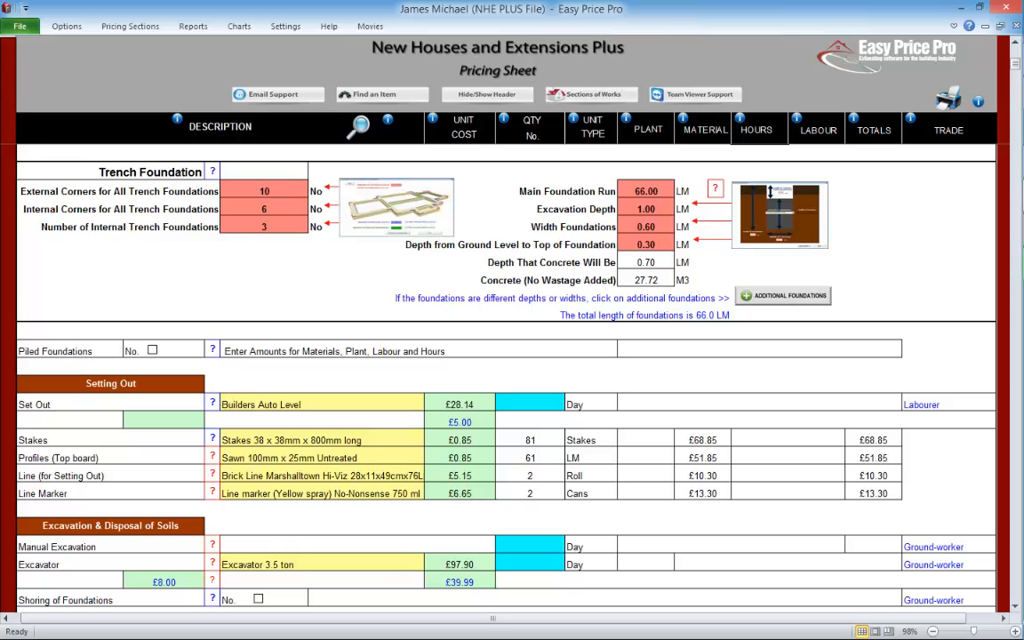
Step: Set the Set Out quantity for the Builders Auto Level to 1 day and its labour to 16 hours
scroll(507, 373, "down", 3)
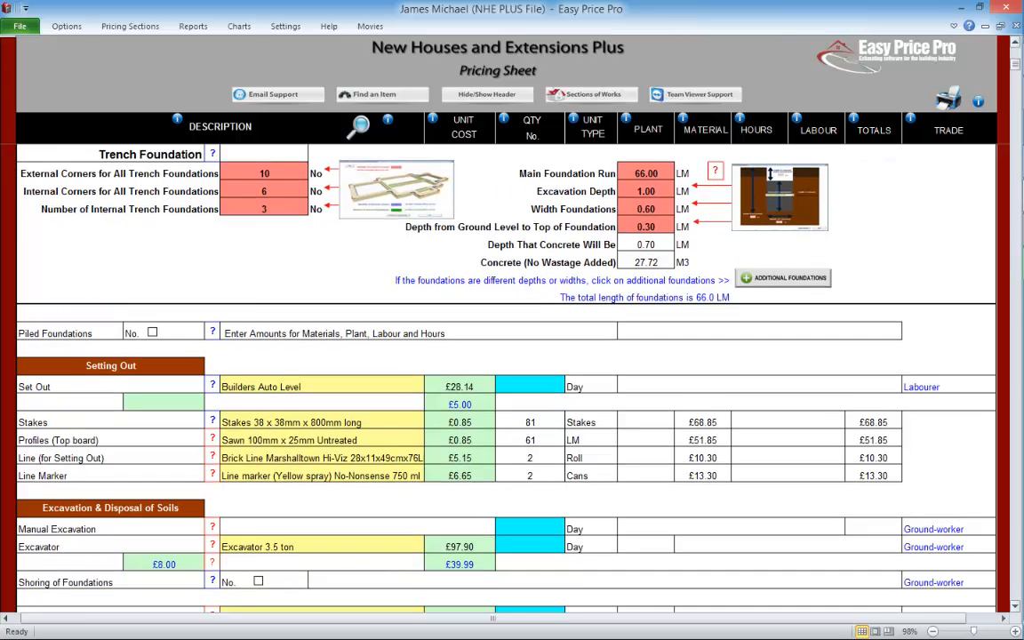
scroll(506, 374, "down", 2)
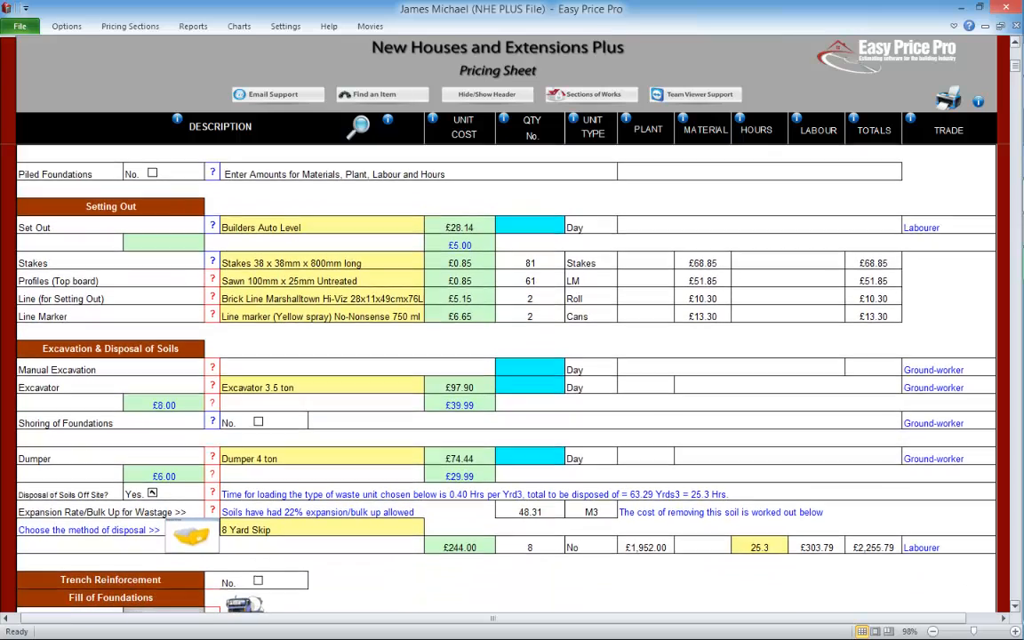
left_click(562, 174)
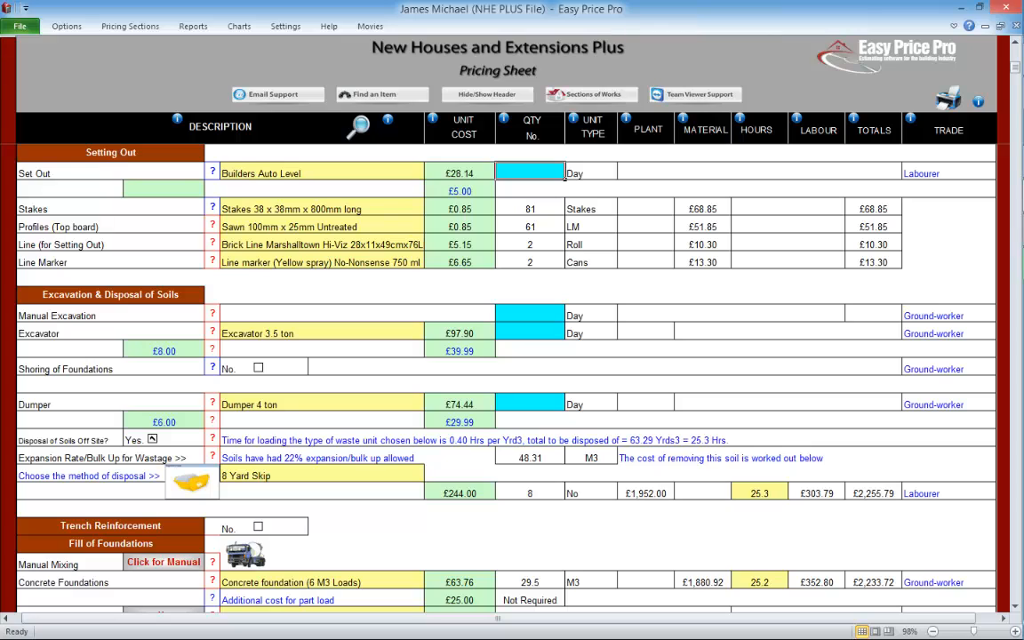
type("1")
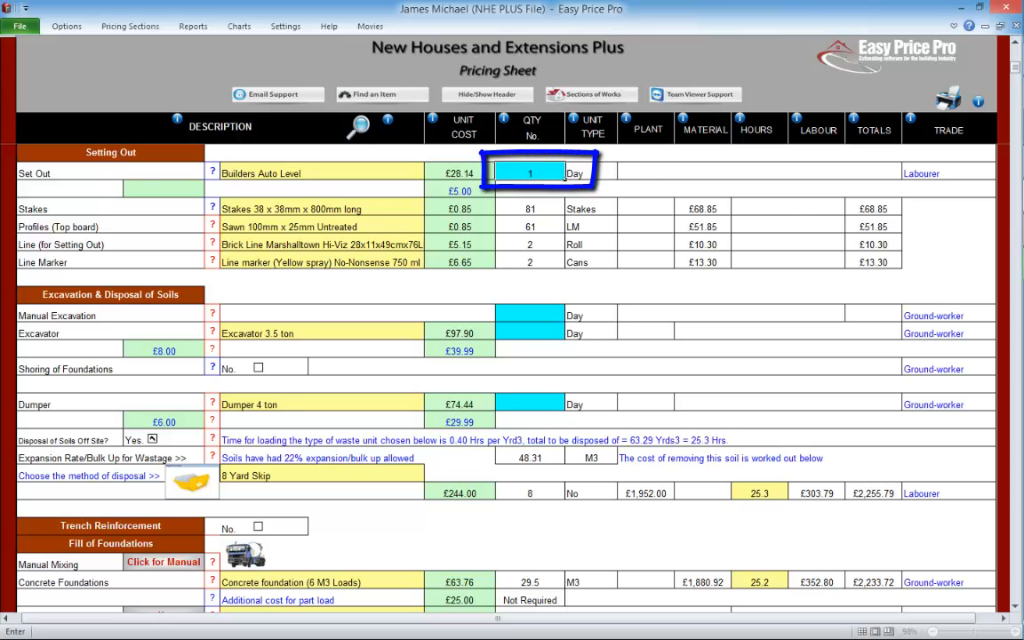
key("Return")
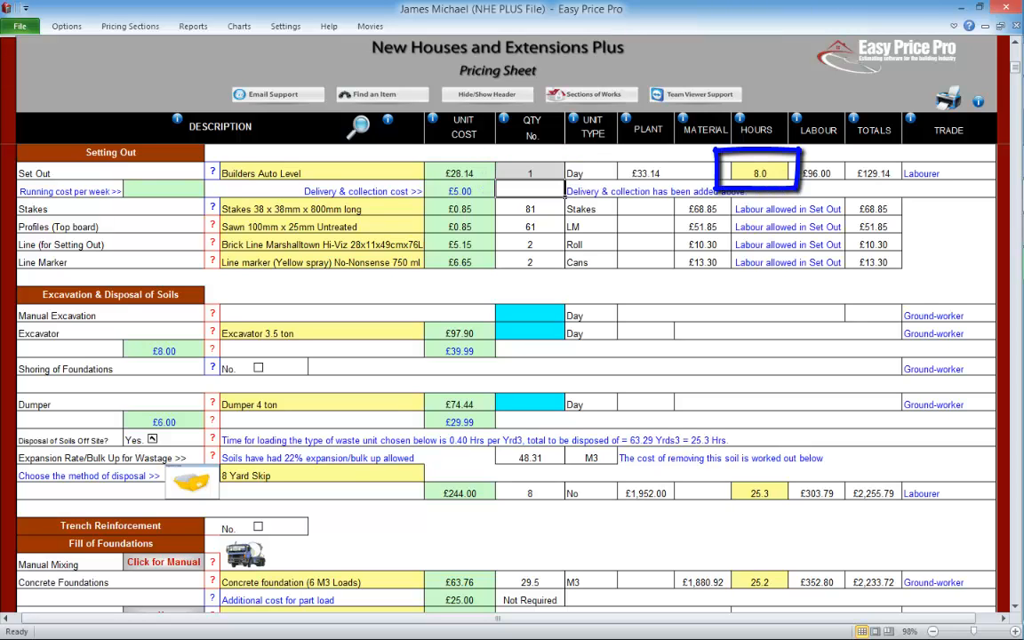
left_click(786, 175)
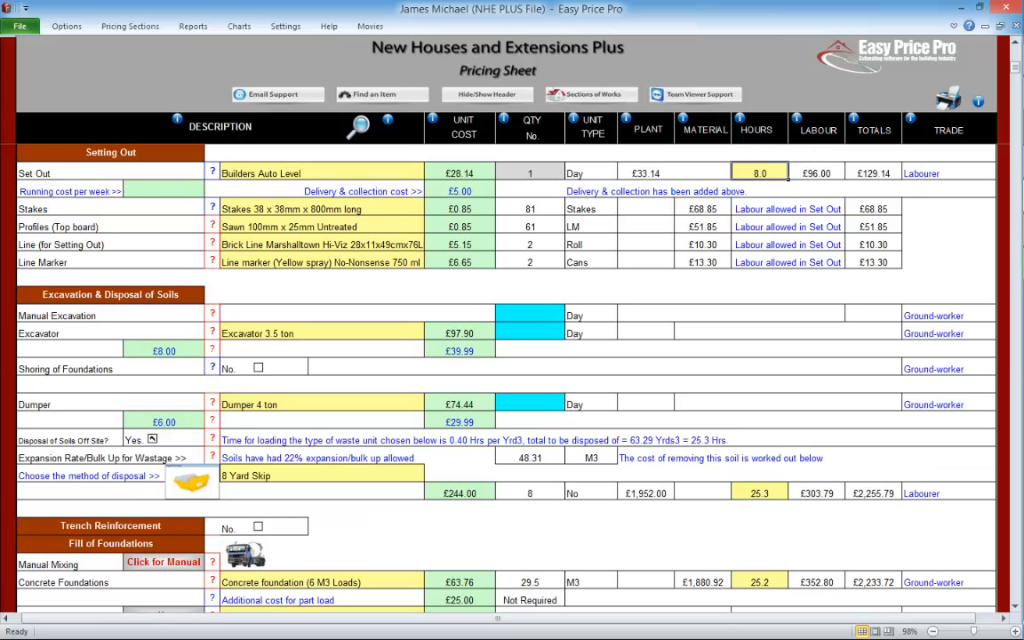
type("16")
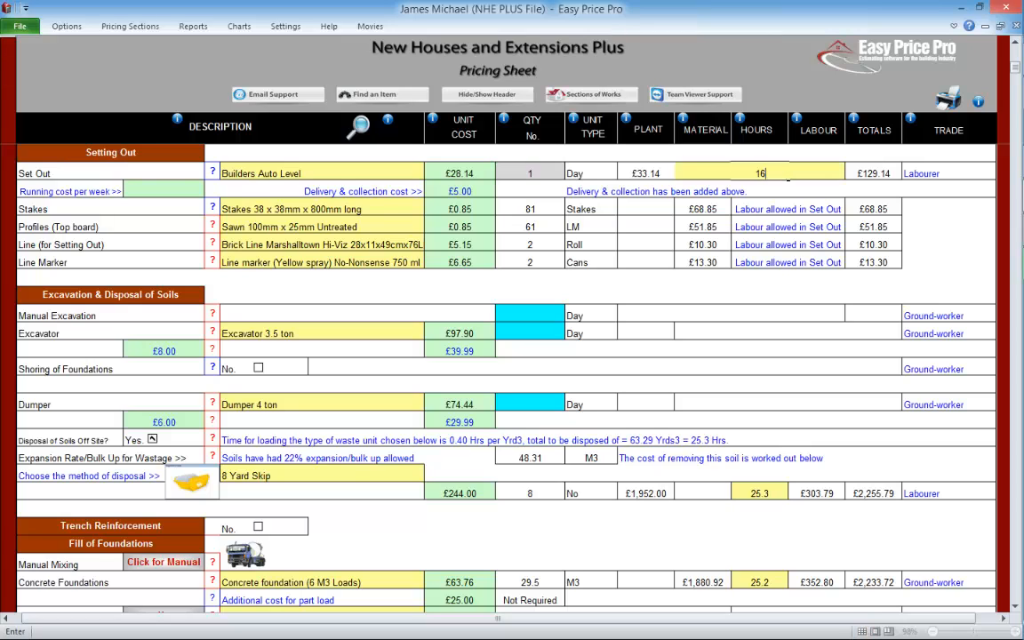
key("Return")
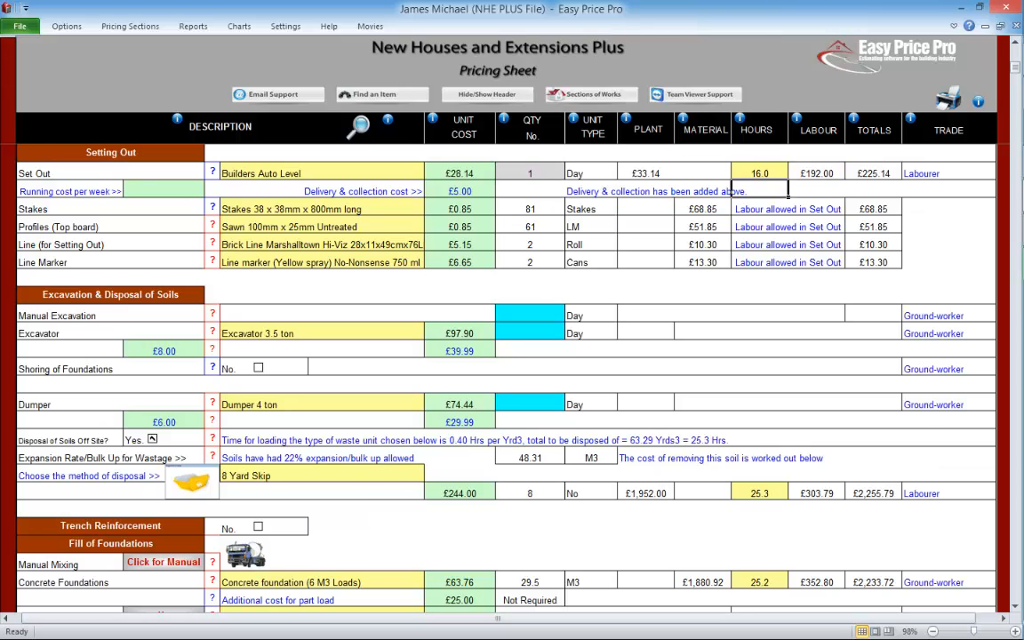
left_click(760, 173)
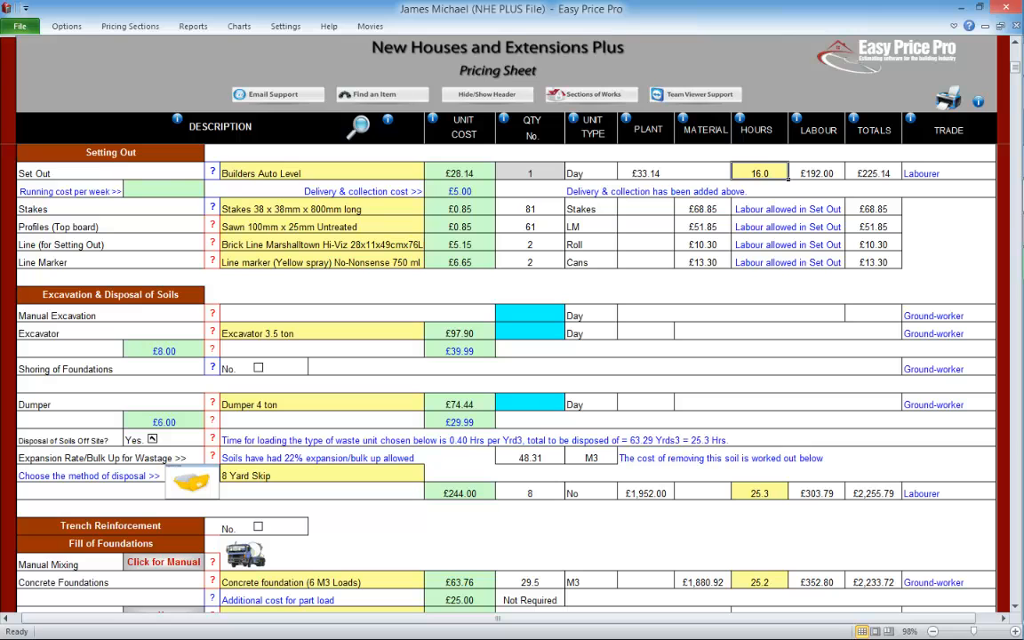
Step: Read the calculation details for the profiles, setting-out line and line marker without applying any of them
left_click(212, 227)
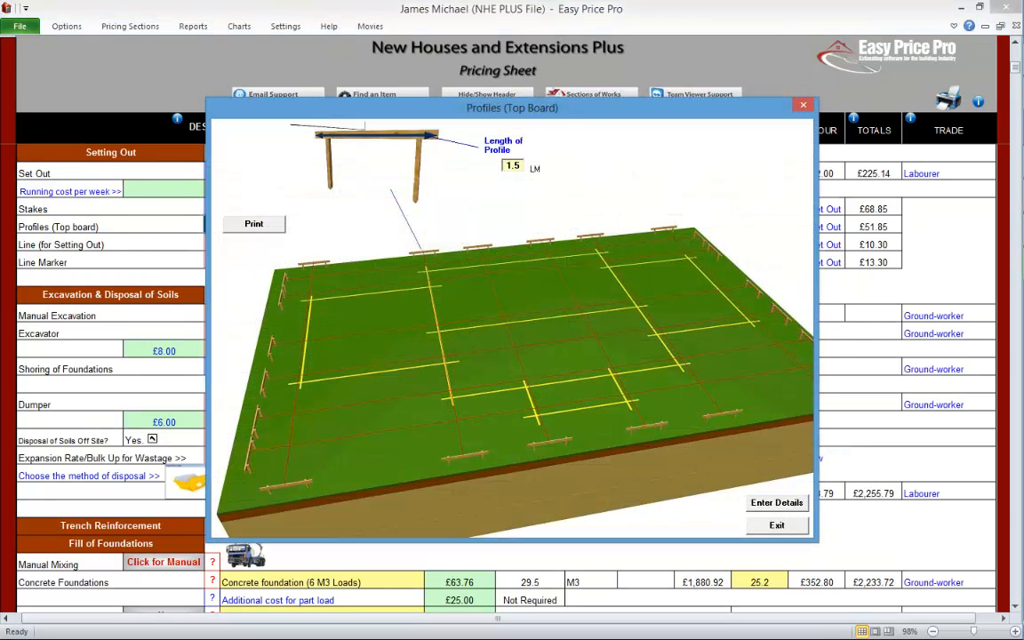
left_click(777, 525)
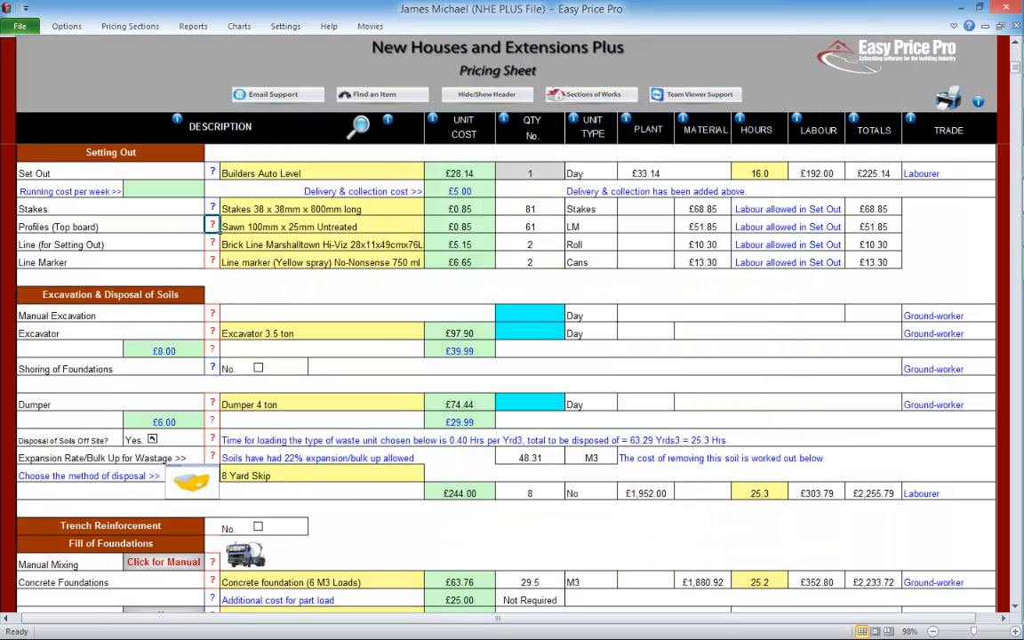
left_click(213, 245)
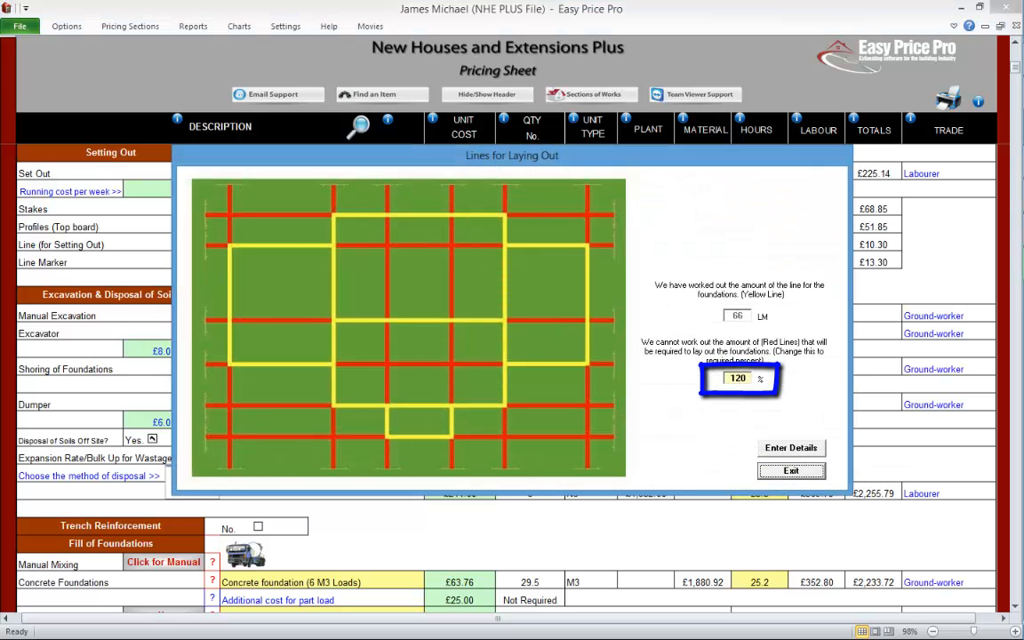
left_click(791, 471)
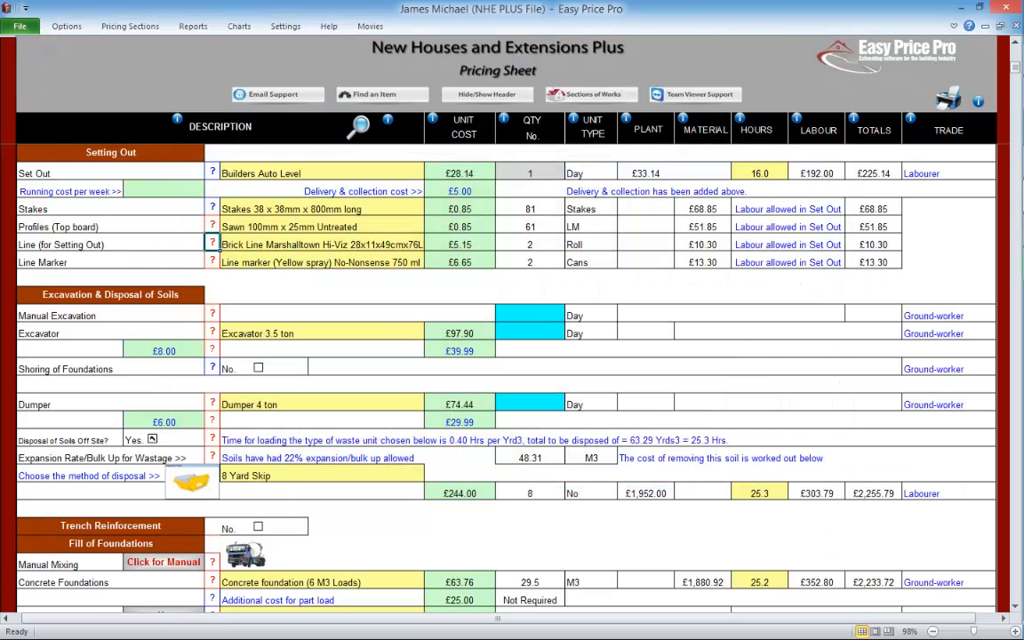
left_click(212, 260)
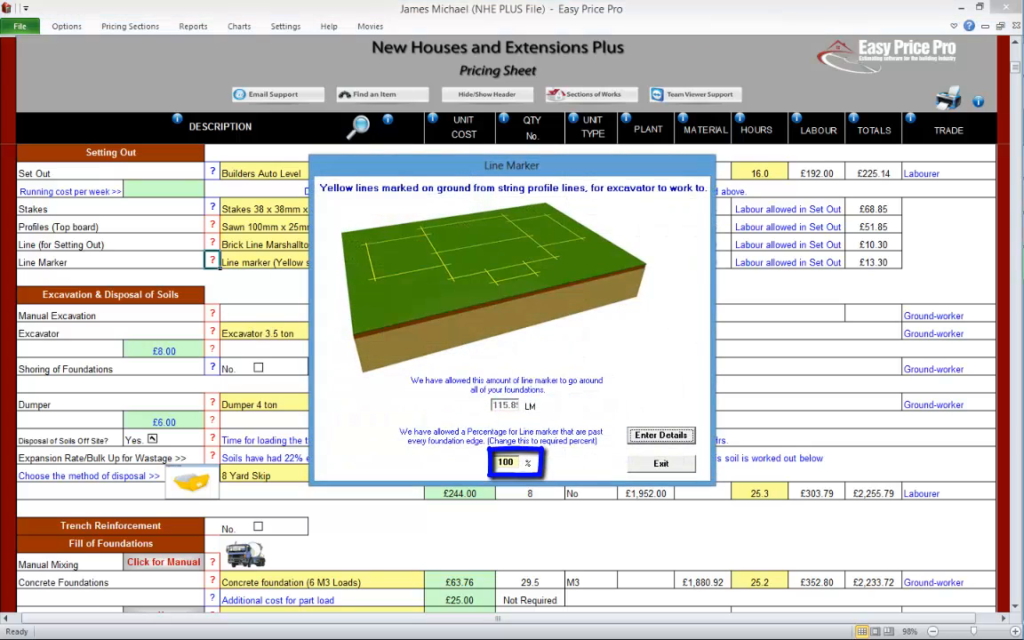
left_click(662, 464)
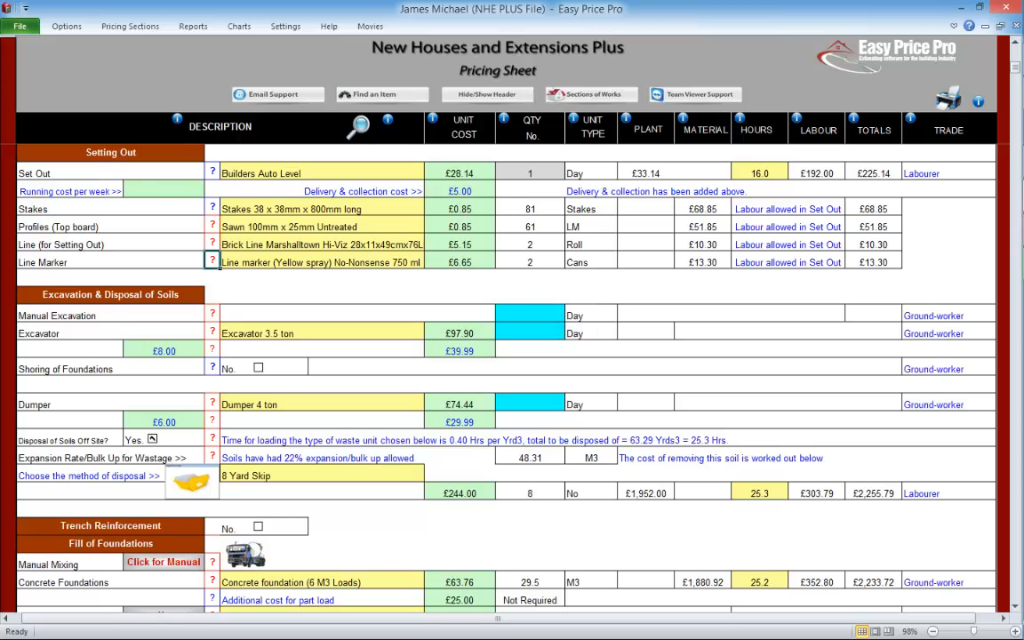
Step: Set the Excavator 3.5 ton quantity to 2 days
left_click(560, 335)
type("2")
key("Return")
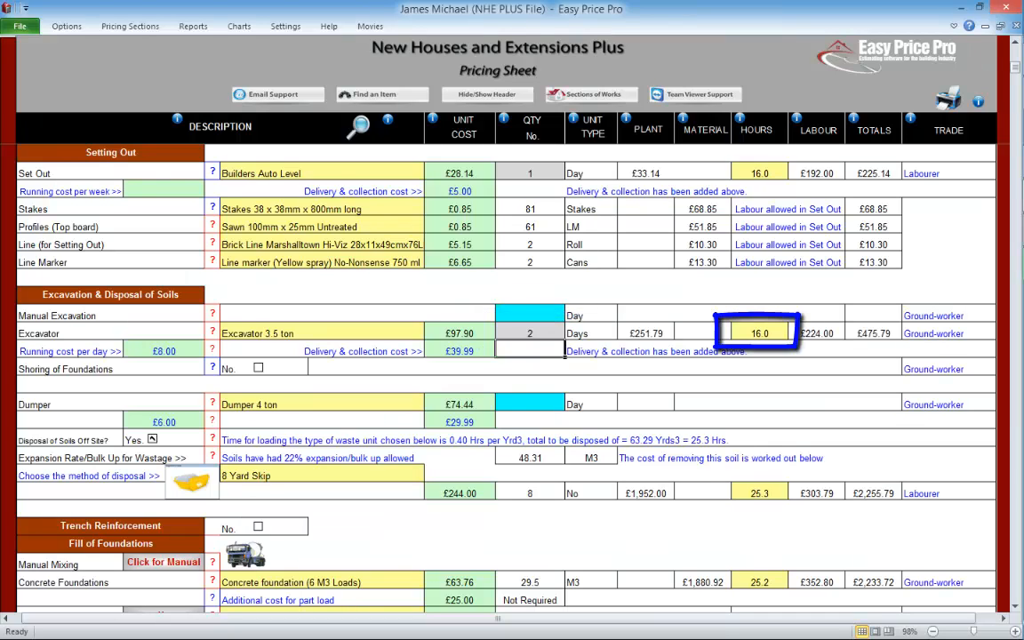
Step: Browse the available excavator types, then switch Shoring of Foundations on and back off
left_click(411, 333)
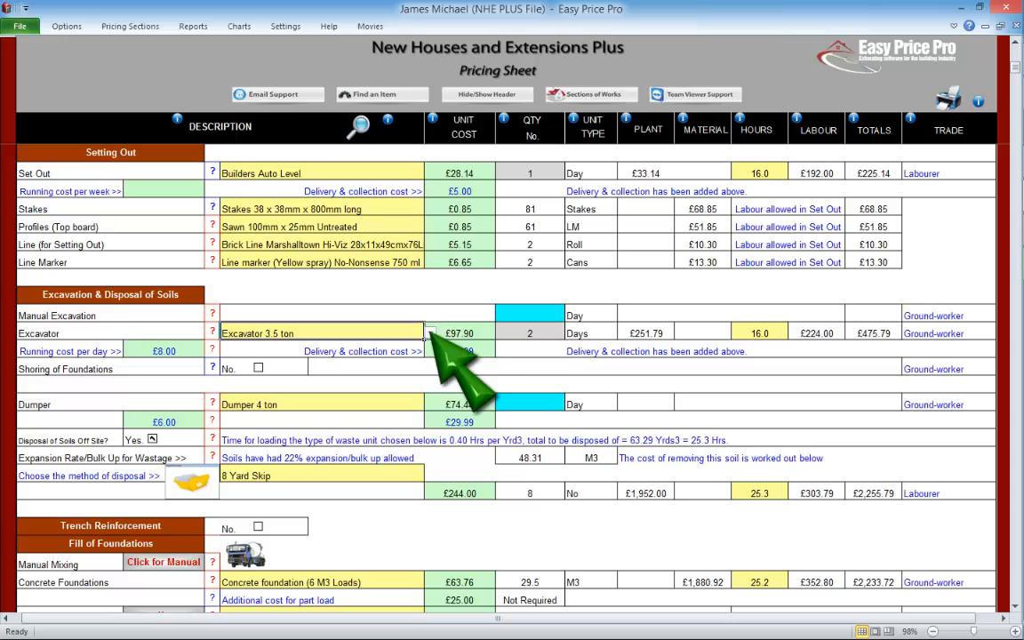
left_click(431, 333)
left_click(430, 333)
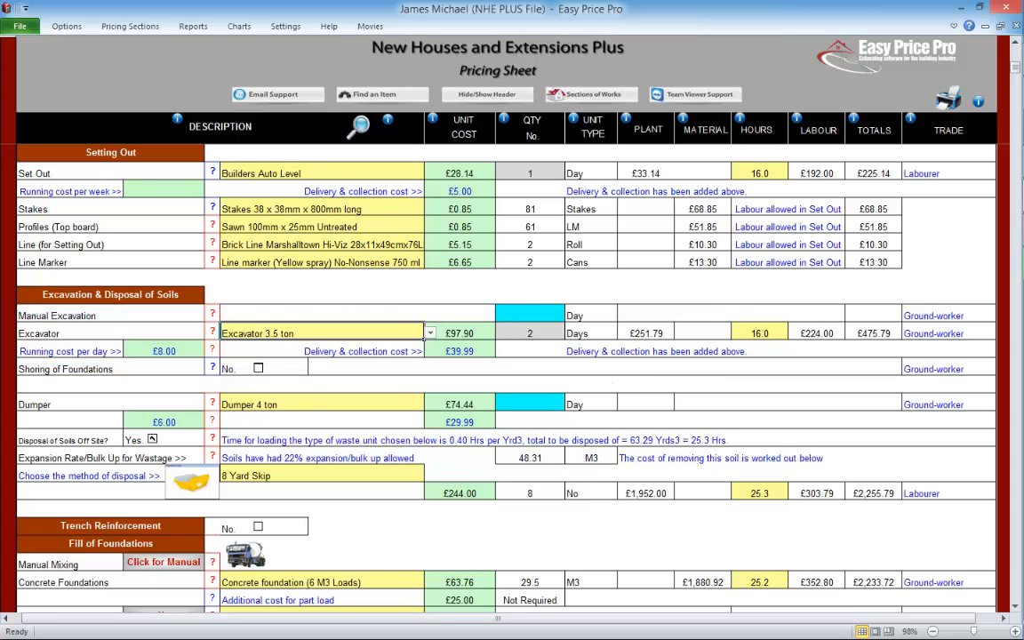
left_click(258, 367)
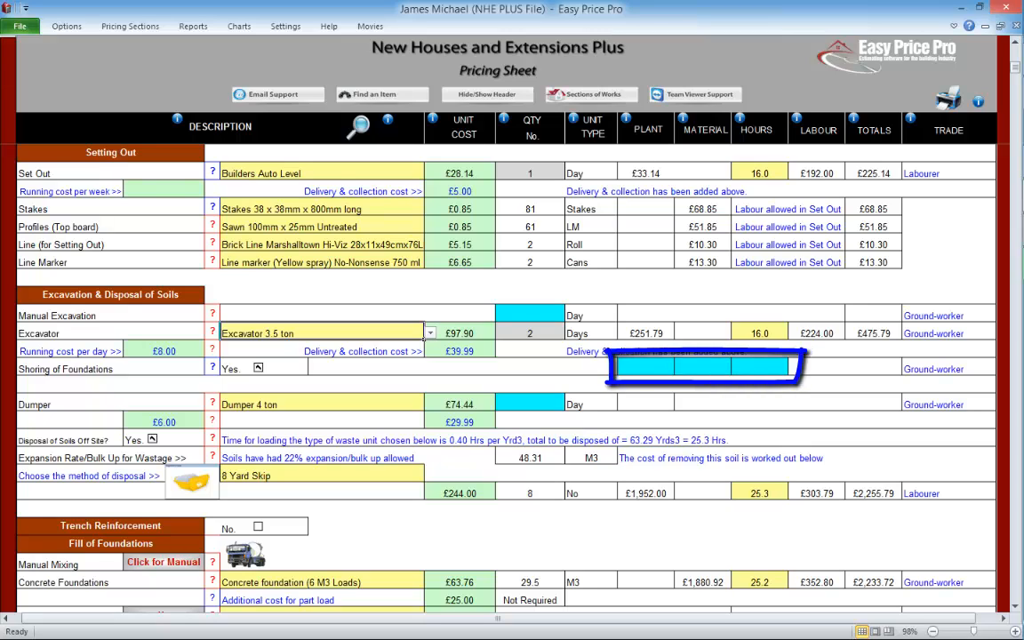
left_click(258, 368)
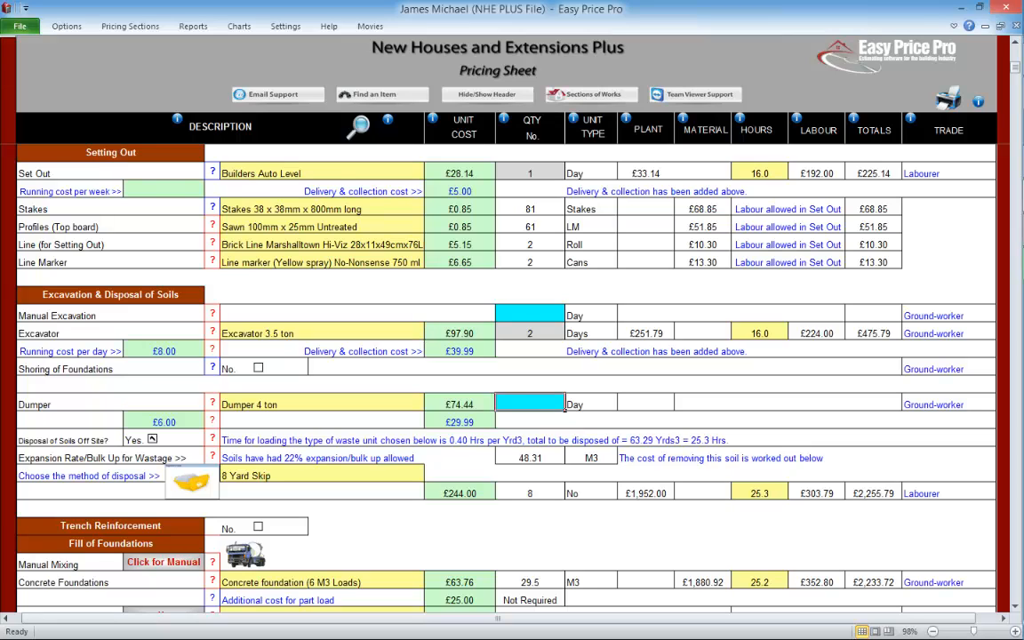
Step: Set the Dumper quantity to 2 days and change the machine to Dumper 6 ton
type("2")
key("Return")
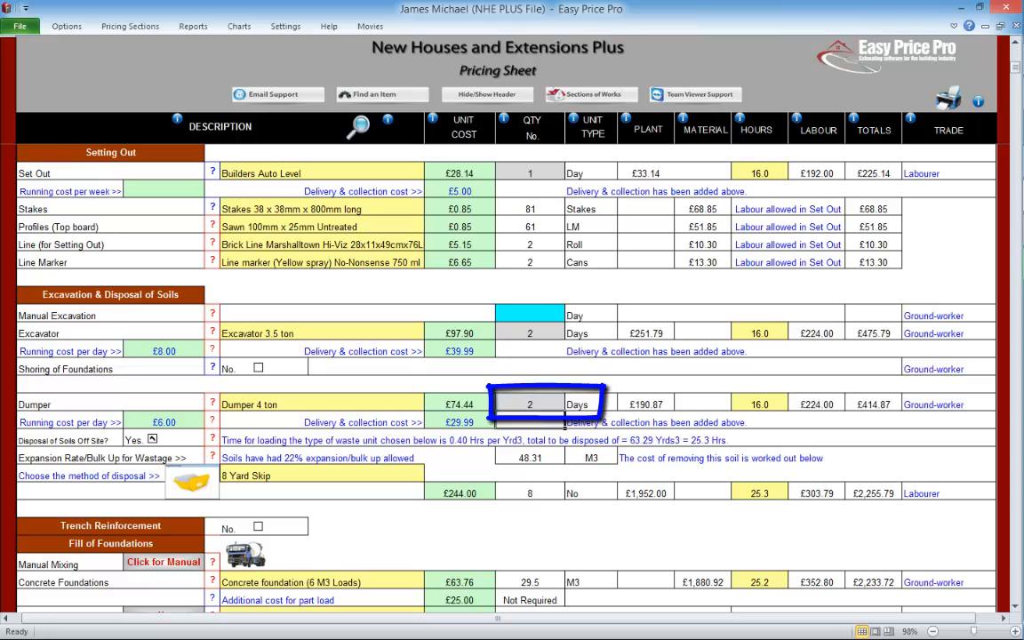
left_click(415, 404)
left_click(430, 405)
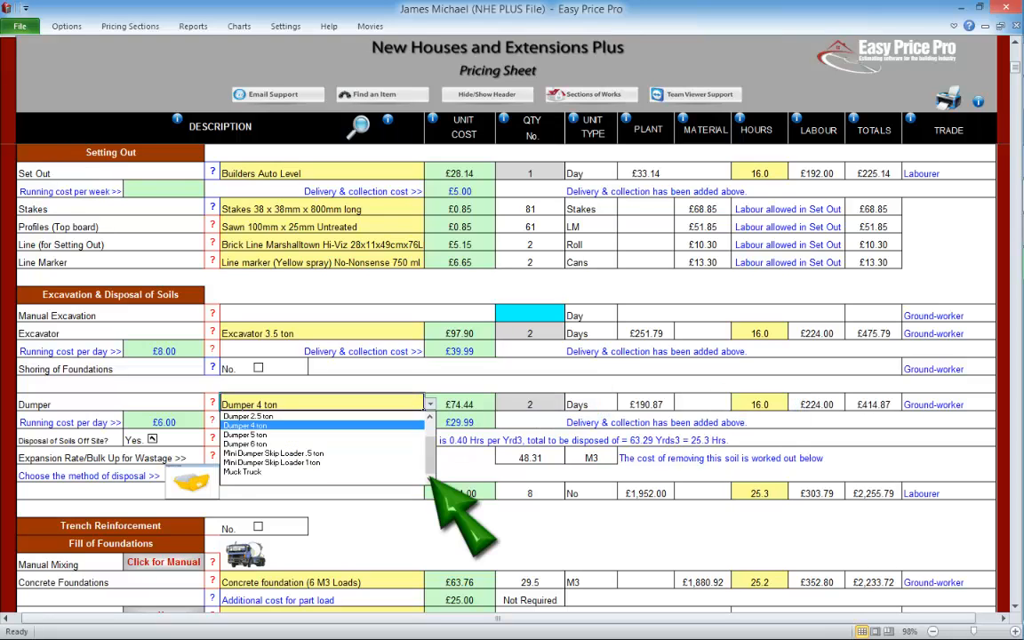
left_click(253, 444)
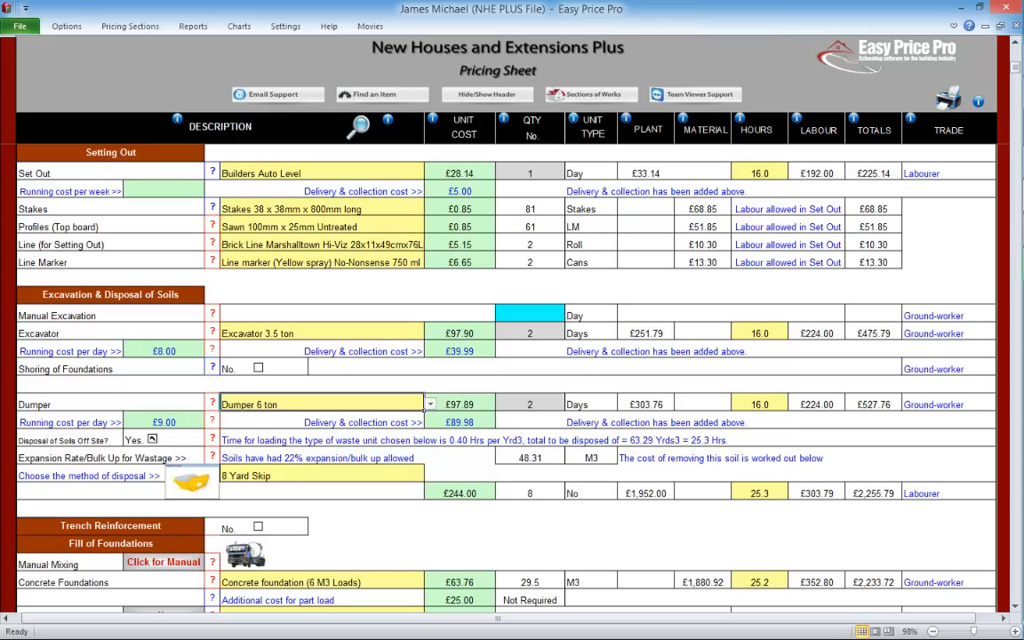
Step: Toggle Disposal of Soils Off Site off and back on, and read how the soil expansion volumes are calculated
left_click(152, 439)
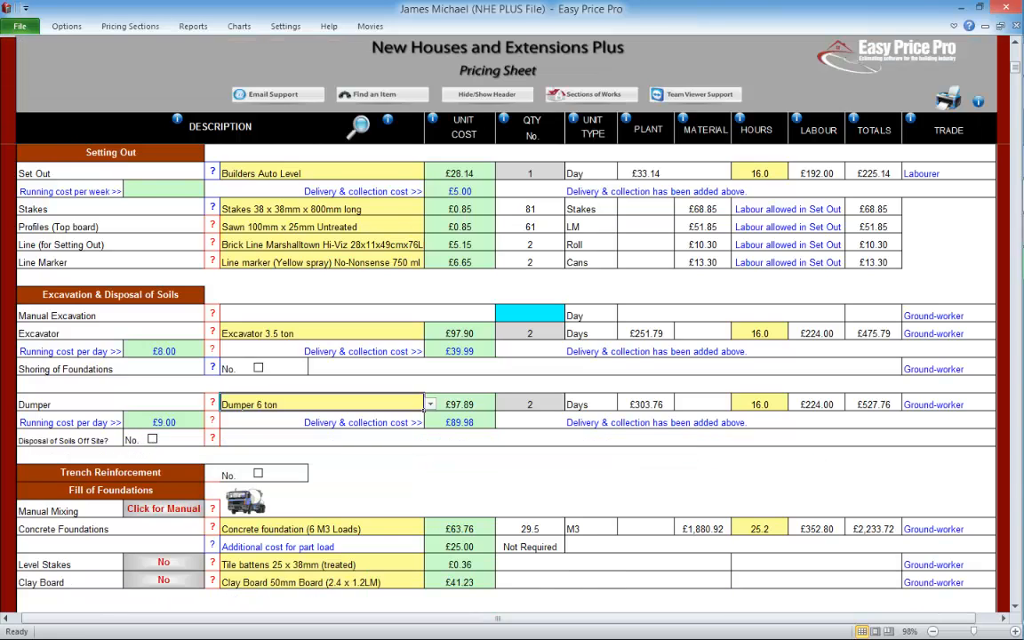
left_click(152, 439)
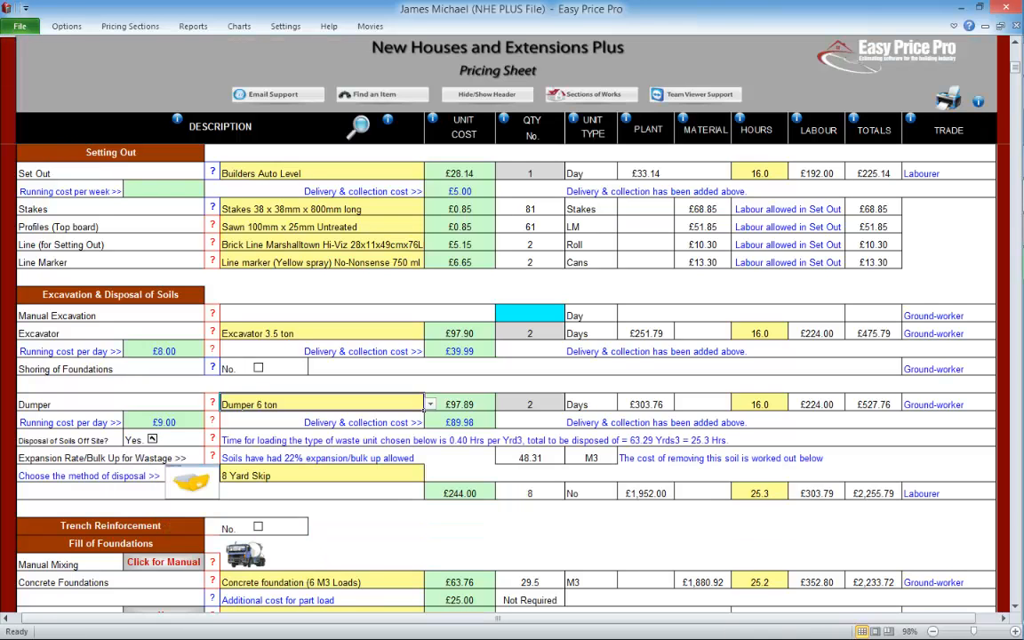
left_click(213, 457)
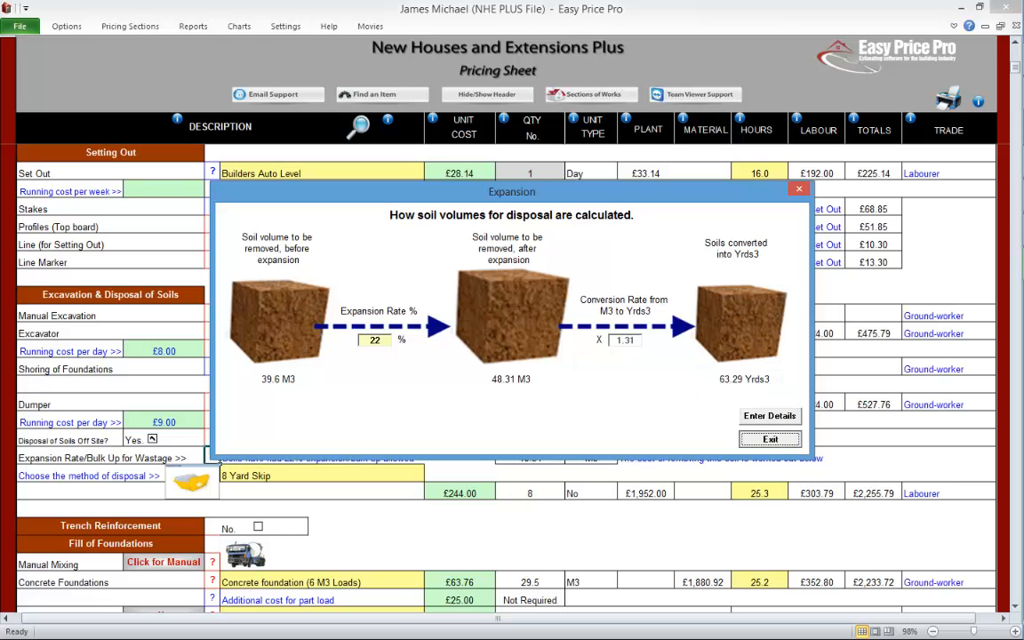
left_click(770, 439)
Step: Set the soil disposal method to Large Tipper Lorry (20 Ton) and review the loading hours for each waste unit type
left_click(191, 481)
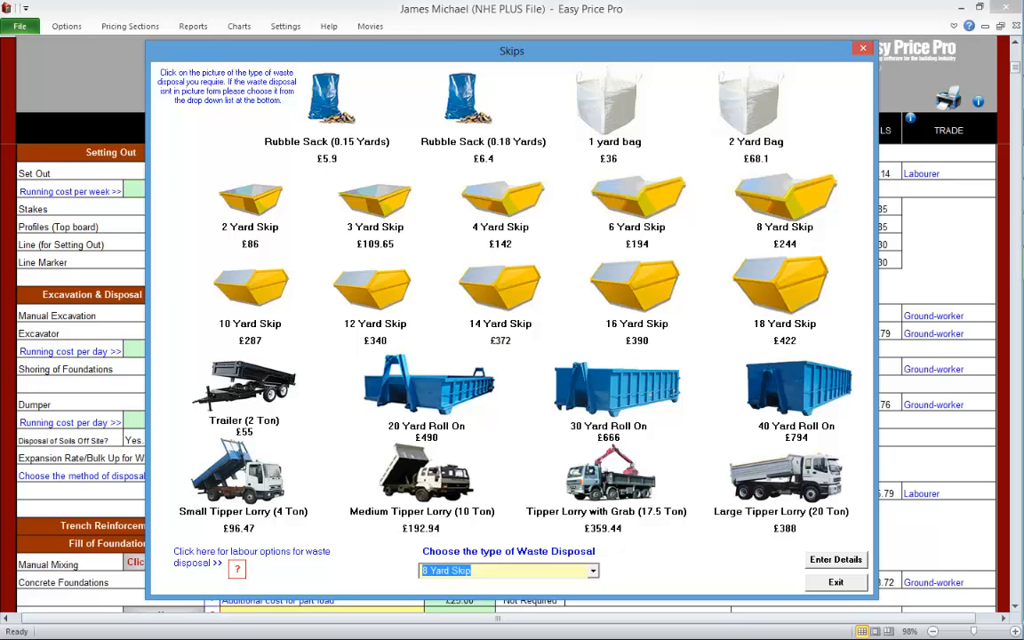
left_click(775, 458)
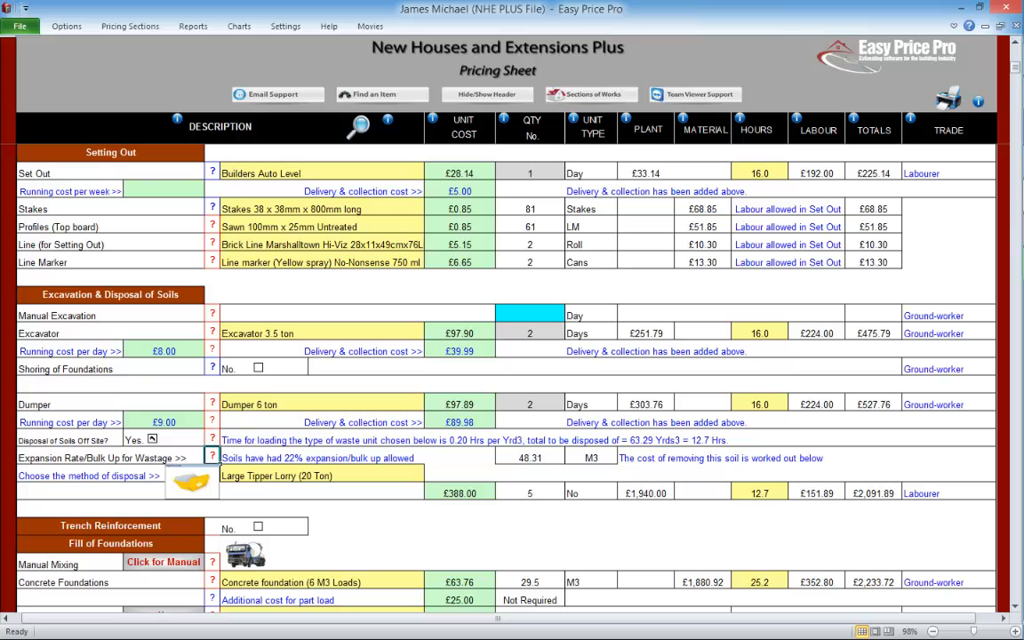
left_click(212, 439)
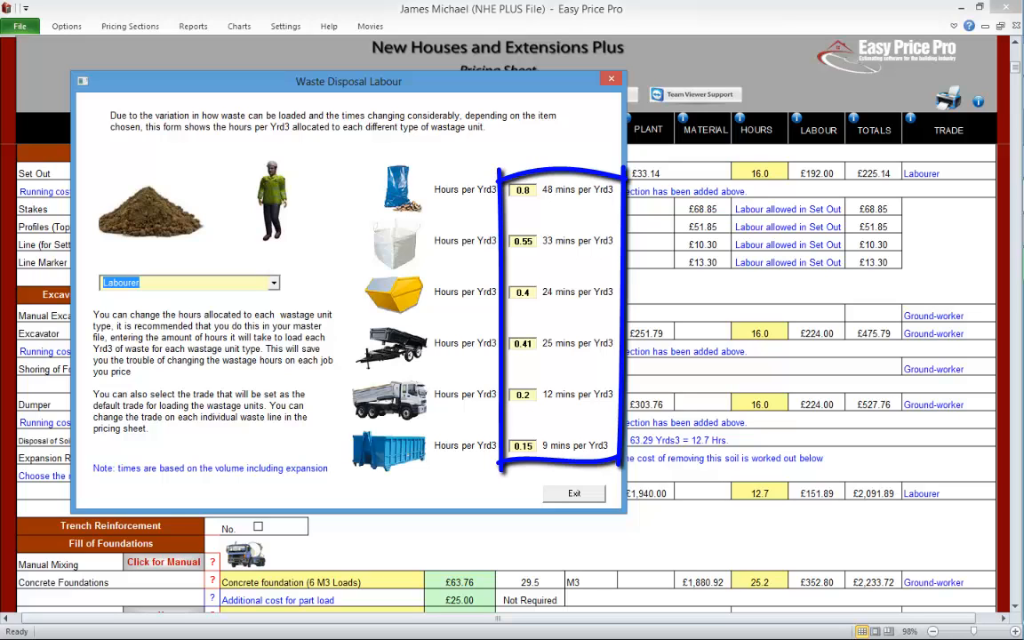
left_click(574, 495)
Step: Include Trench Reinforcement in the foundations pricing
scroll(574, 495, "down", 6)
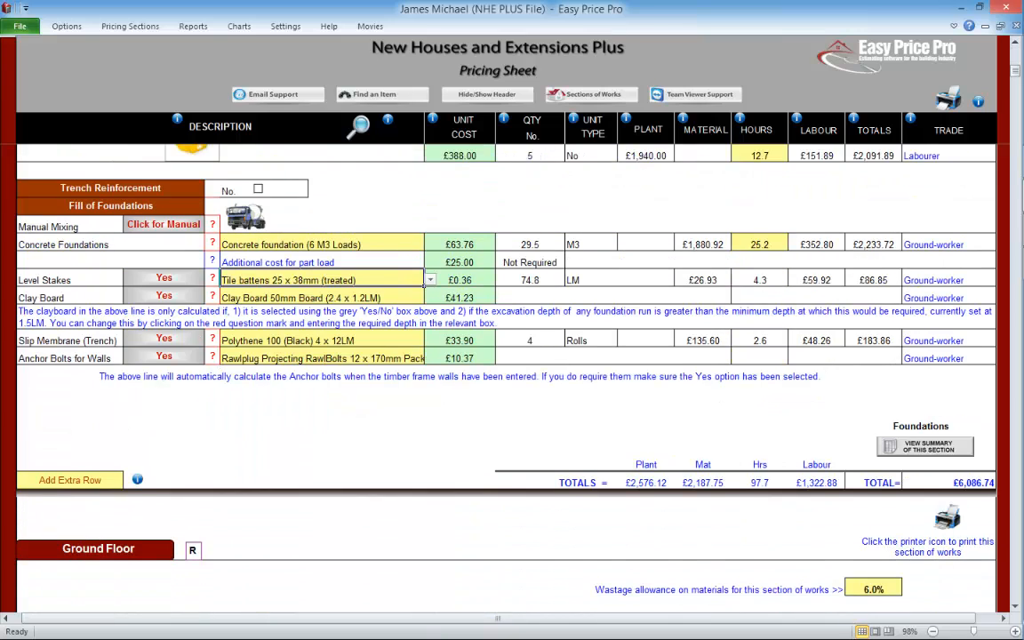
left_click(258, 188)
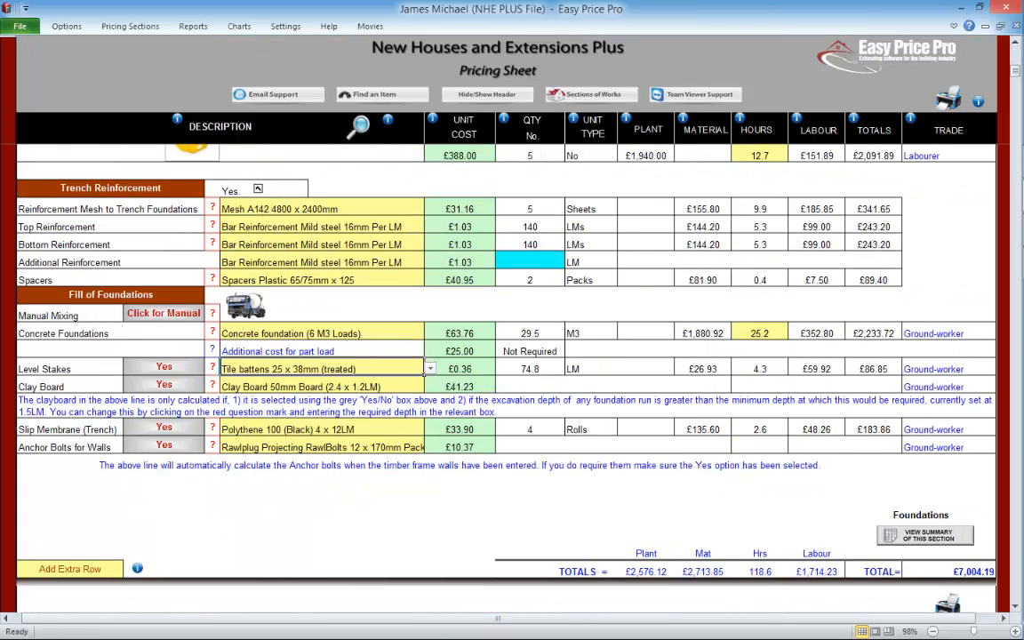
left_click(258, 189)
left_click(258, 188)
Step: Review the mesh types, the trench mesh settings and the explanation of the mesh calculation without changing anything
left_click(418, 210)
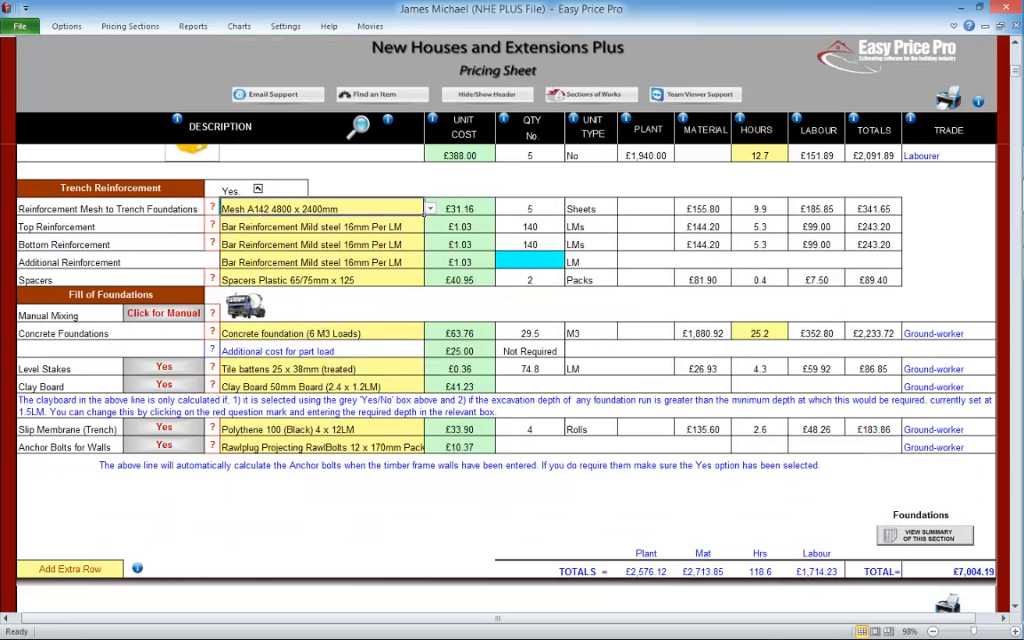
left_click(430, 209)
scroll(431, 215, "up", 1)
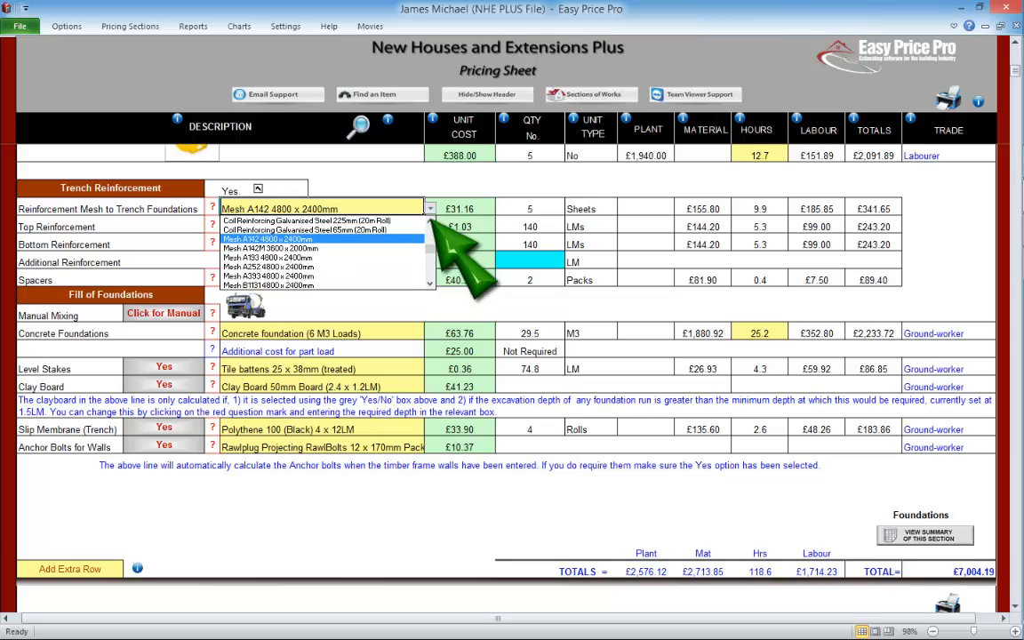
left_click(213, 206)
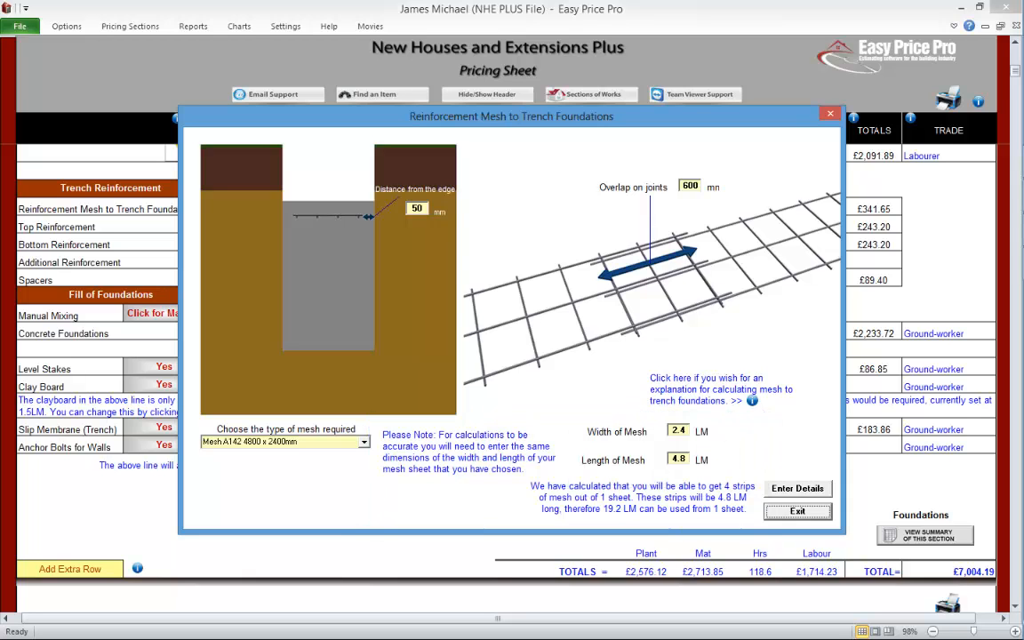
left_click(752, 401)
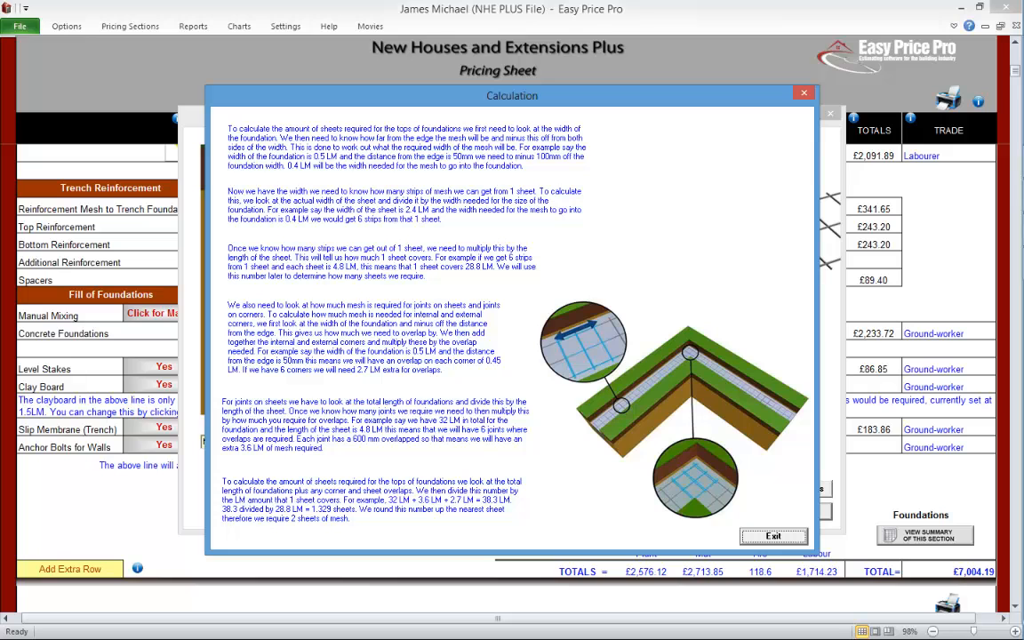
left_click(771, 536)
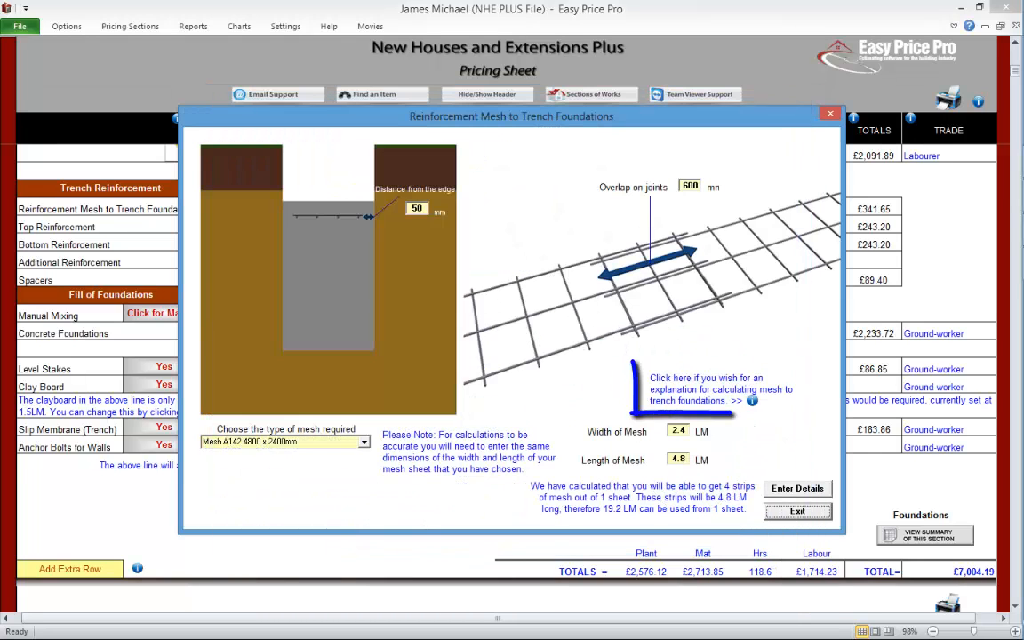
left_click(797, 513)
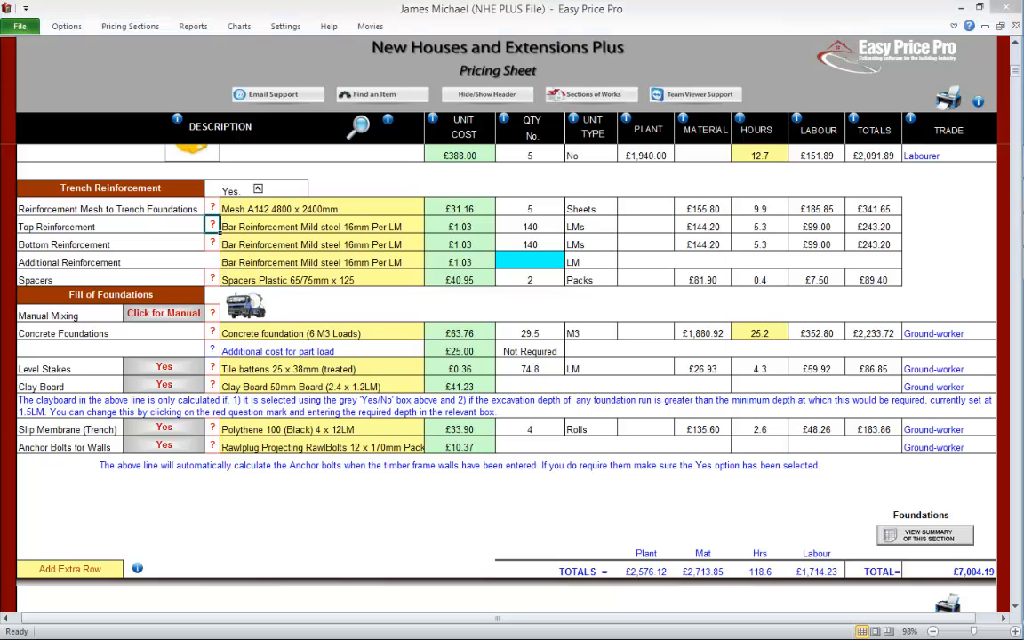
Step: Confirm 2 bars for the top row of trench reinforcement and review the bottom row's bar setting
left_click(213, 226)
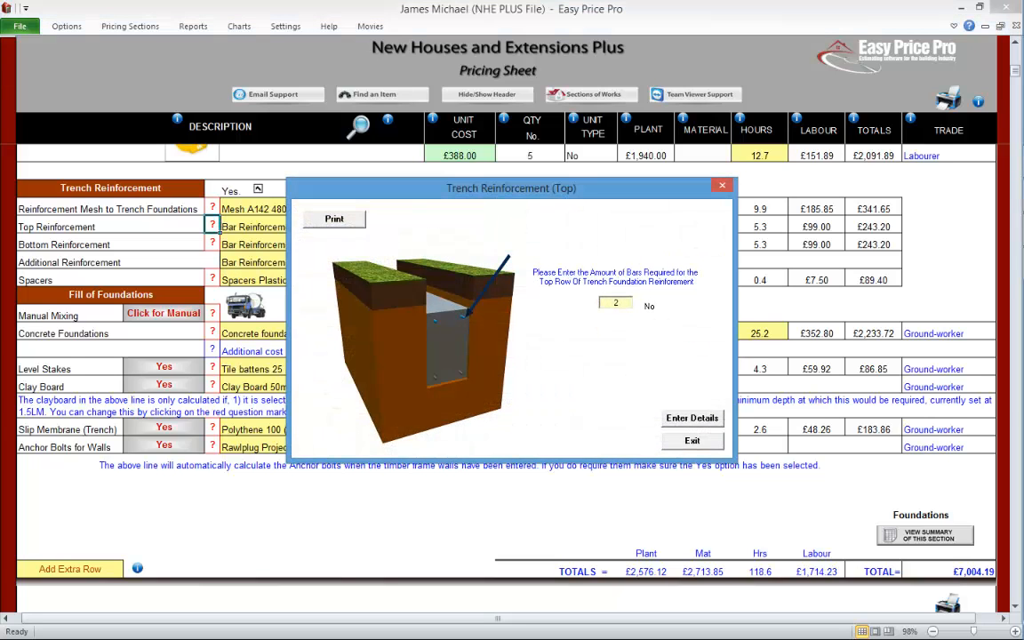
left_click(692, 418)
left_click(212, 244)
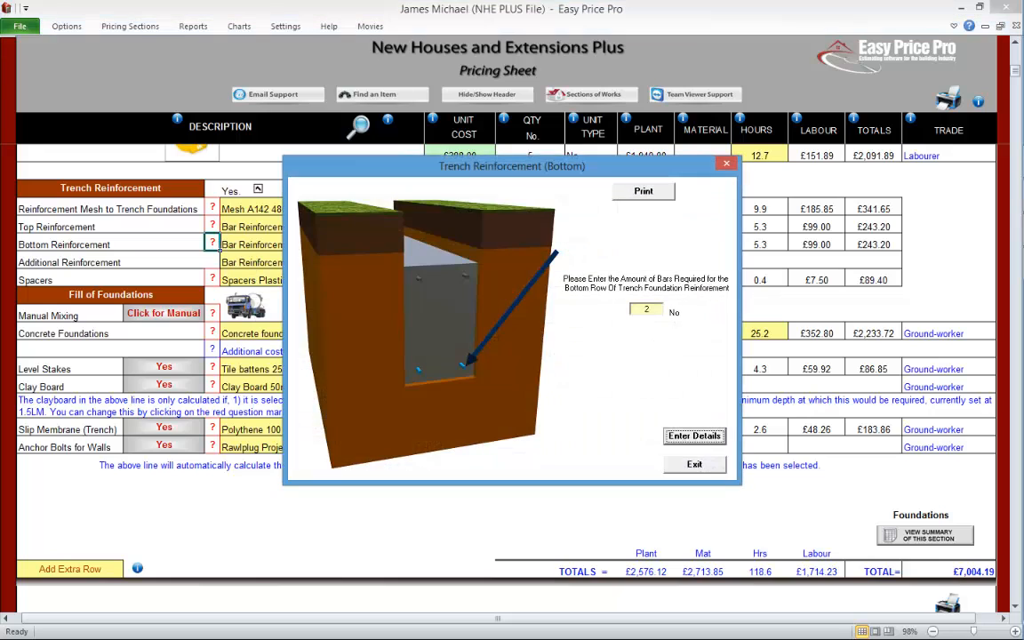
left_click(694, 465)
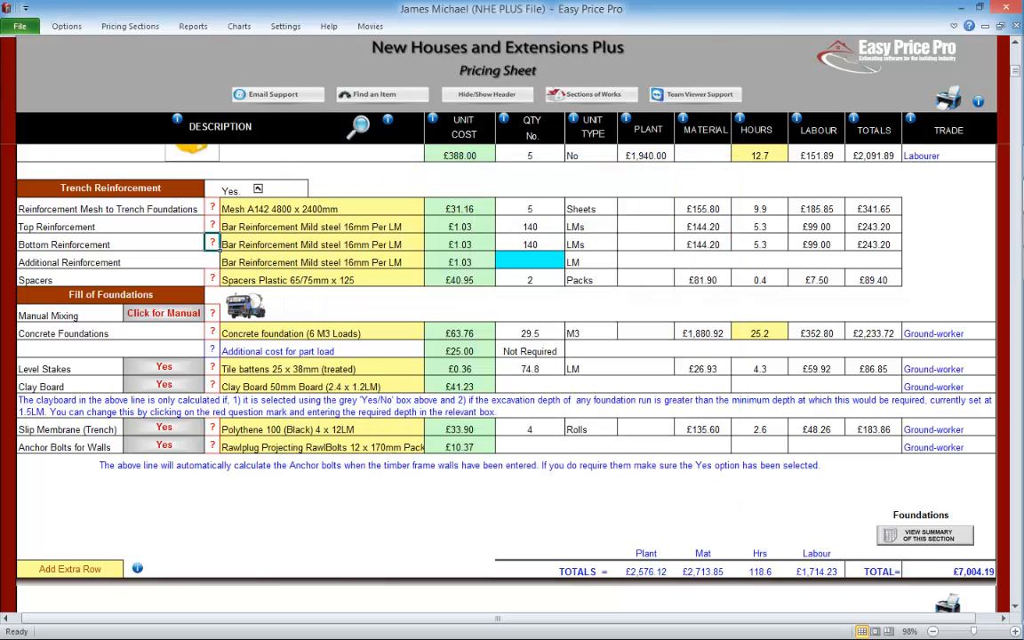
Step: Browse the bar types for the Additional Reinforcement and review the trench spacer settings without changing them
left_click(322, 262)
left_click(431, 263)
left_click(430, 274)
left_click(430, 274)
left_click(430, 274)
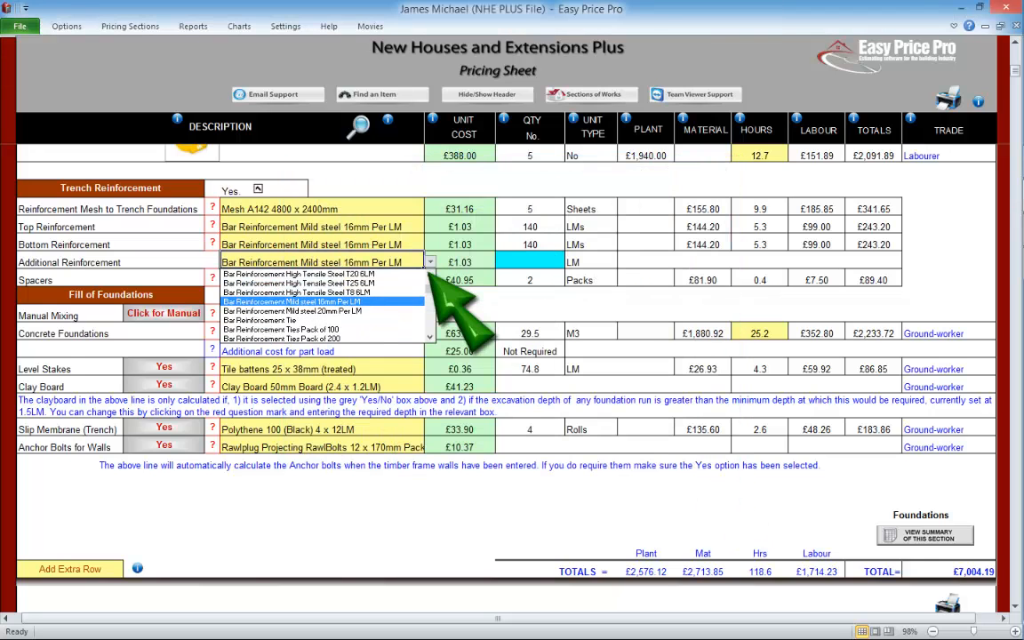
left_click(430, 262)
left_click(531, 261)
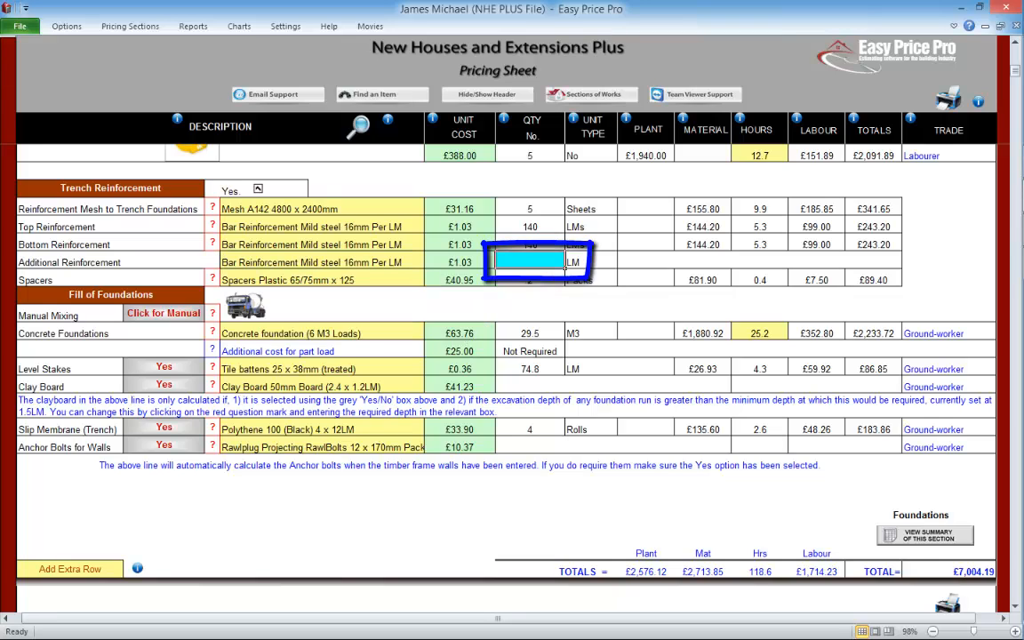
left_click(213, 278)
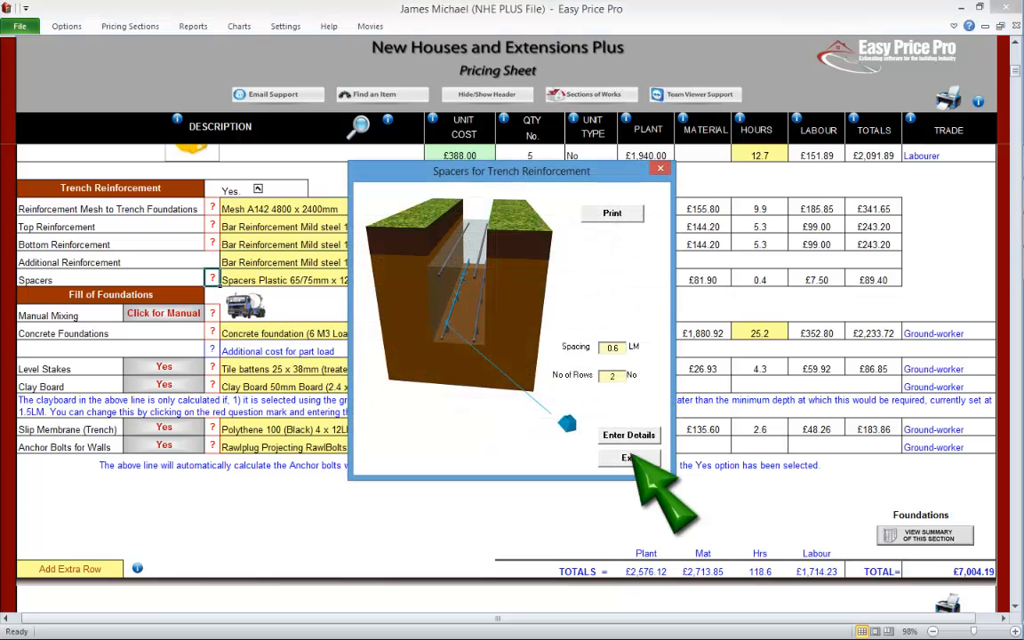
left_click(629, 458)
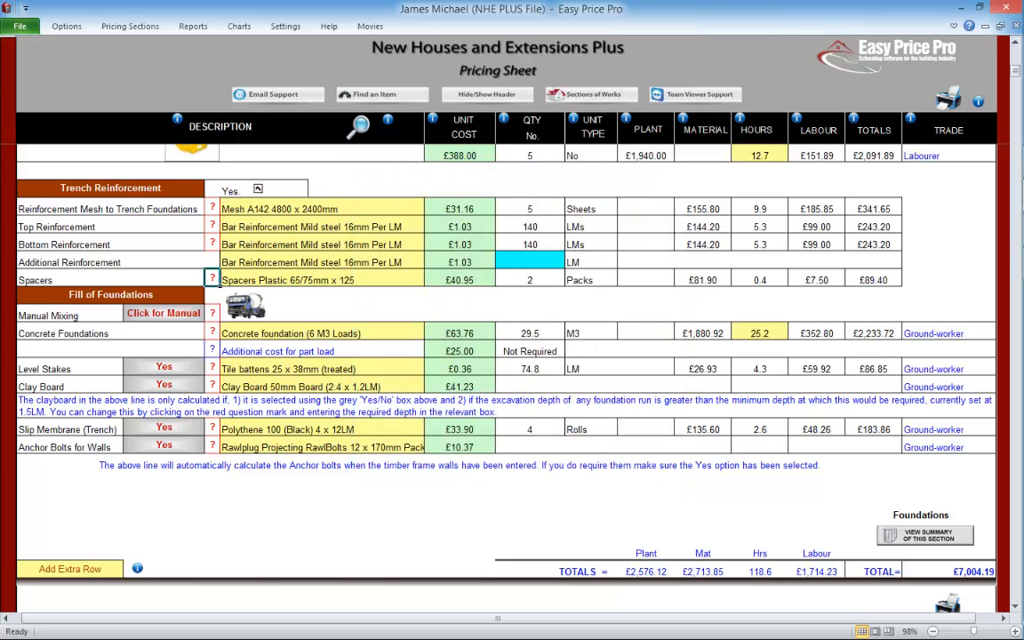
Step: Switch the foundation fill to manual mixing and back to ready mix
left_click(242, 305)
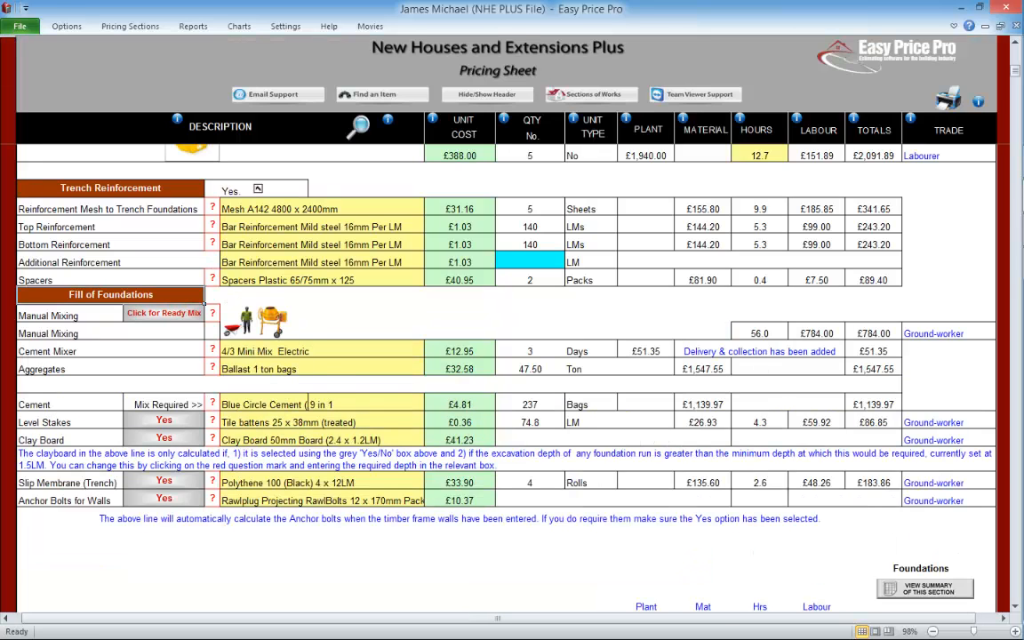
left_click(262, 316)
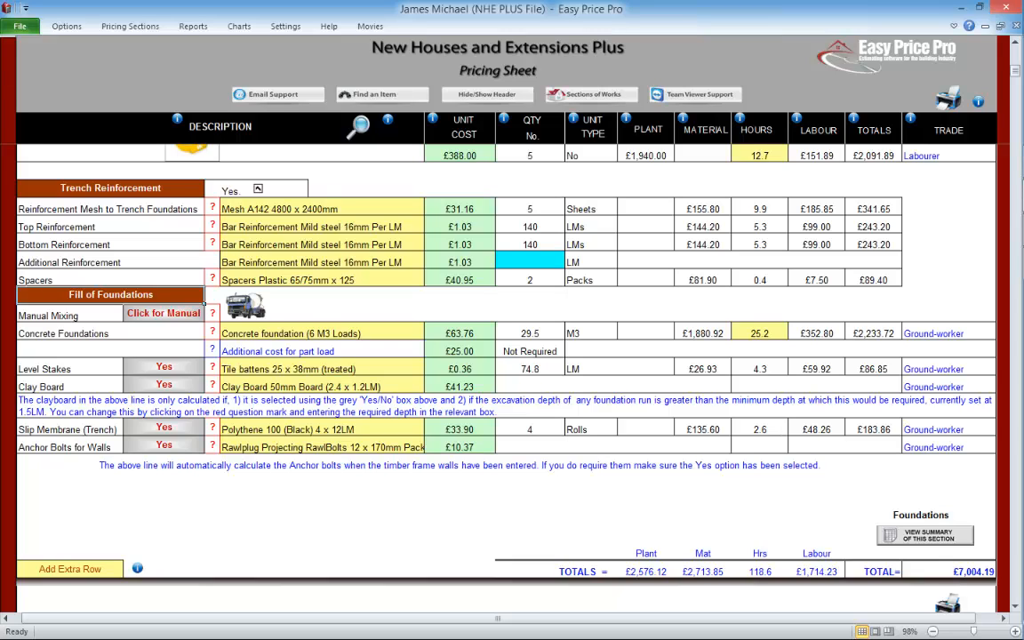
Step: Set Level Stakes to No and apply a depth of 0.9 LM above which clayboard is used
left_click(165, 368)
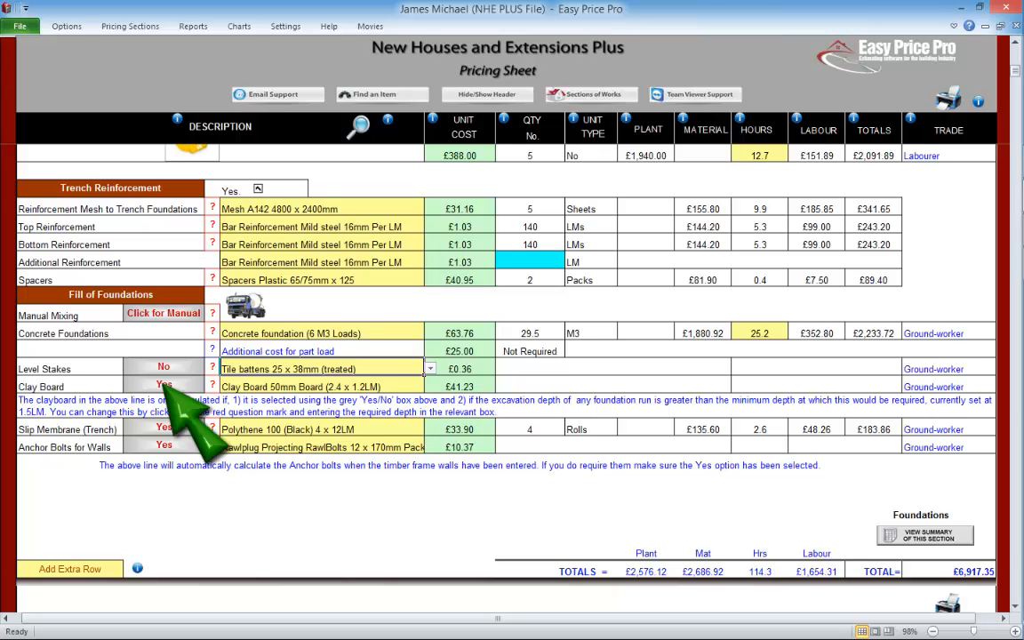
left_click(213, 385)
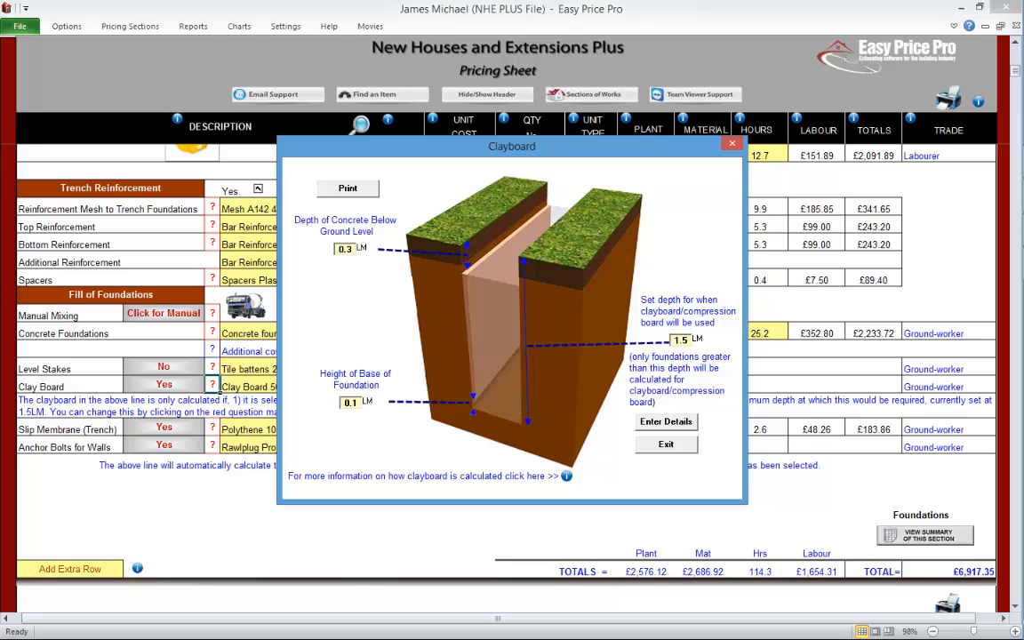
double_click(681, 340)
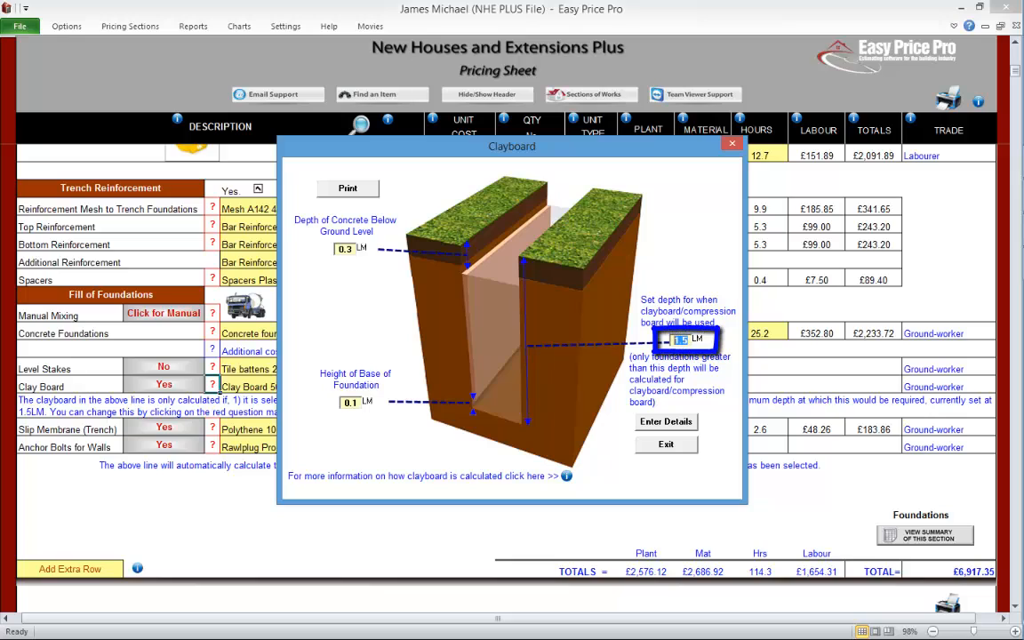
type("0.9")
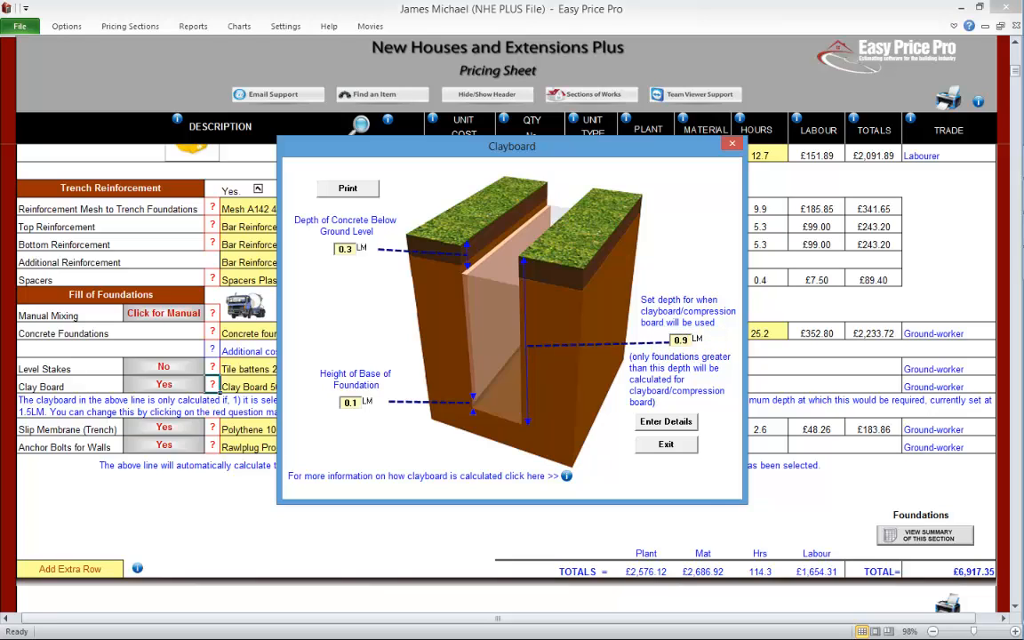
left_click(665, 421)
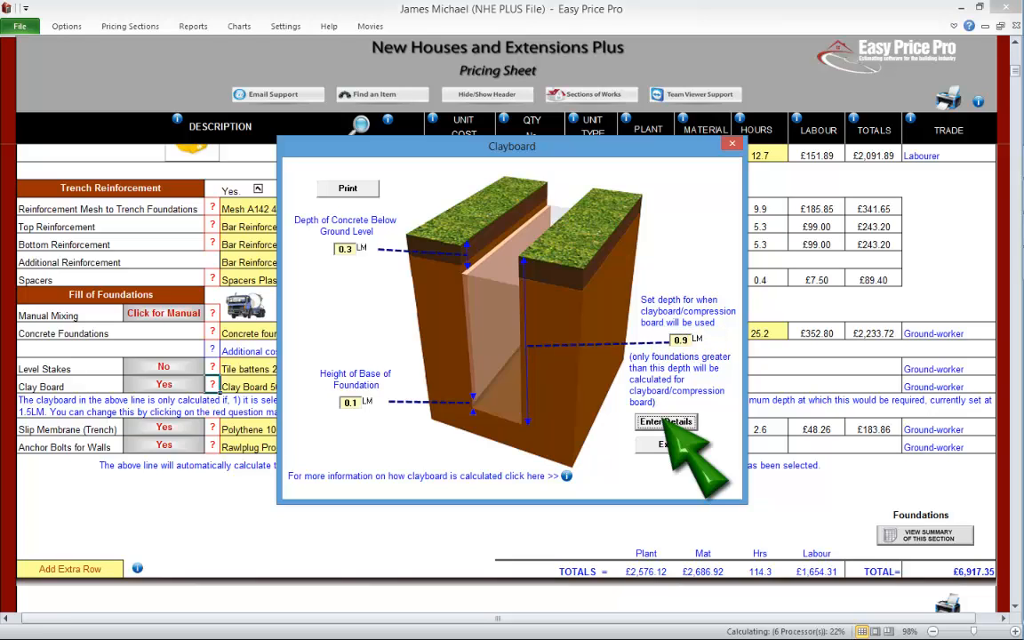
Step: Consult the information on how clayboard is calculated and set the depth above which clayboard is used to 1.5 LM
left_click(212, 384)
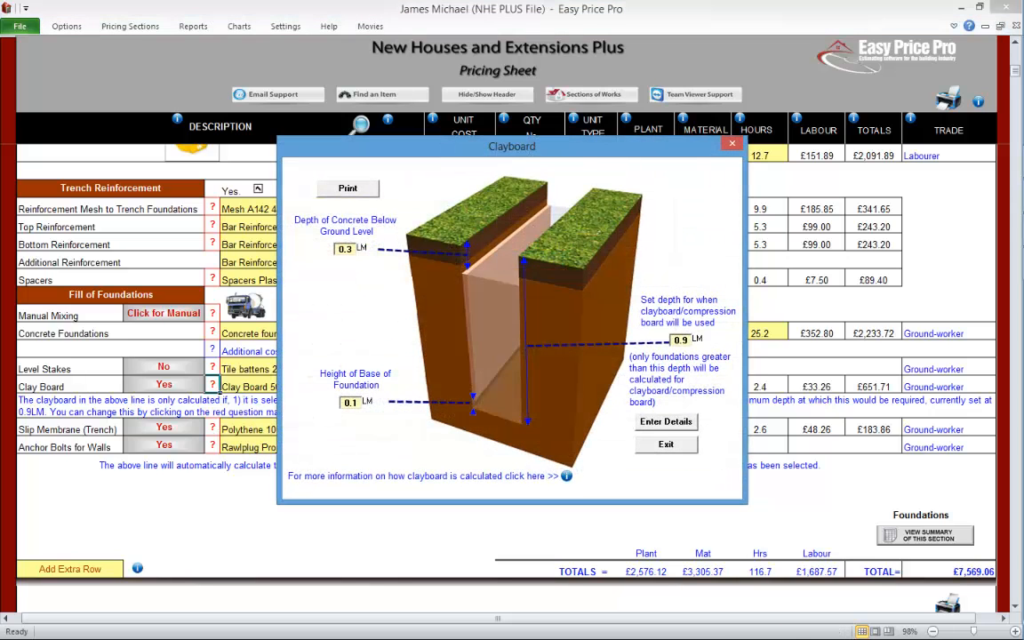
left_click(566, 476)
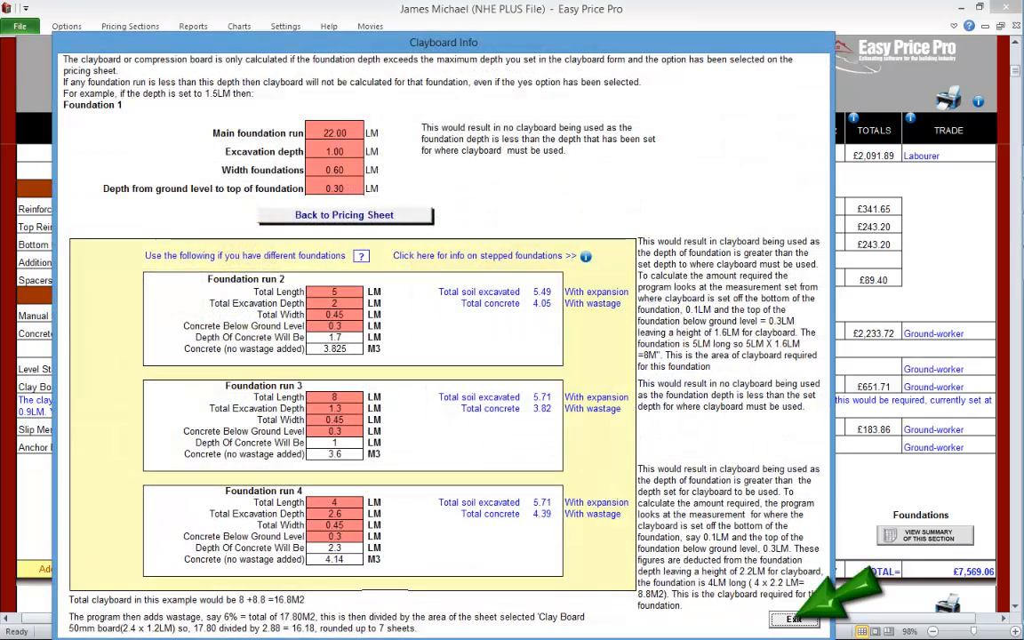
left_click(794, 619)
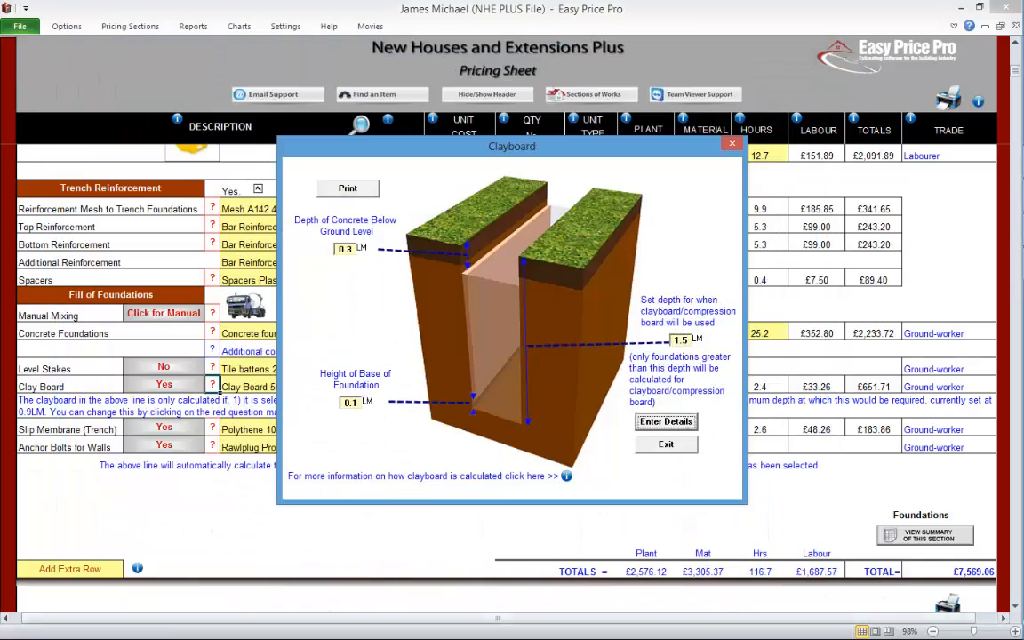
left_click(666, 422)
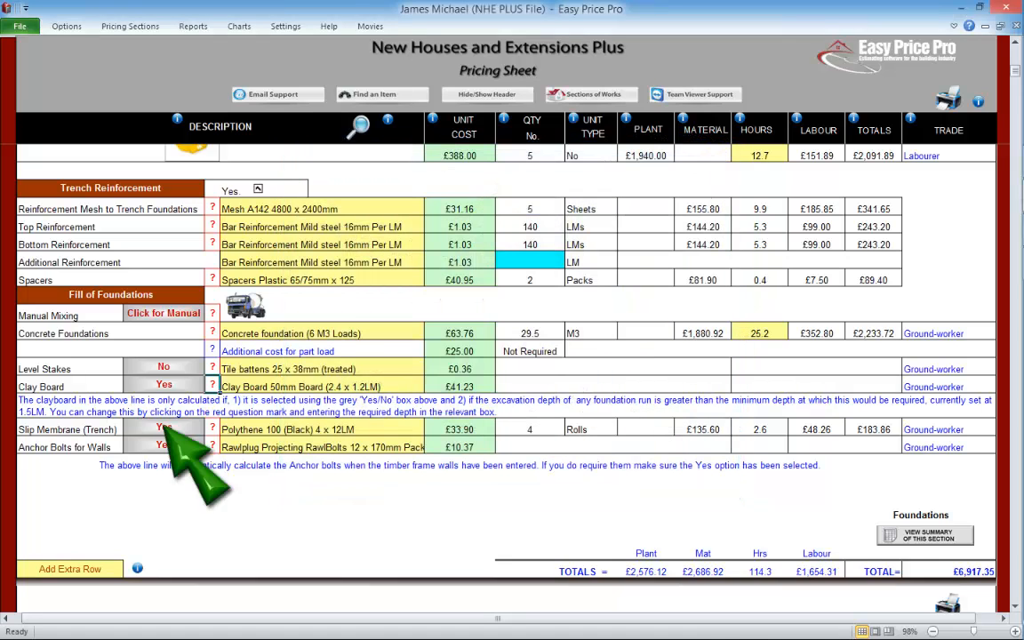
Step: Switch the trench Slip Membrane to No and back to Yes, and view the summary of the Foundations section
left_click(163, 426)
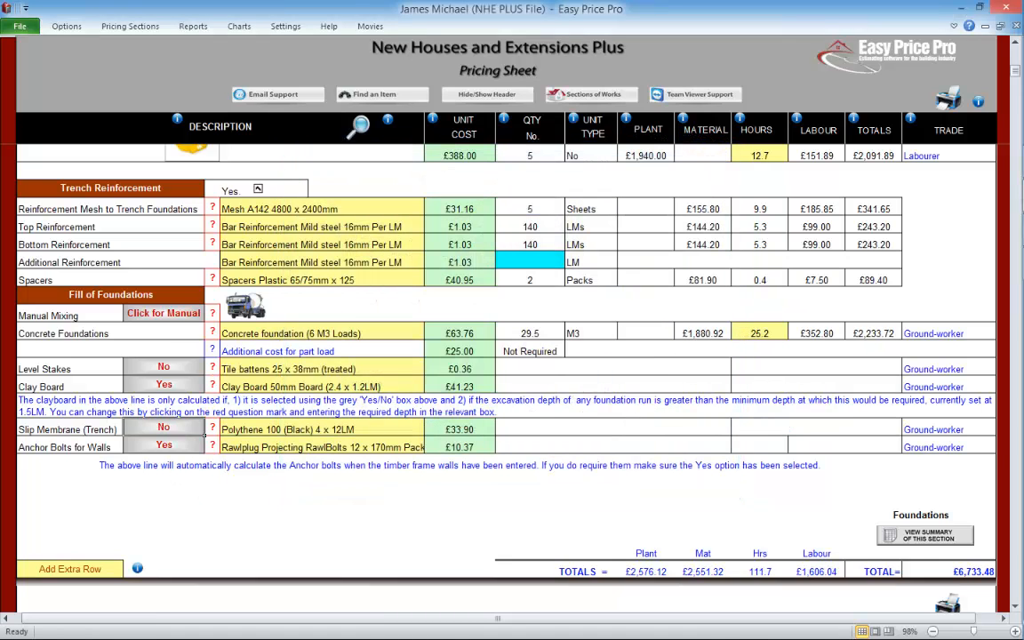
left_click(164, 427)
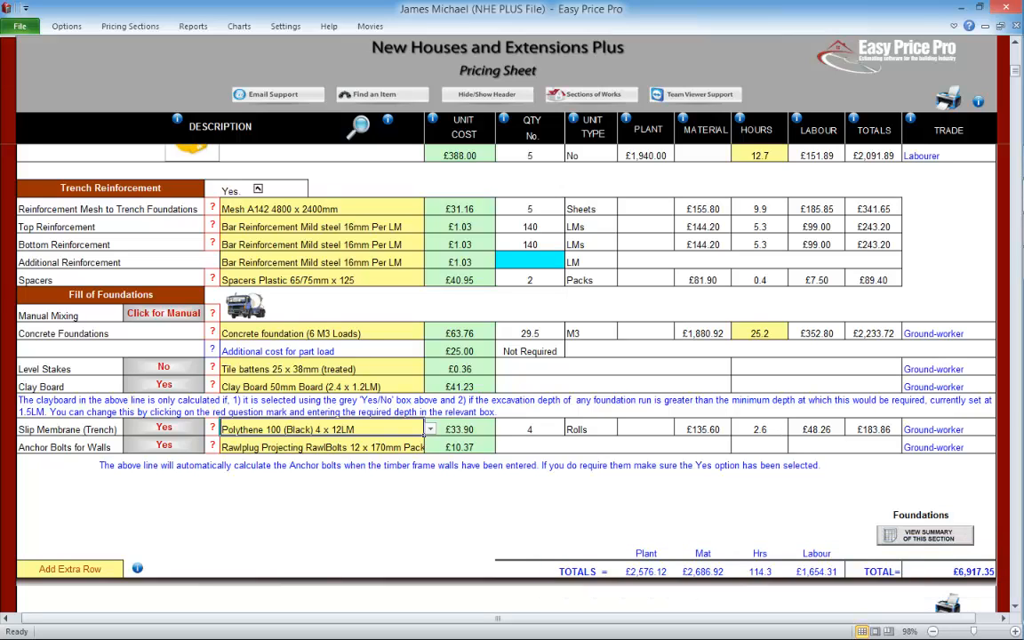
left_click(924, 535)
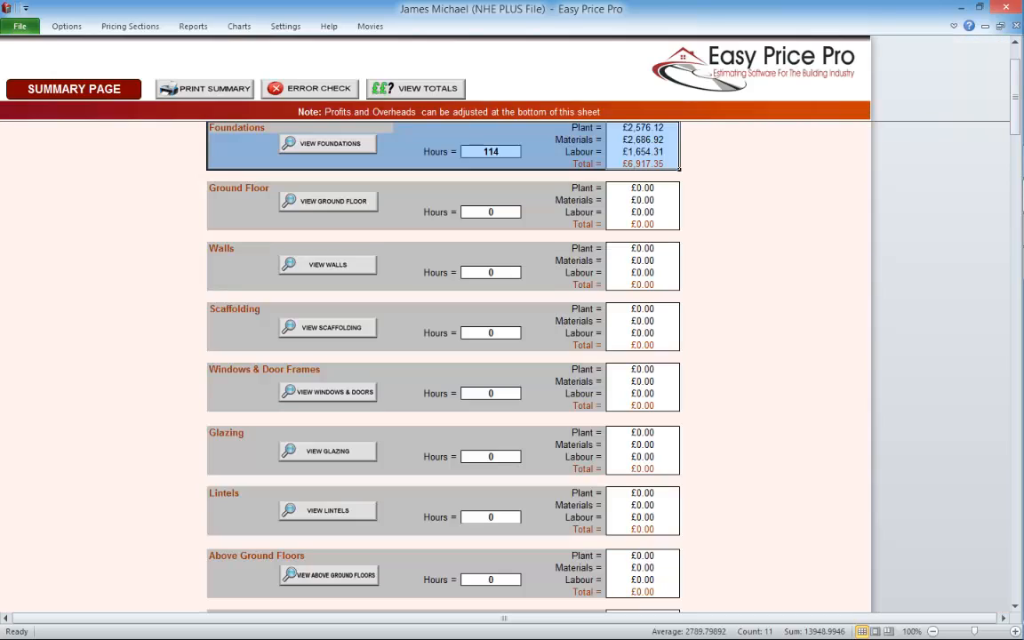